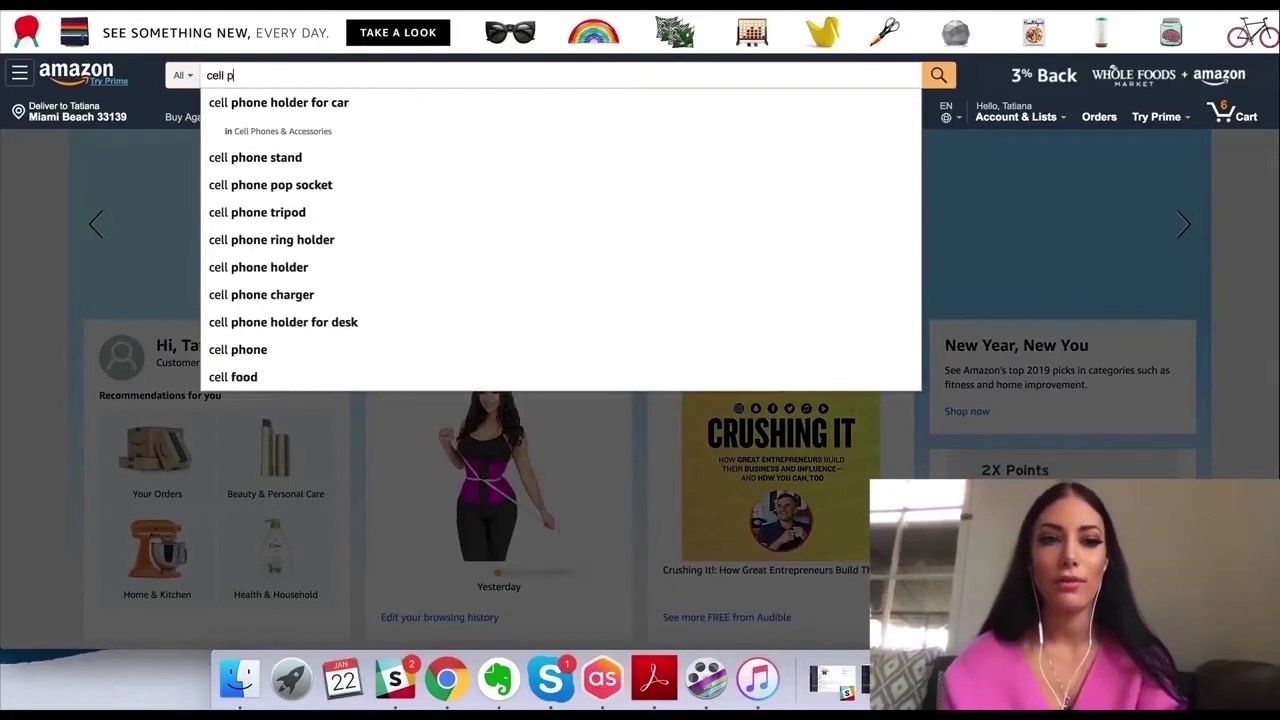
Search Amazon for "cell phone holder for car" using the suggested search term
{"action": "key", "text": "BackSpace"}
{"action": "type", "text": "hone"}
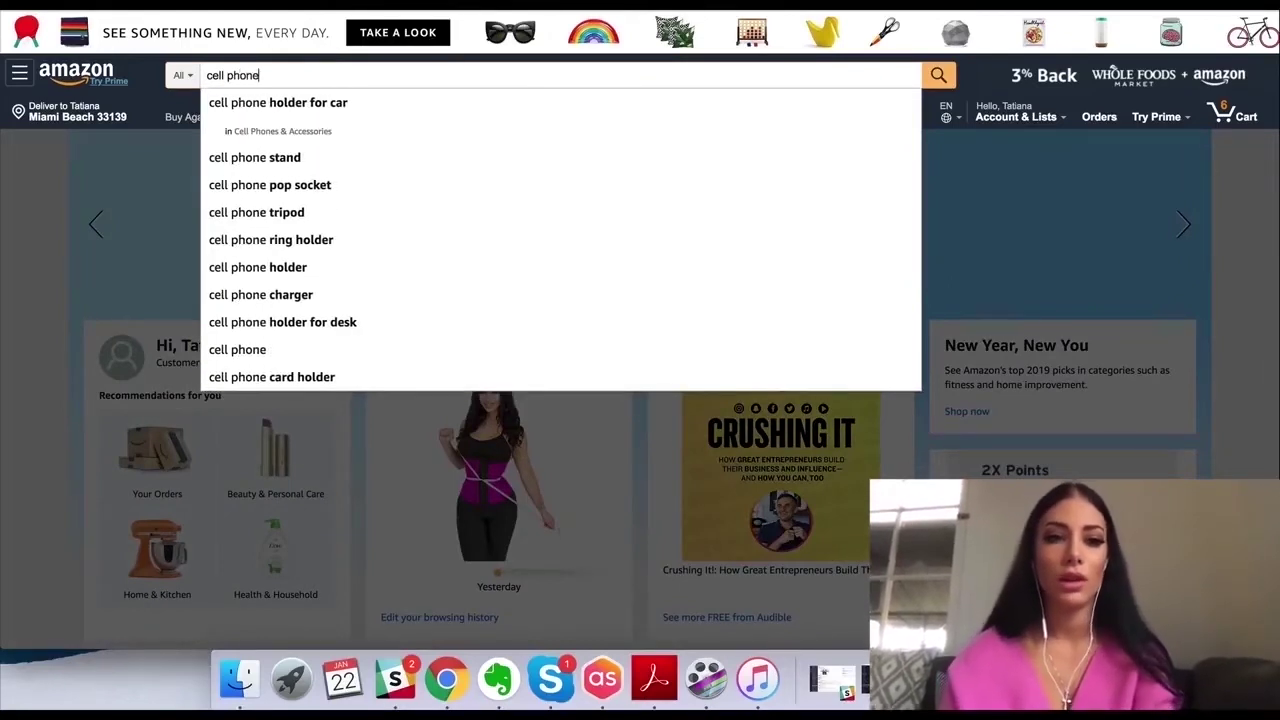
{"action": "left_click", "coordinate": [308, 102]}
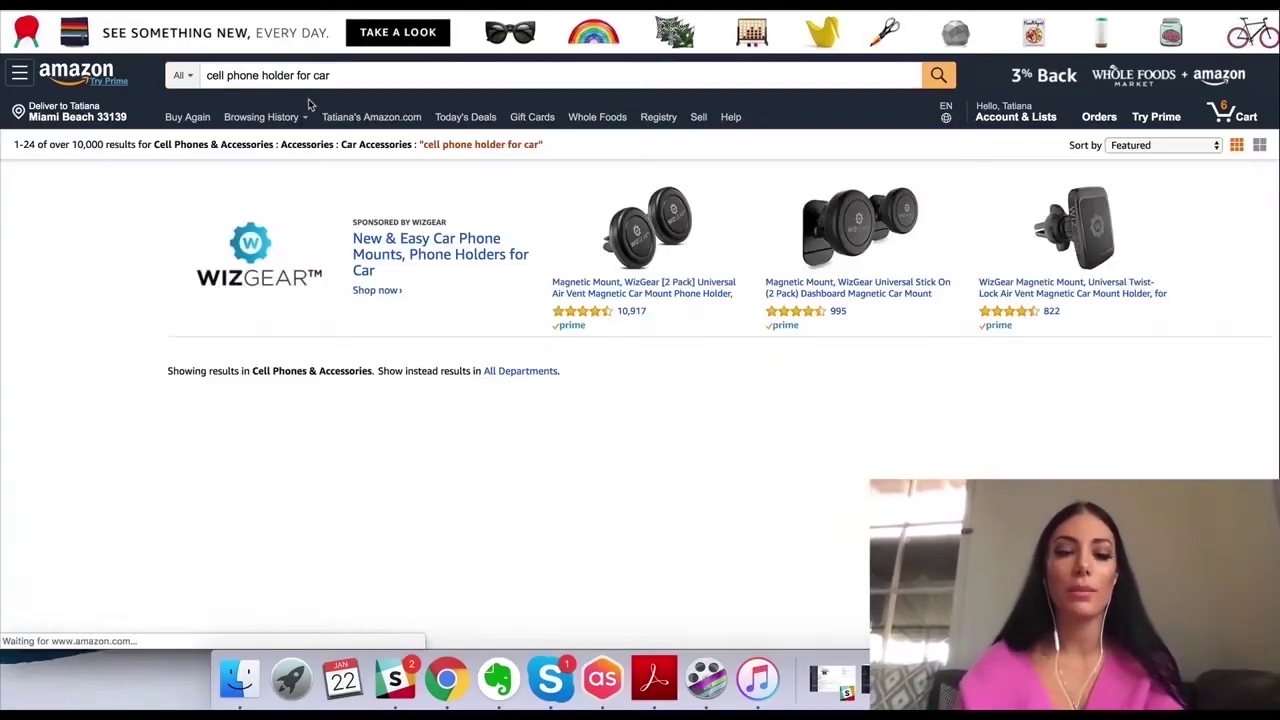
Look over the first phone holder results and run the Jungle Scout extension on the results page
{"action": "scroll", "coordinate": [786, 434], "scroll_direction": "down", "scroll_amount": 3}
{"action": "scroll", "coordinate": [818, 354], "scroll_direction": "down", "scroll_amount": 3}
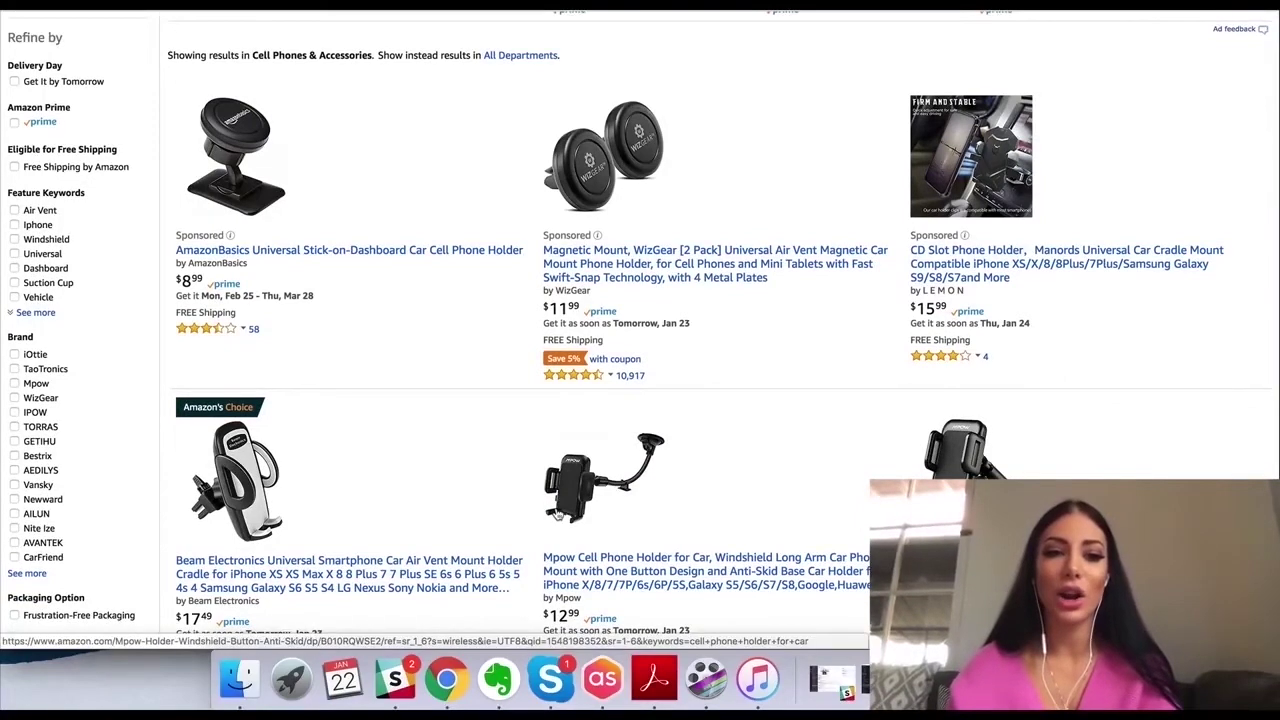
{"action": "scroll", "coordinate": [376, 436], "scroll_direction": "up", "scroll_amount": 2}
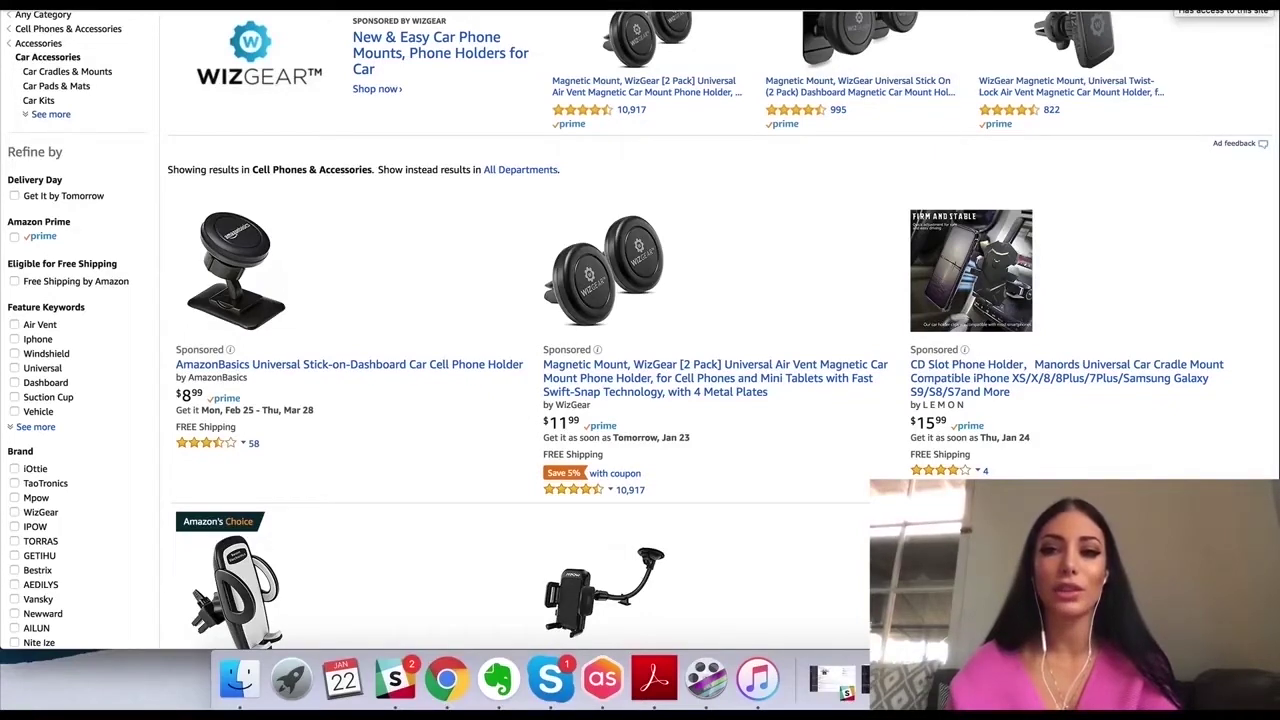
{"action": "left_click", "coordinate": [1225, 4]}
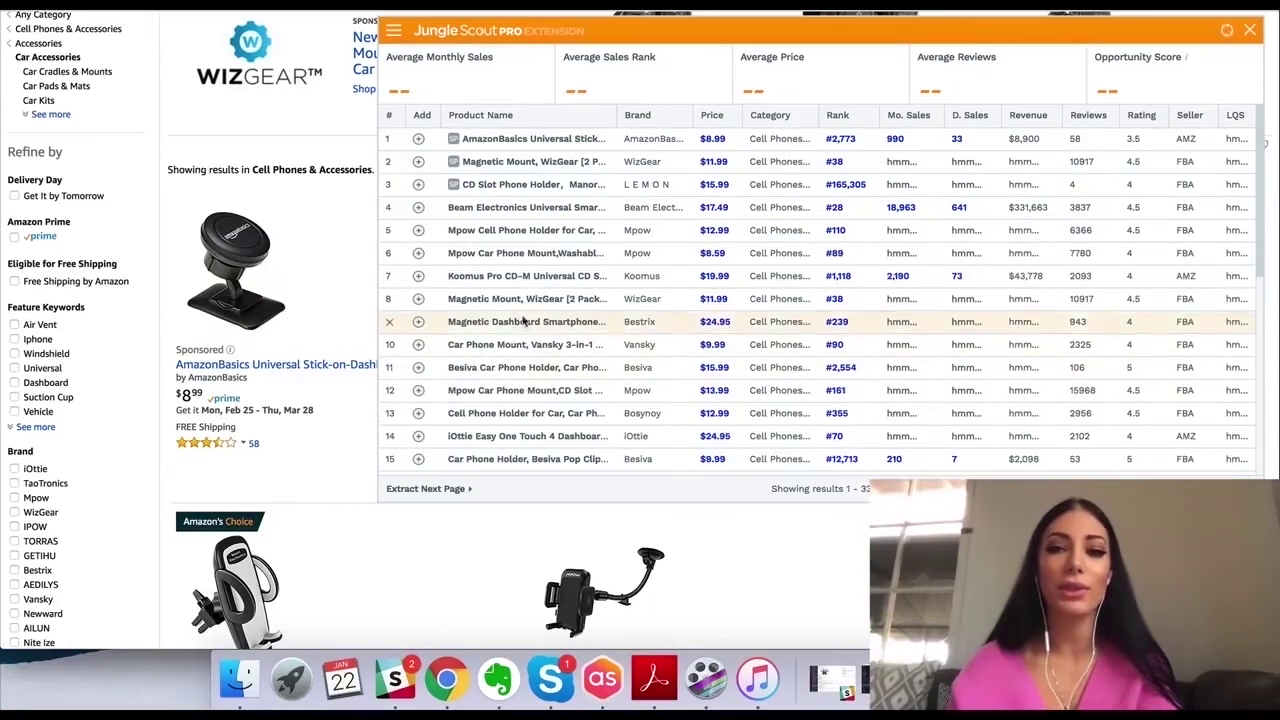
Examine the Jungle Scout averages for sales, rank, price and reviews, the opportunity score, and the sponsored and top-ranked product entries
{"action": "mouse_move", "coordinate": [525, 316]}
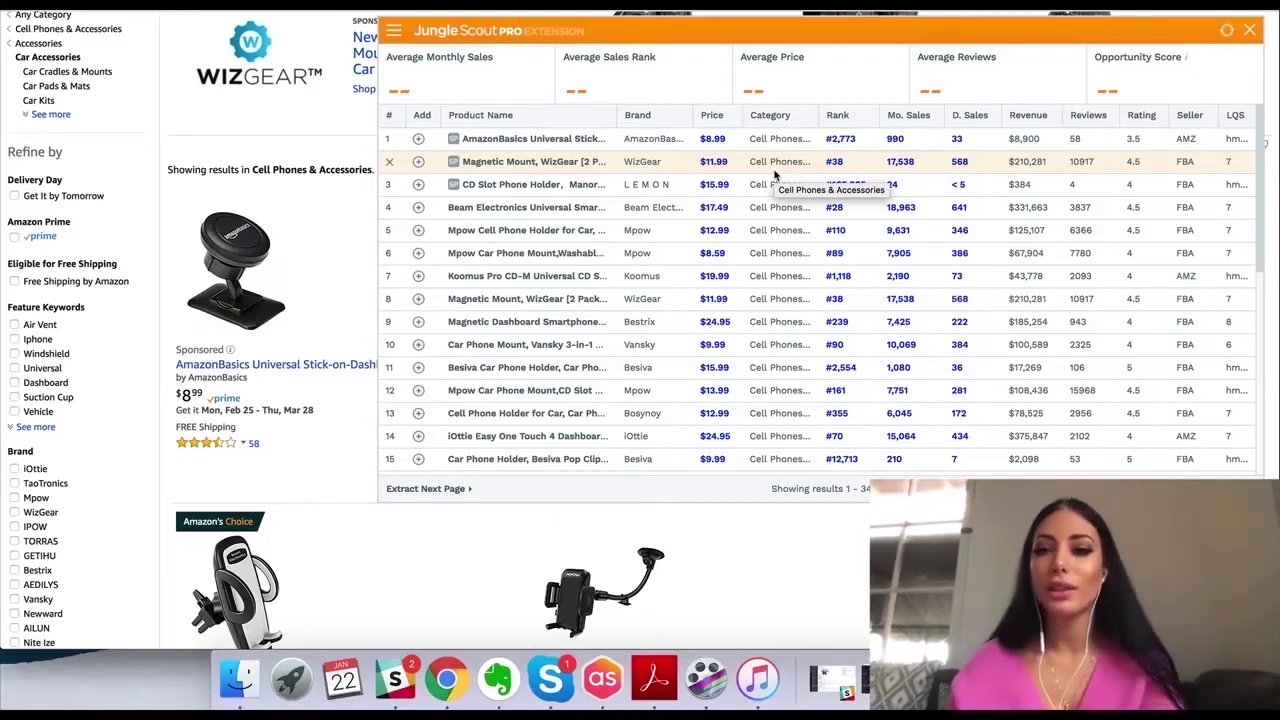
{"action": "mouse_move", "coordinate": [572, 131]}
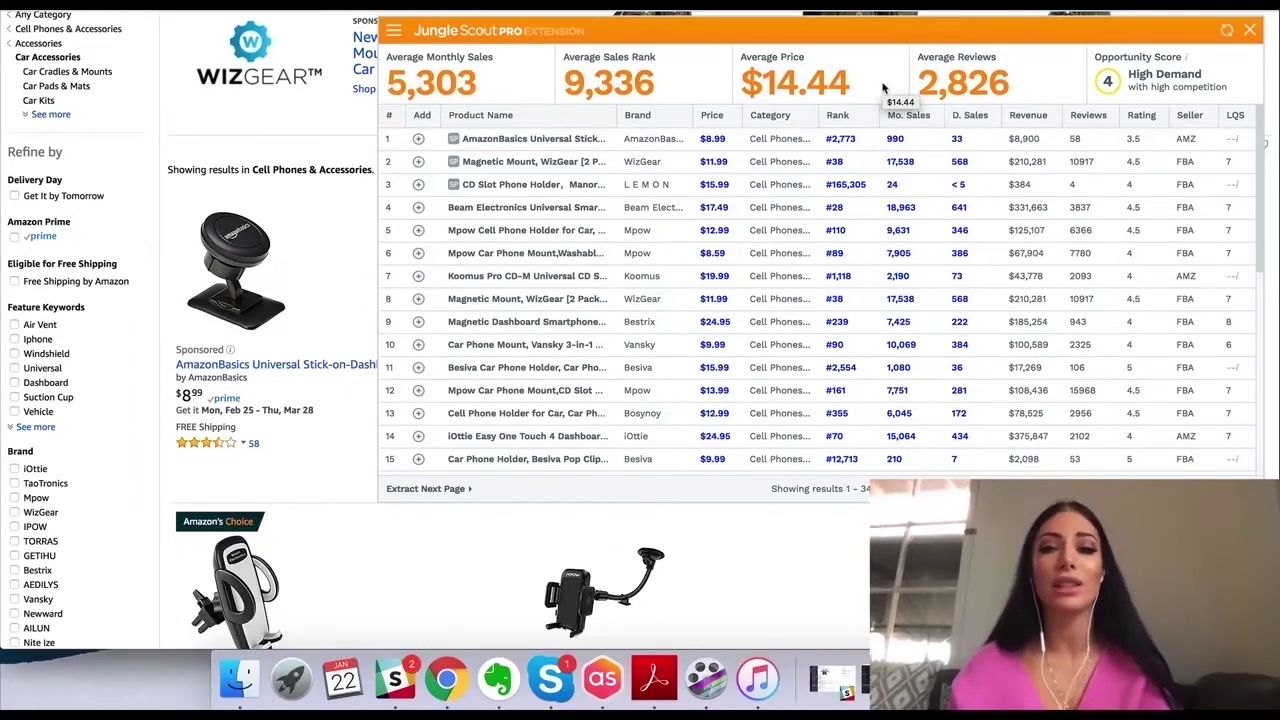
{"action": "scroll", "coordinate": [270, 400], "scroll_direction": "down", "scroll_amount": 2}
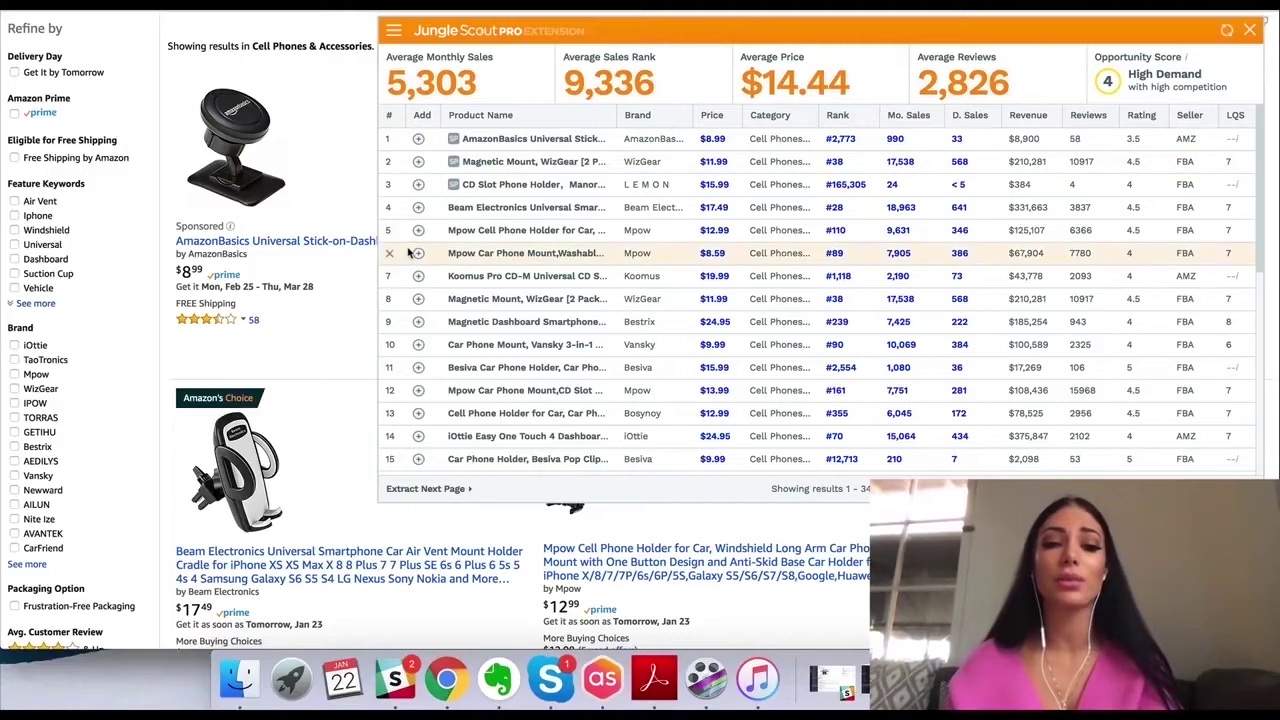
{"action": "scroll", "coordinate": [329, 372], "scroll_direction": "down", "scroll_amount": 3}
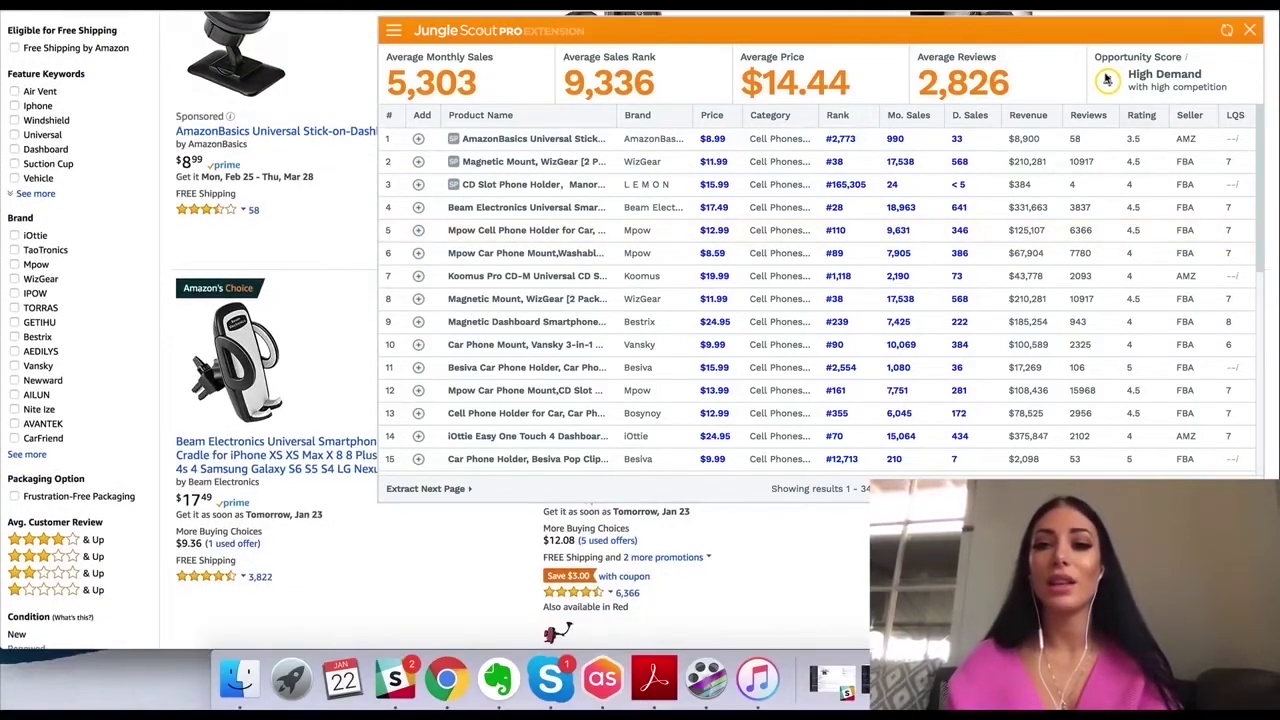
{"action": "mouse_move", "coordinate": [1189, 66]}
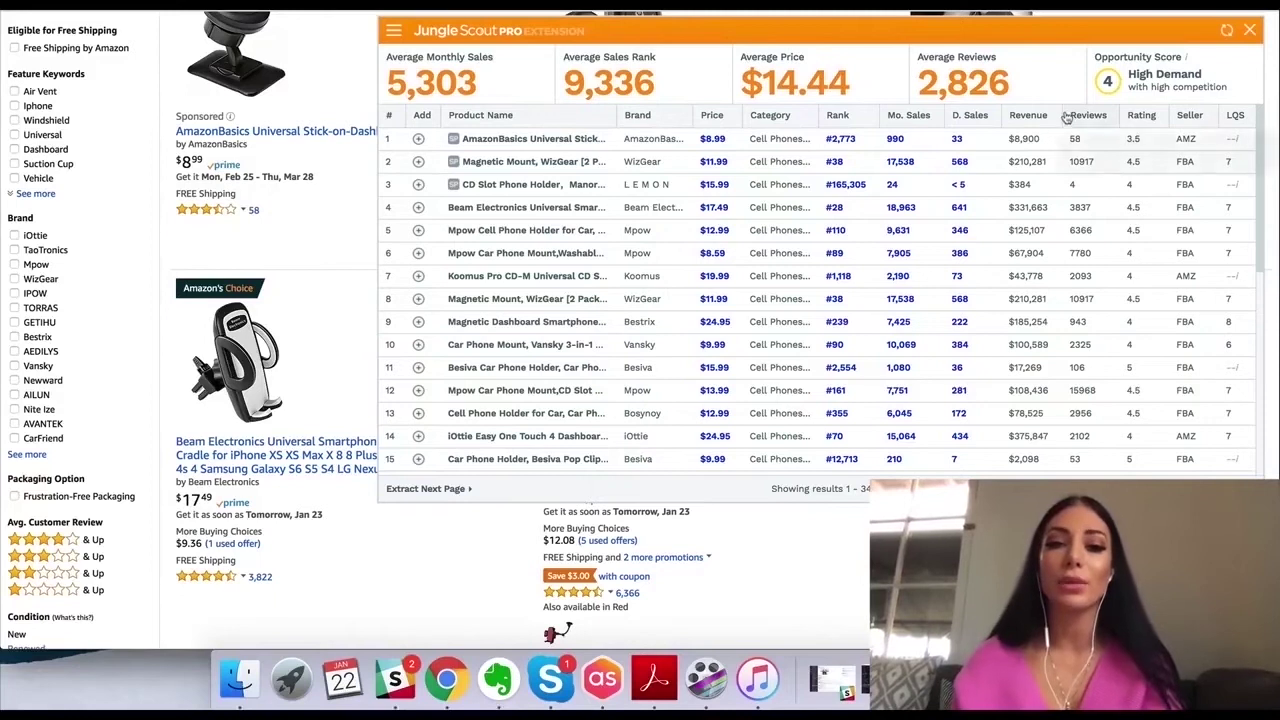
{"action": "mouse_move", "coordinate": [565, 143]}
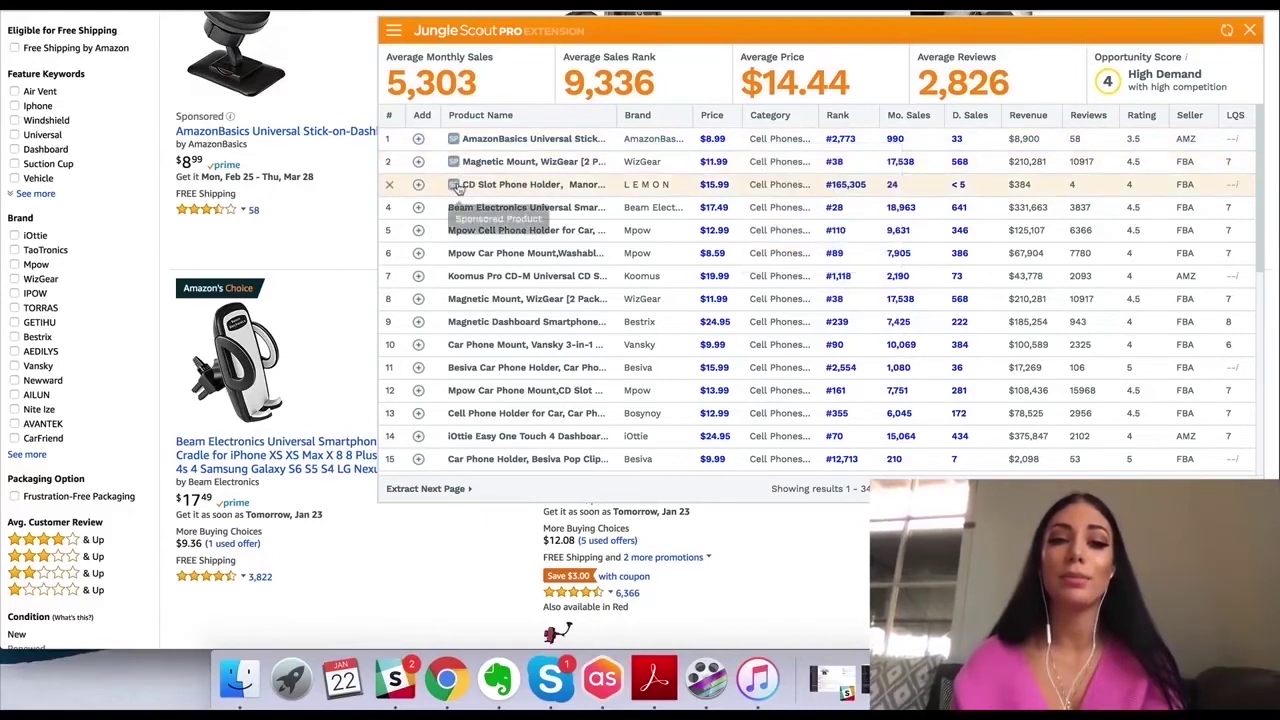
{"action": "mouse_move", "coordinate": [453, 188]}
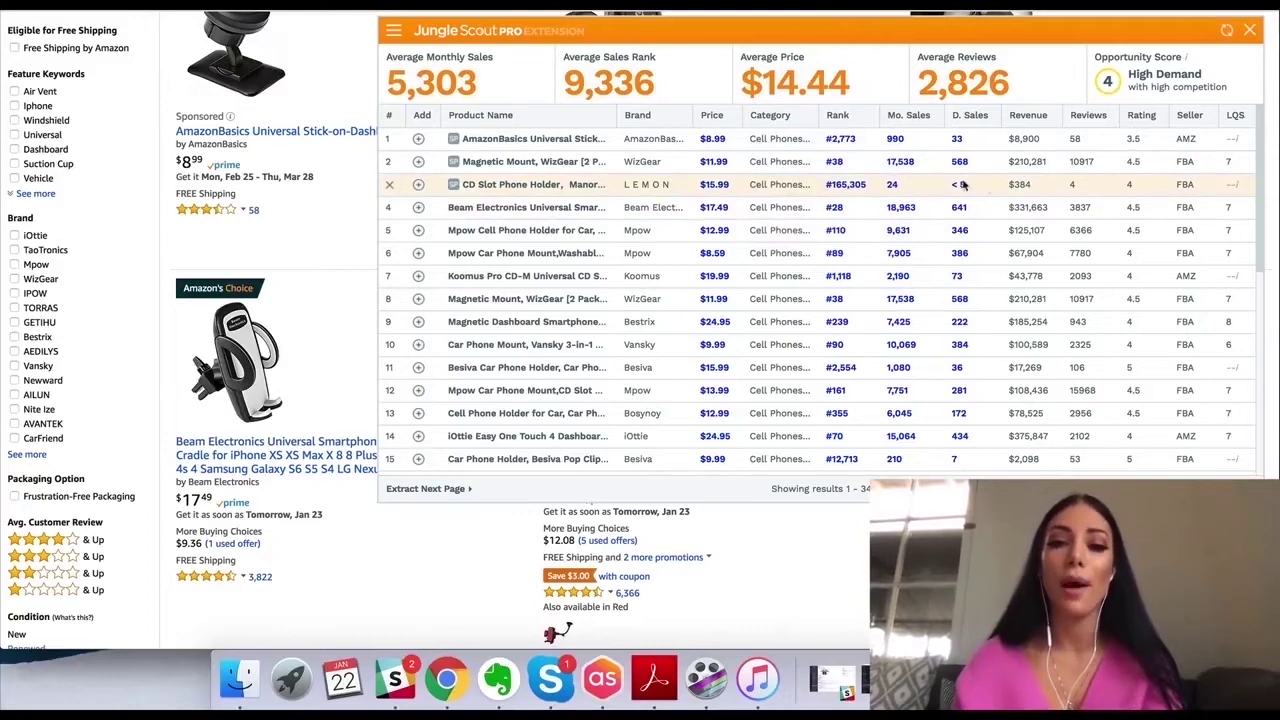
{"action": "mouse_move", "coordinate": [554, 198]}
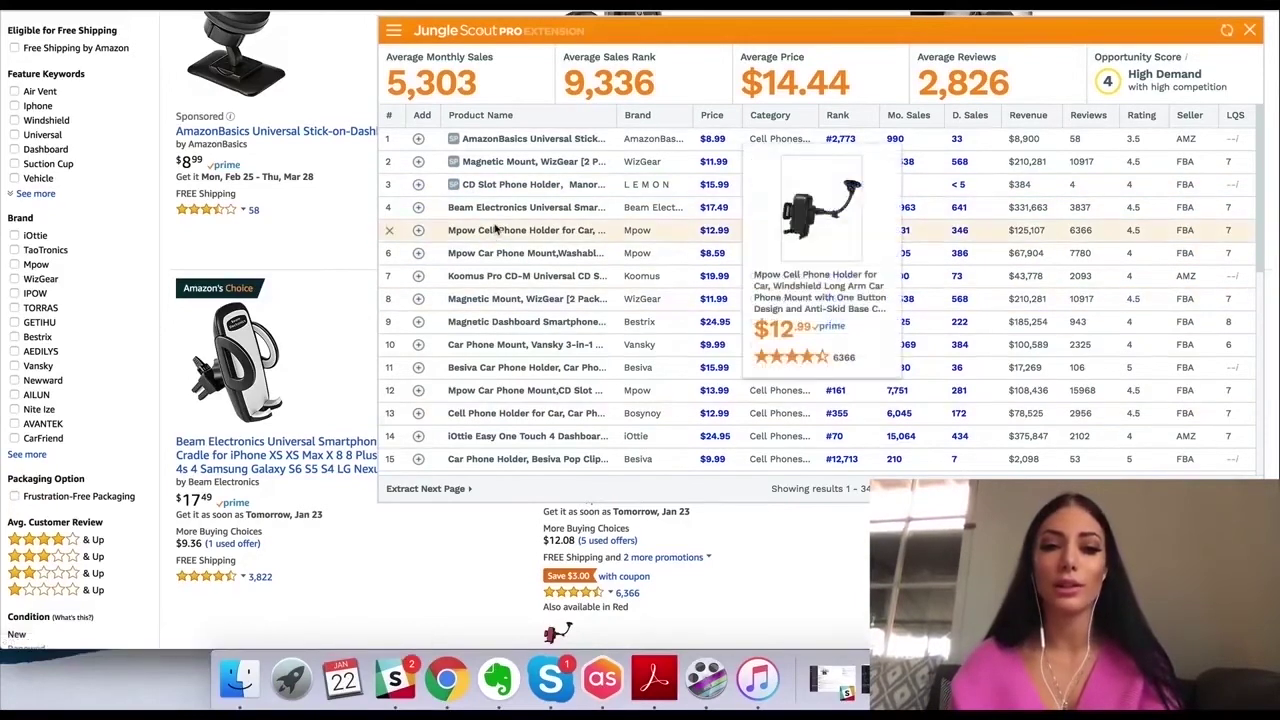
{"action": "mouse_move", "coordinate": [500, 215]}
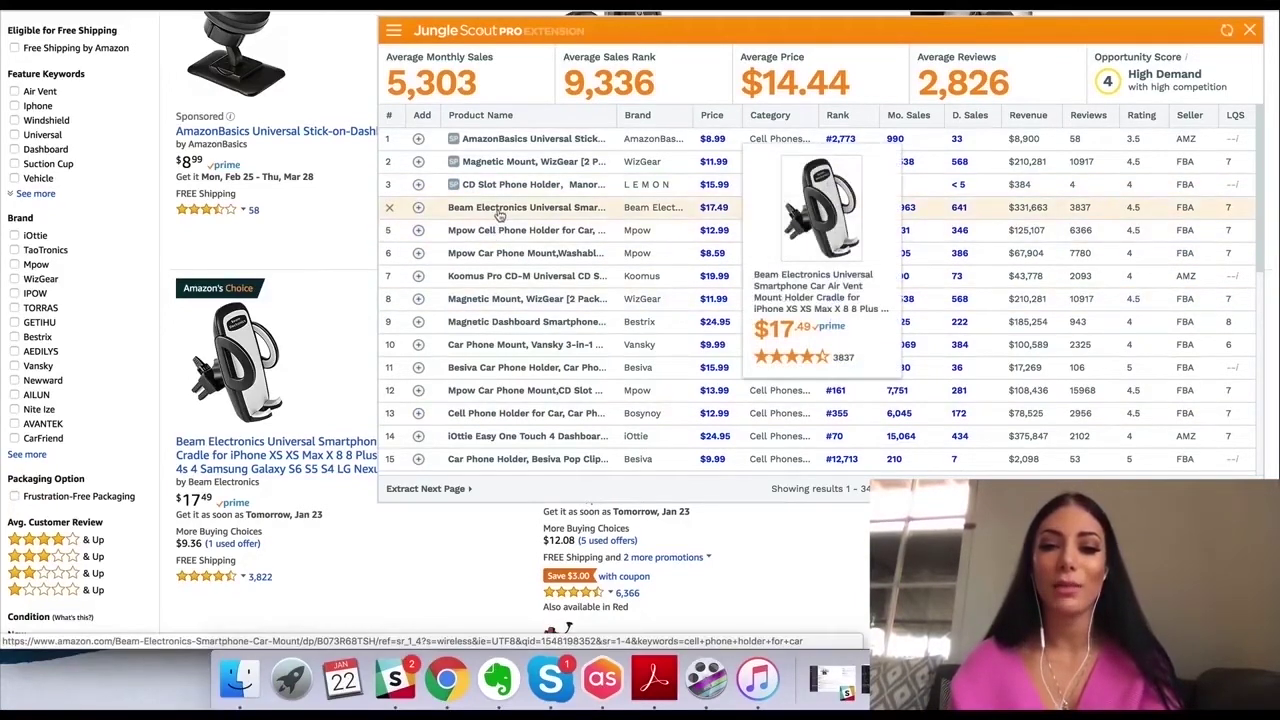
{"action": "mouse_move", "coordinate": [493, 237]}
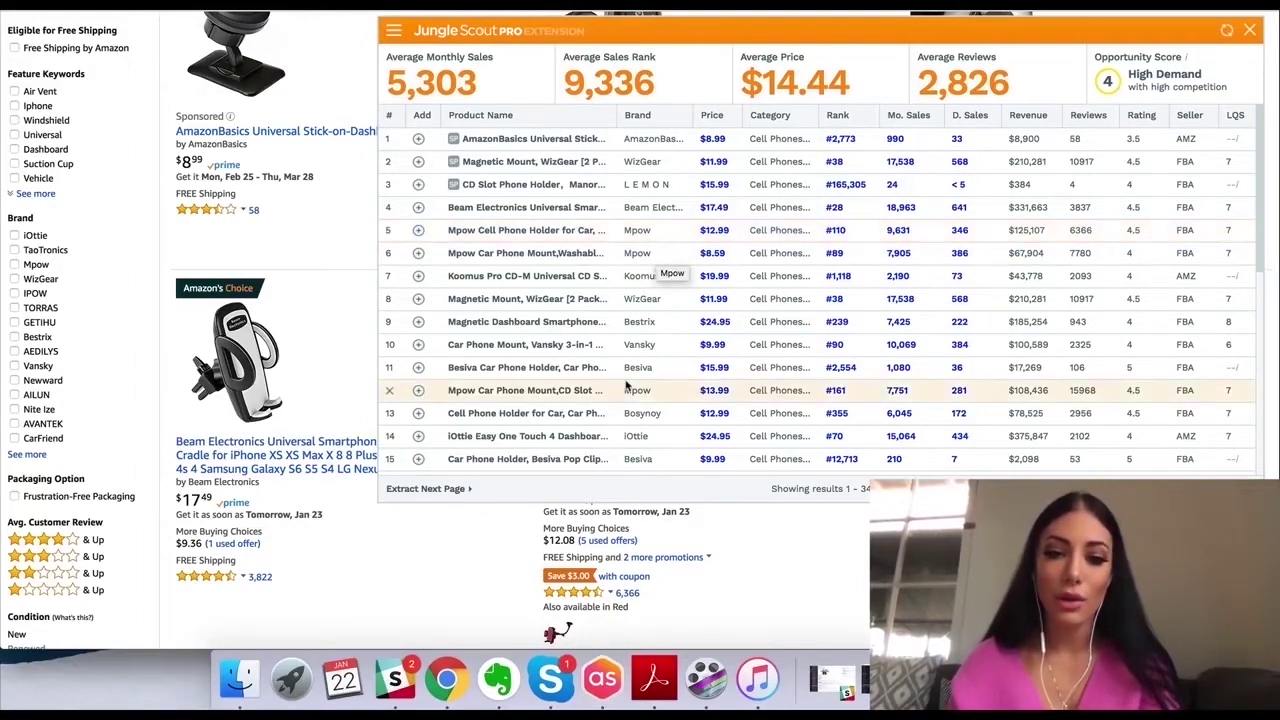
Compare the brands, prices, monthly revenue and review counts across the Jungle Scout product list
{"action": "scroll", "coordinate": [645, 390], "scroll_direction": "down", "scroll_amount": 1}
{"action": "scroll", "coordinate": [645, 390], "scroll_direction": "down", "scroll_amount": 5}
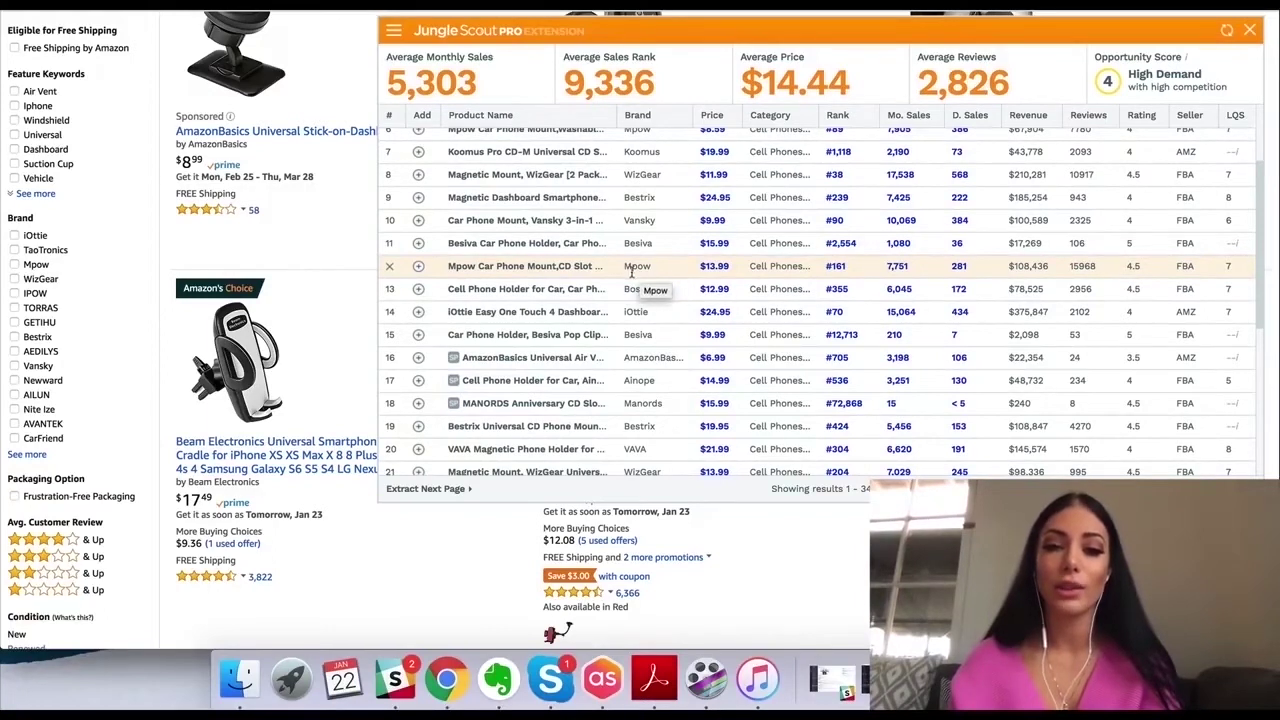
{"action": "scroll", "coordinate": [646, 272], "scroll_direction": "down", "scroll_amount": 4}
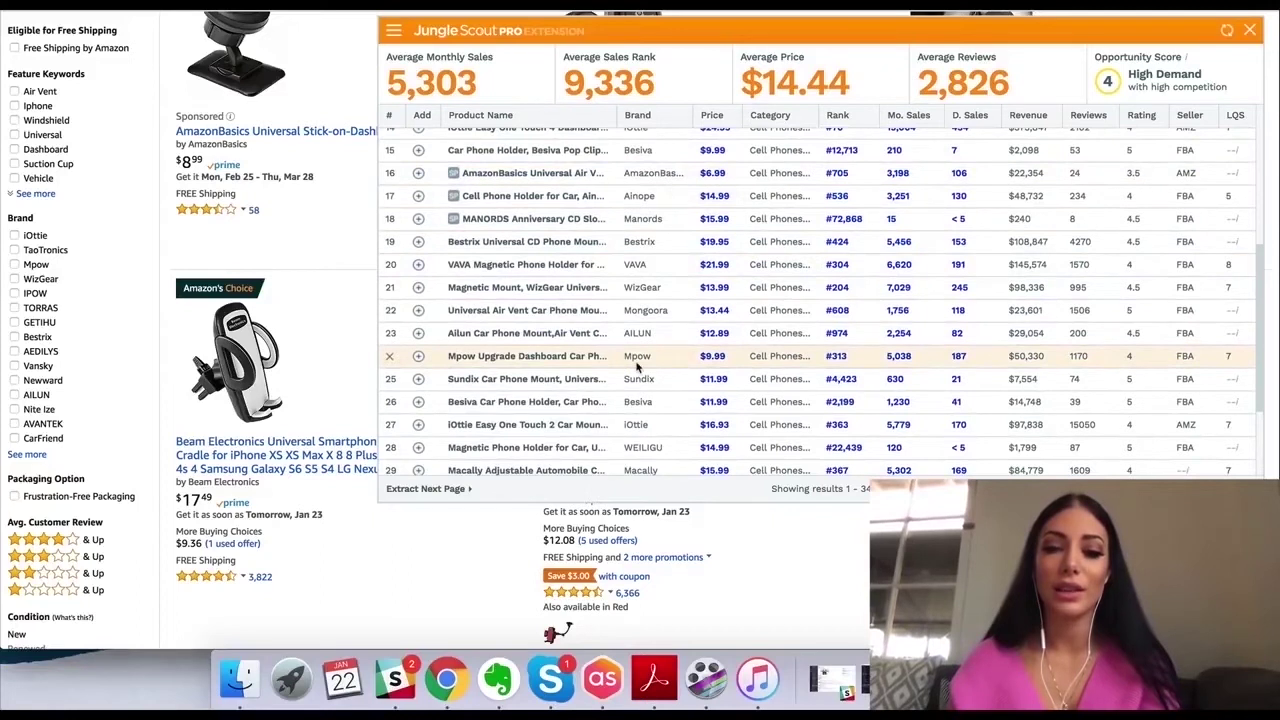
{"action": "scroll", "coordinate": [632, 330], "scroll_direction": "up", "scroll_amount": 5}
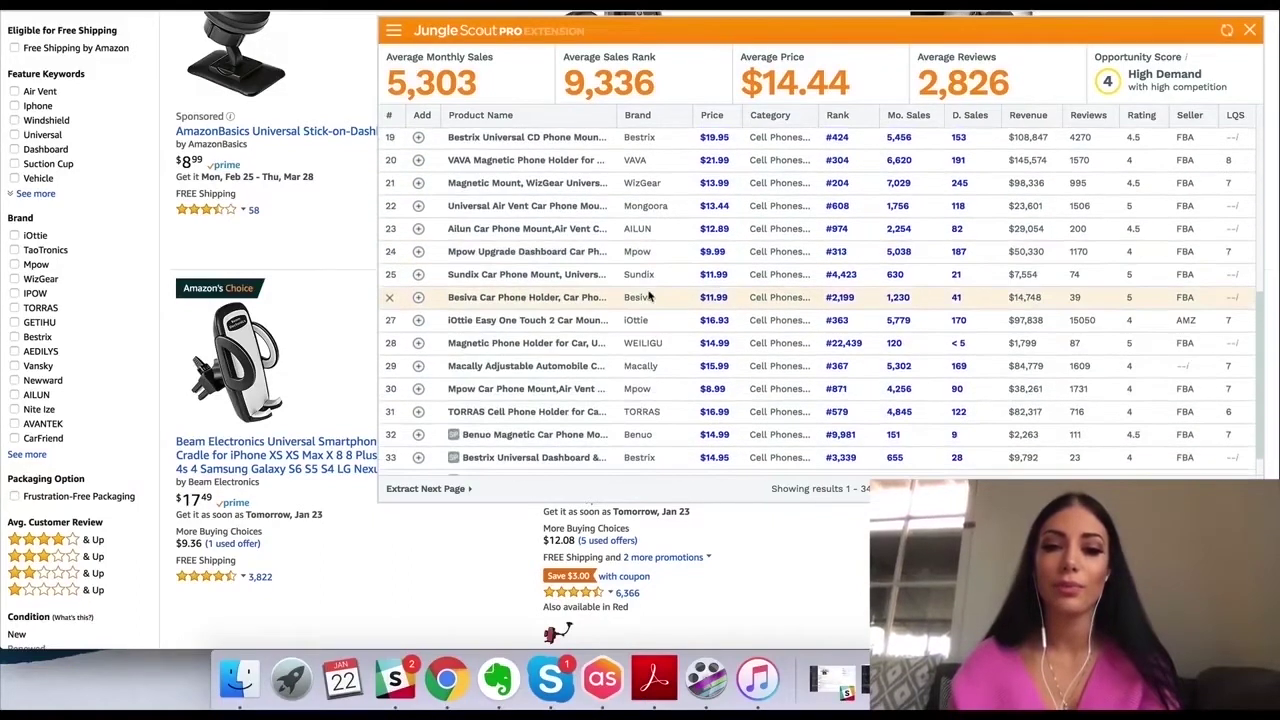
{"action": "scroll", "coordinate": [648, 292], "scroll_direction": "up", "scroll_amount": 2}
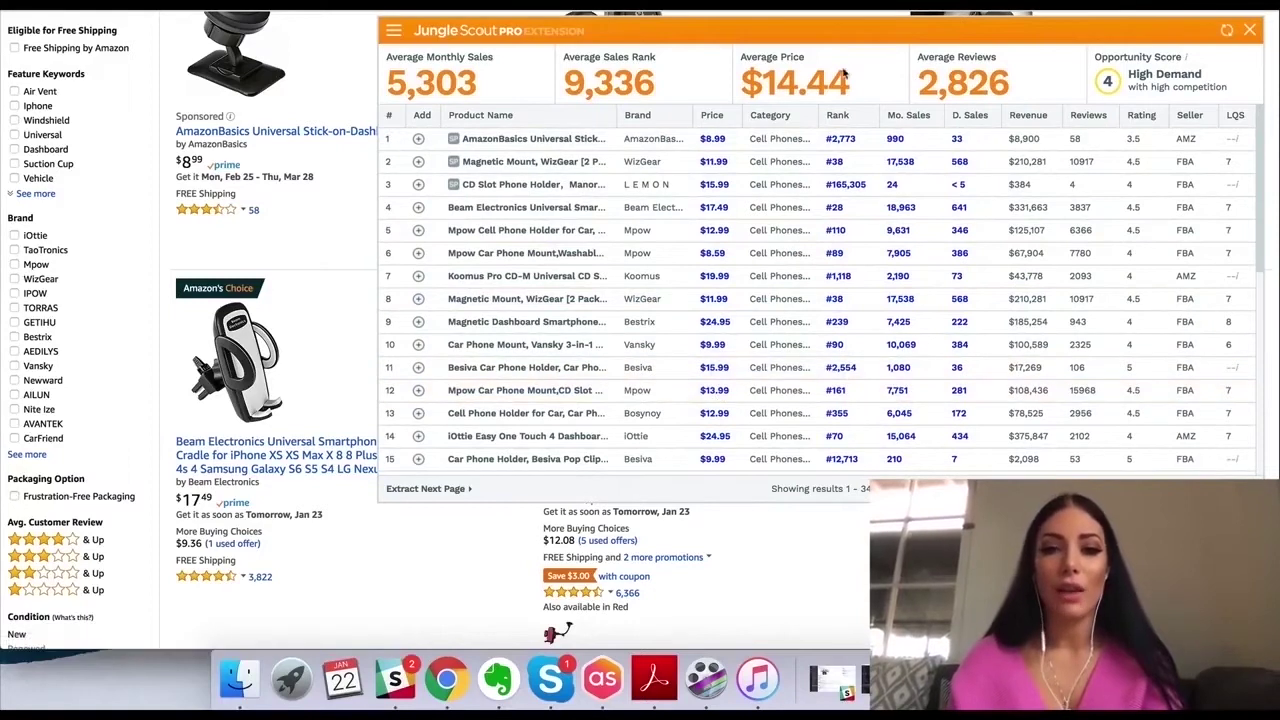
{"action": "scroll", "coordinate": [778, 206], "scroll_direction": "down", "scroll_amount": 6}
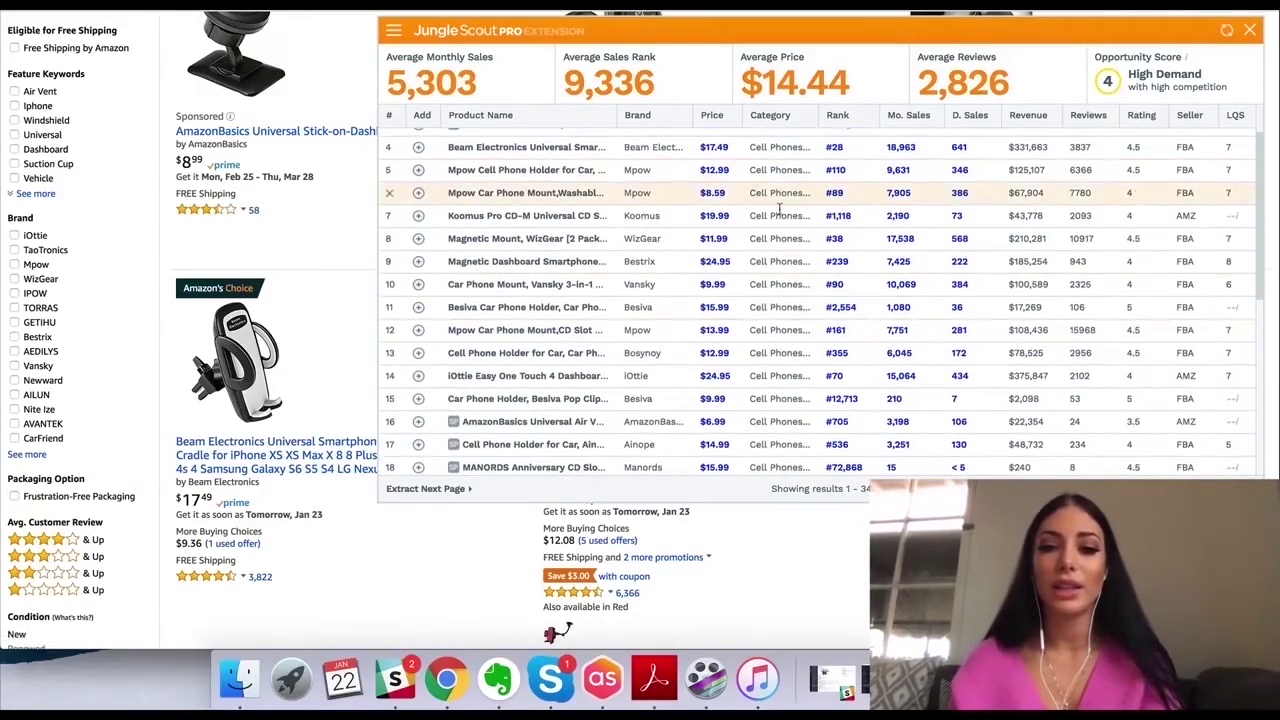
{"action": "scroll", "coordinate": [772, 330], "scroll_direction": "up", "scroll_amount": 6}
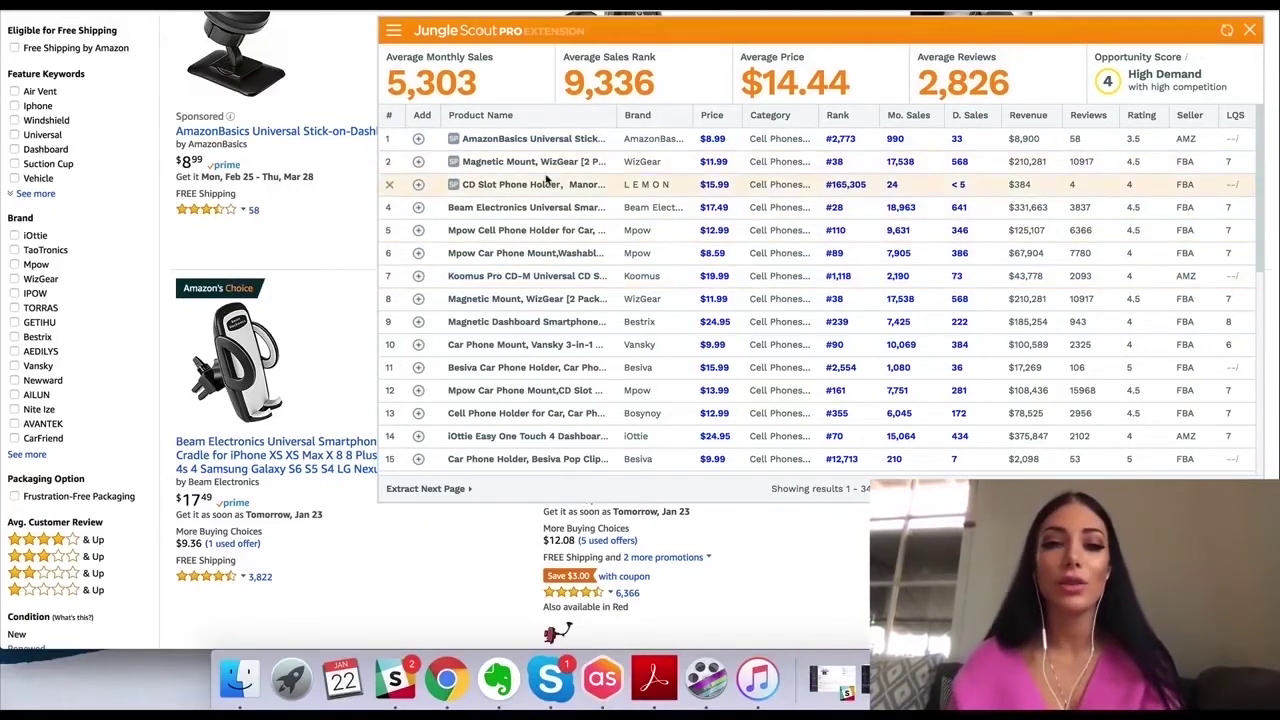
{"action": "mouse_move", "coordinate": [475, 171]}
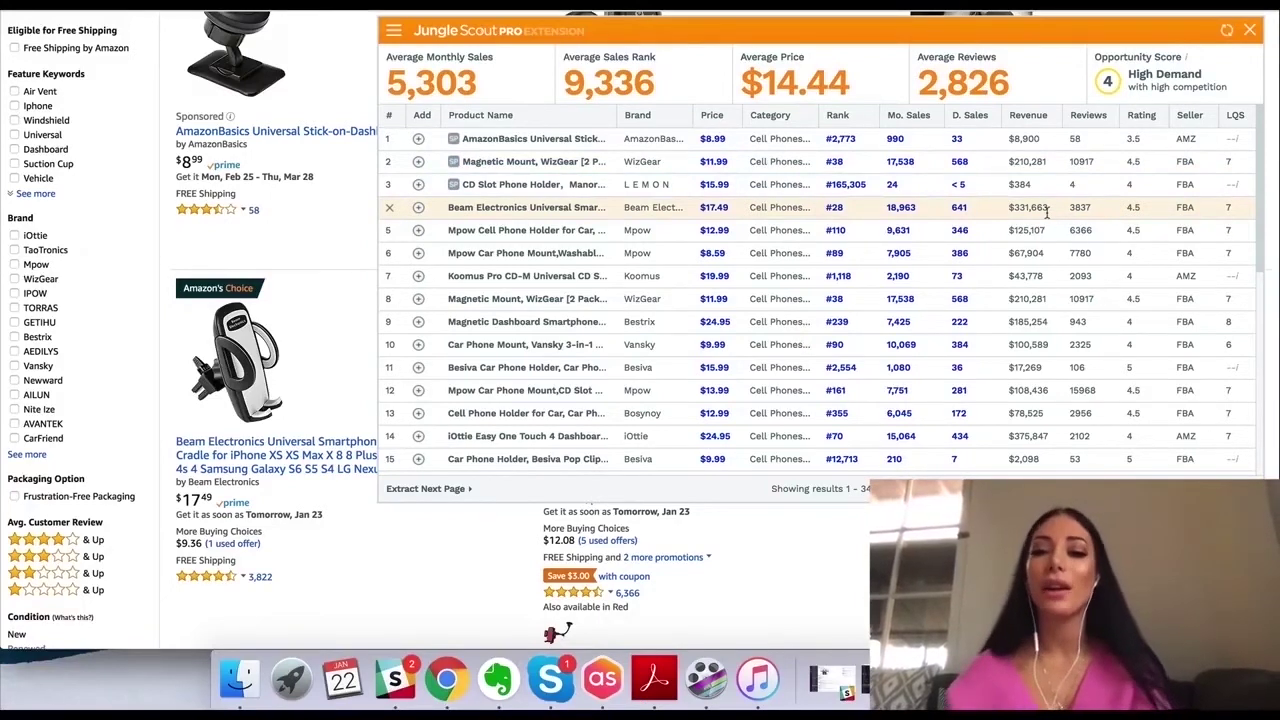
{"action": "scroll", "coordinate": [1037, 297], "scroll_direction": "down", "scroll_amount": 5}
{"action": "scroll", "coordinate": [1037, 297], "scroll_direction": "down", "scroll_amount": 3}
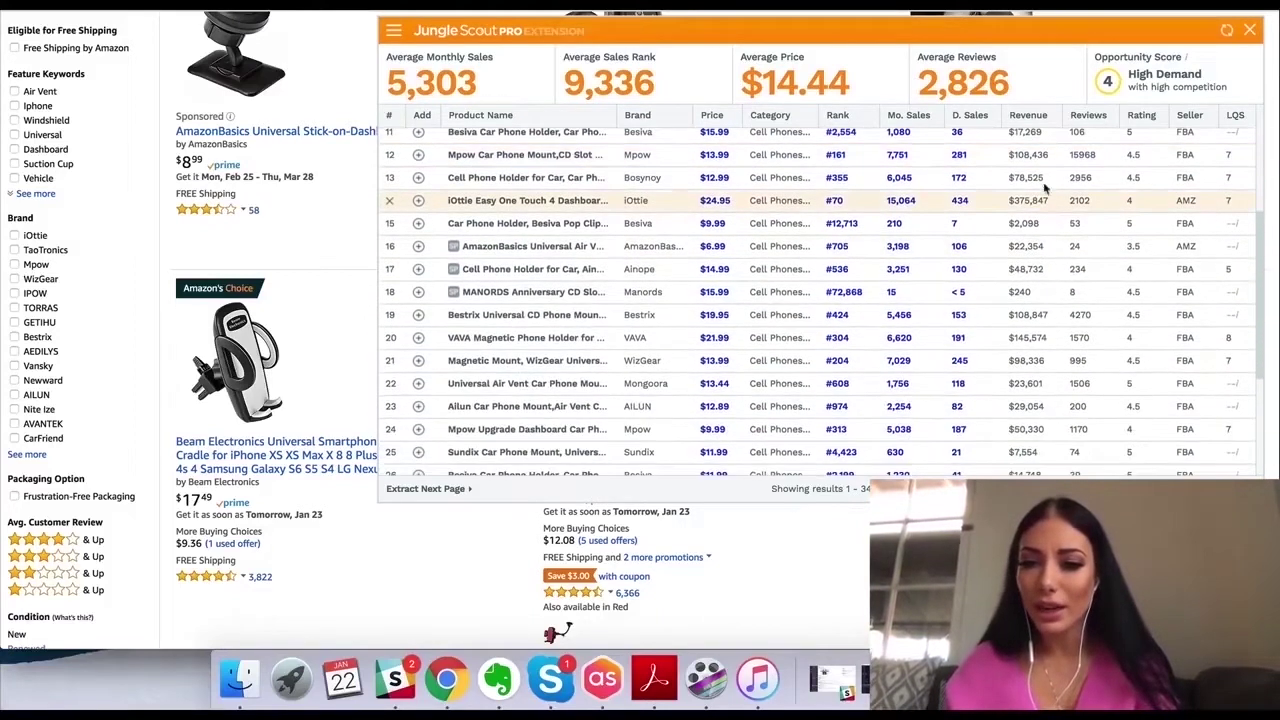
{"action": "scroll", "coordinate": [1037, 244], "scroll_direction": "up", "scroll_amount": 5}
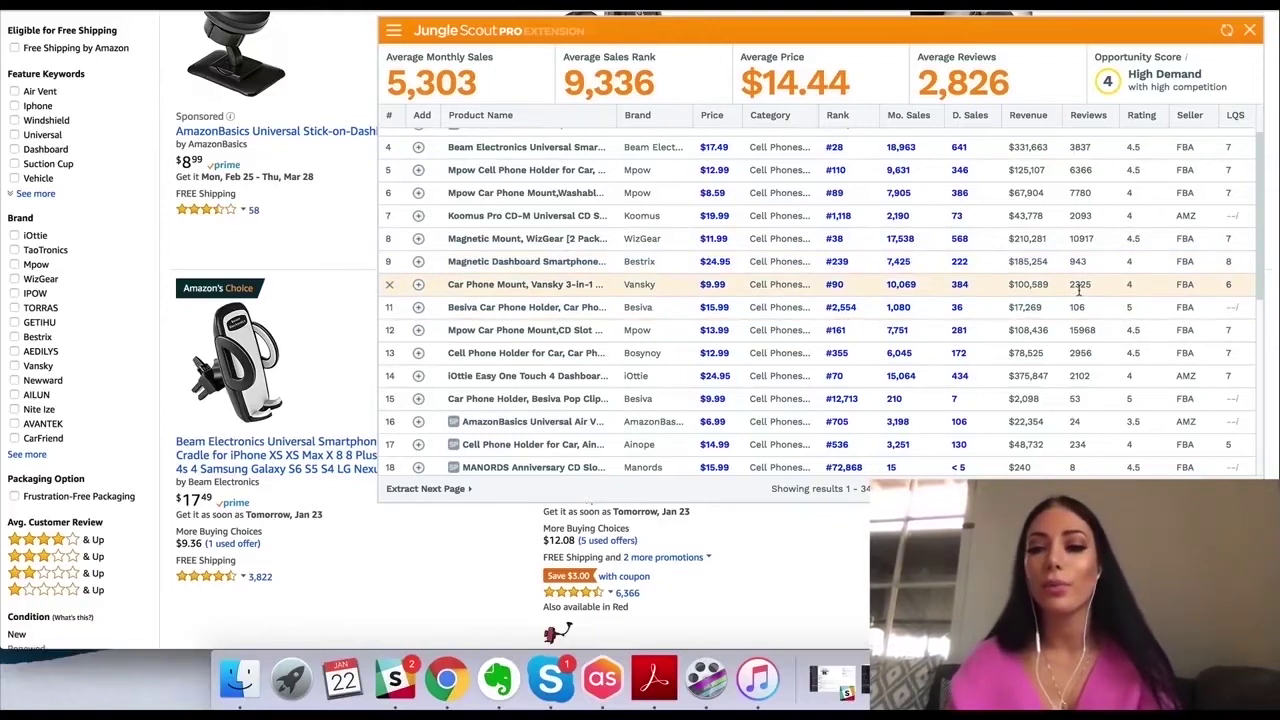
Check the sponsored and lower-listed products for sellers with few reviews, comparing their sales and revenue
{"action": "scroll", "coordinate": [1078, 289], "scroll_direction": "down", "scroll_amount": 4}
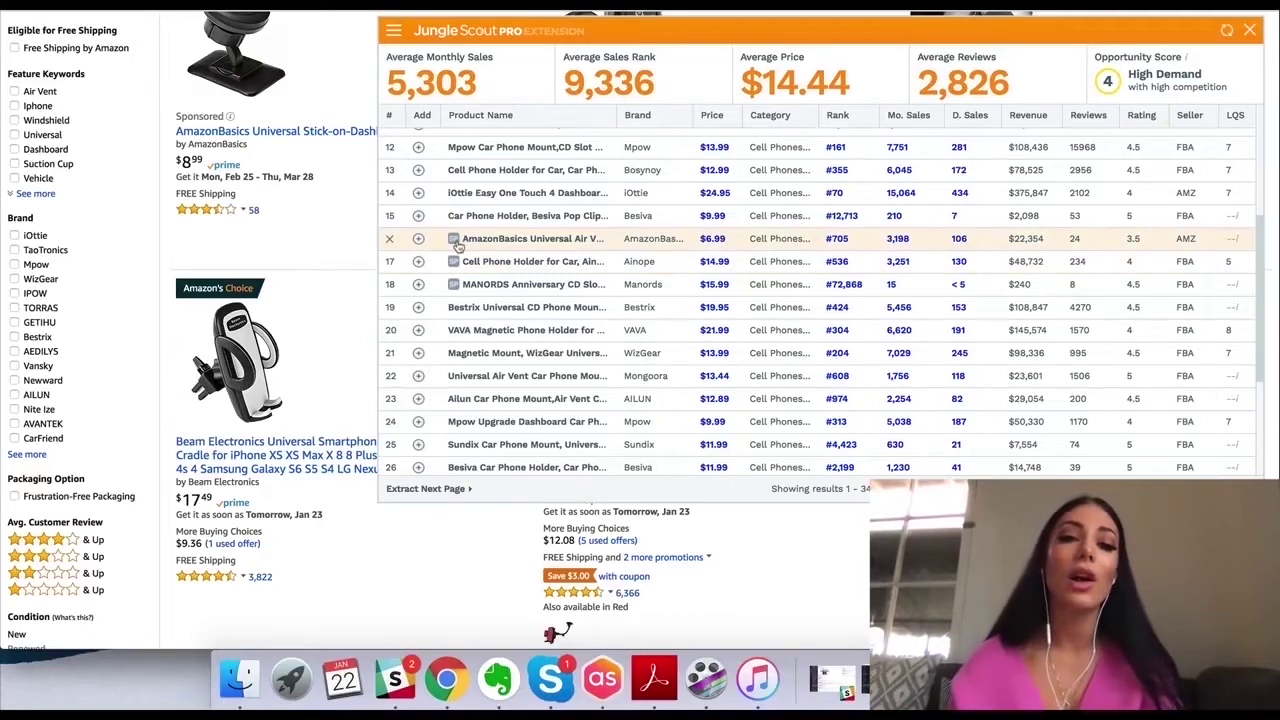
{"action": "mouse_move", "coordinate": [455, 240]}
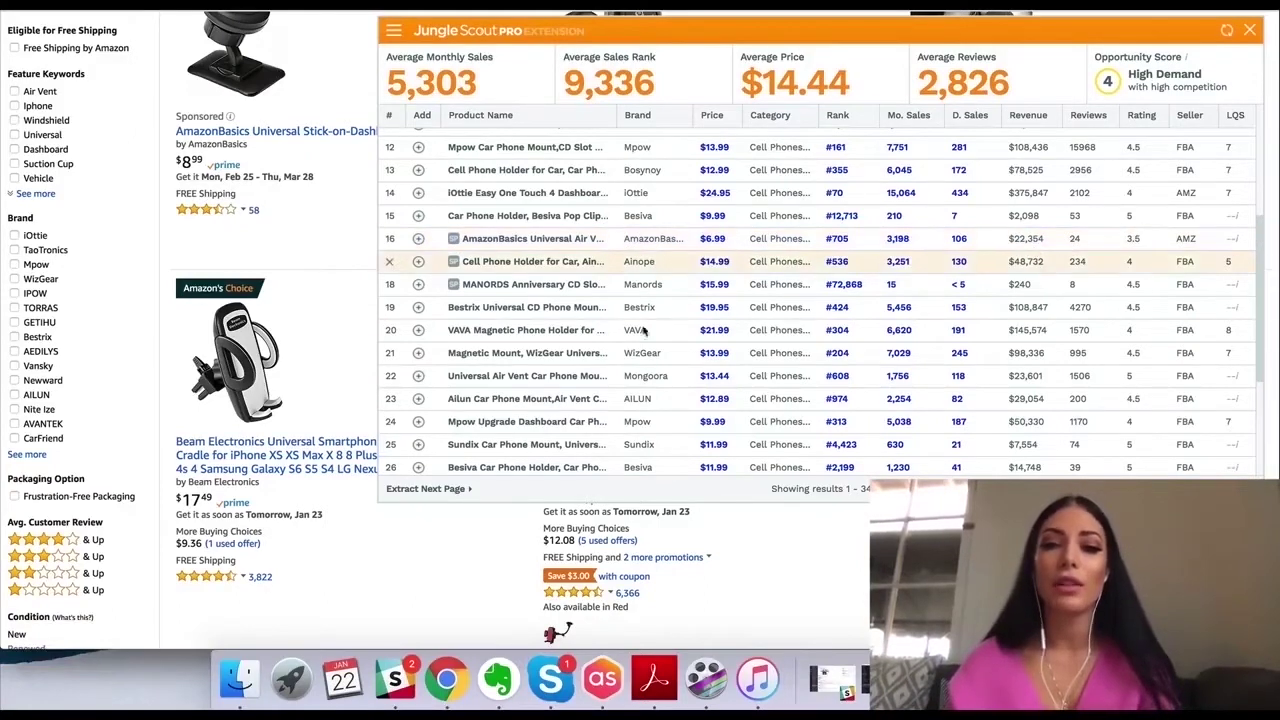
{"action": "scroll", "coordinate": [1110, 290], "scroll_direction": "down", "scroll_amount": 5}
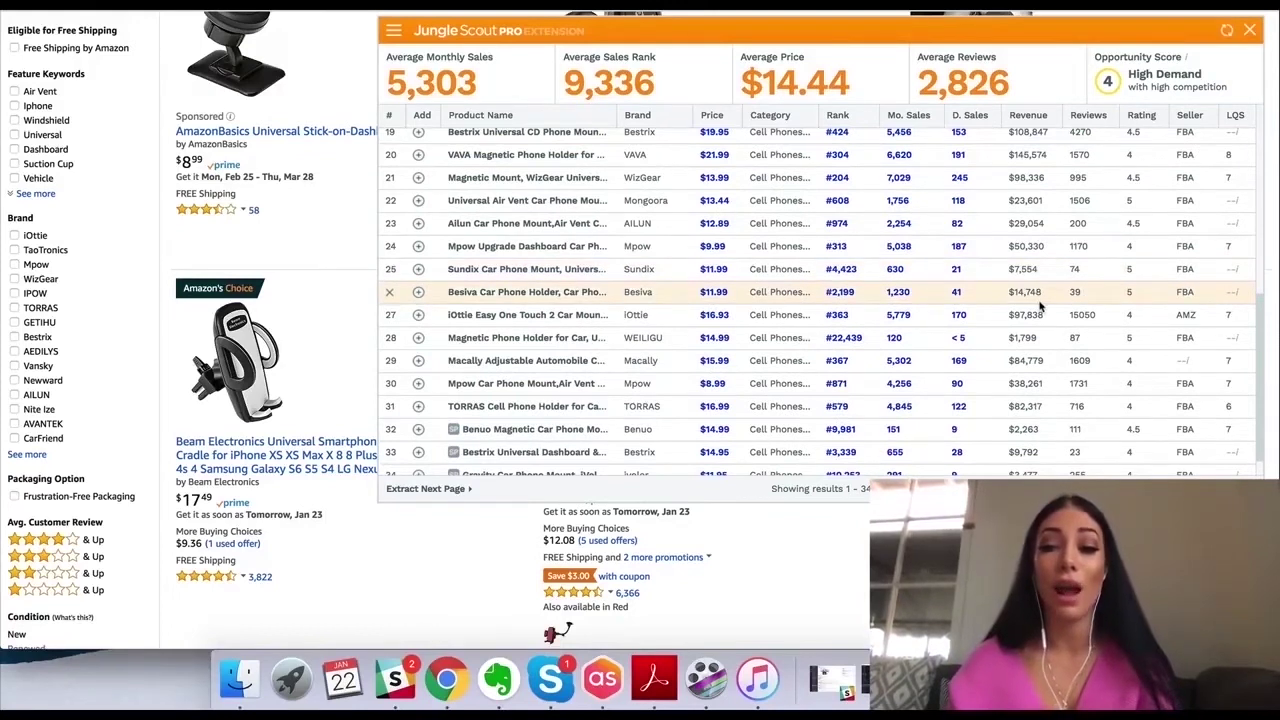
{"action": "mouse_move", "coordinate": [575, 296]}
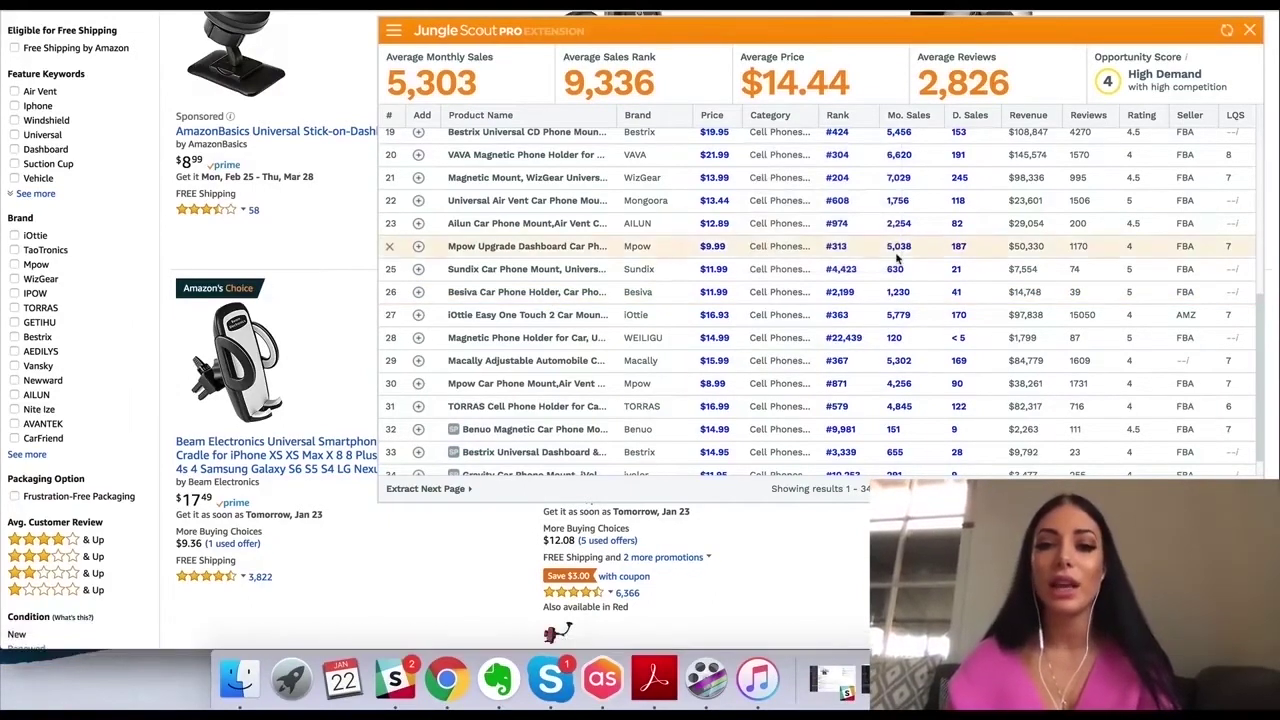
{"action": "scroll", "coordinate": [1018, 275], "scroll_direction": "down", "scroll_amount": 2}
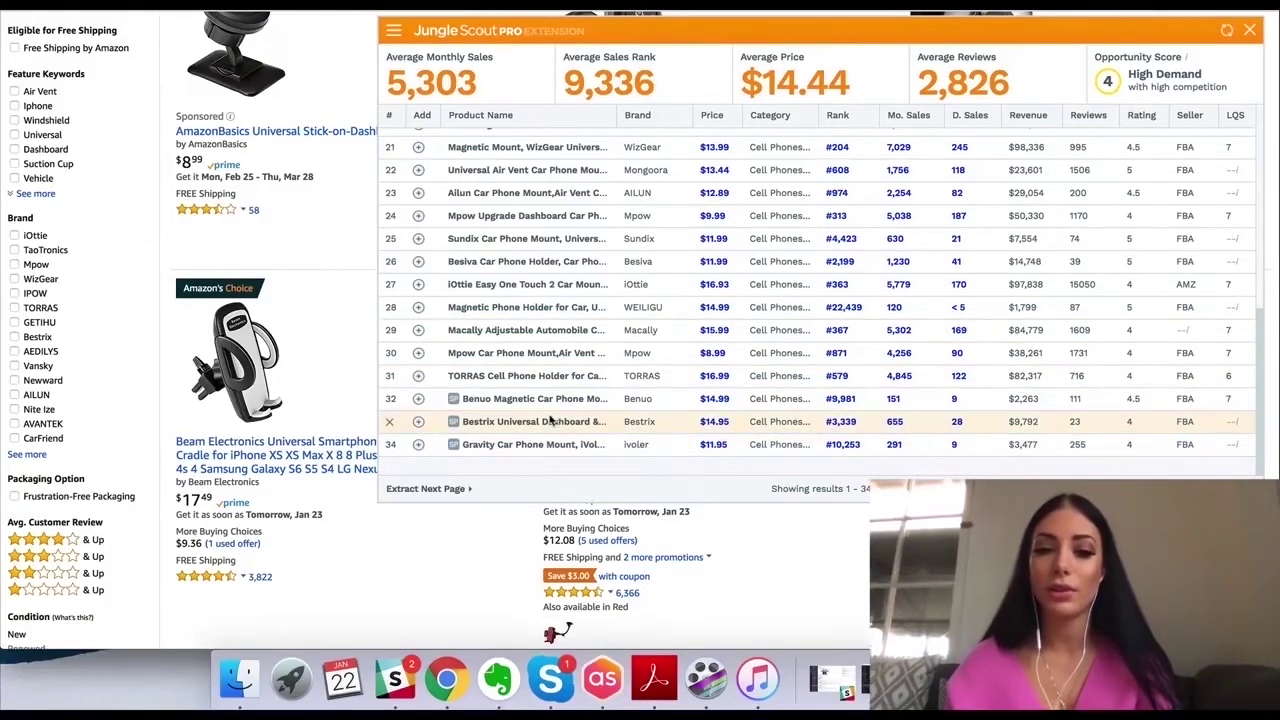
{"action": "mouse_move", "coordinate": [540, 427]}
{"action": "scroll", "coordinate": [620, 350], "scroll_direction": "up", "scroll_amount": 5}
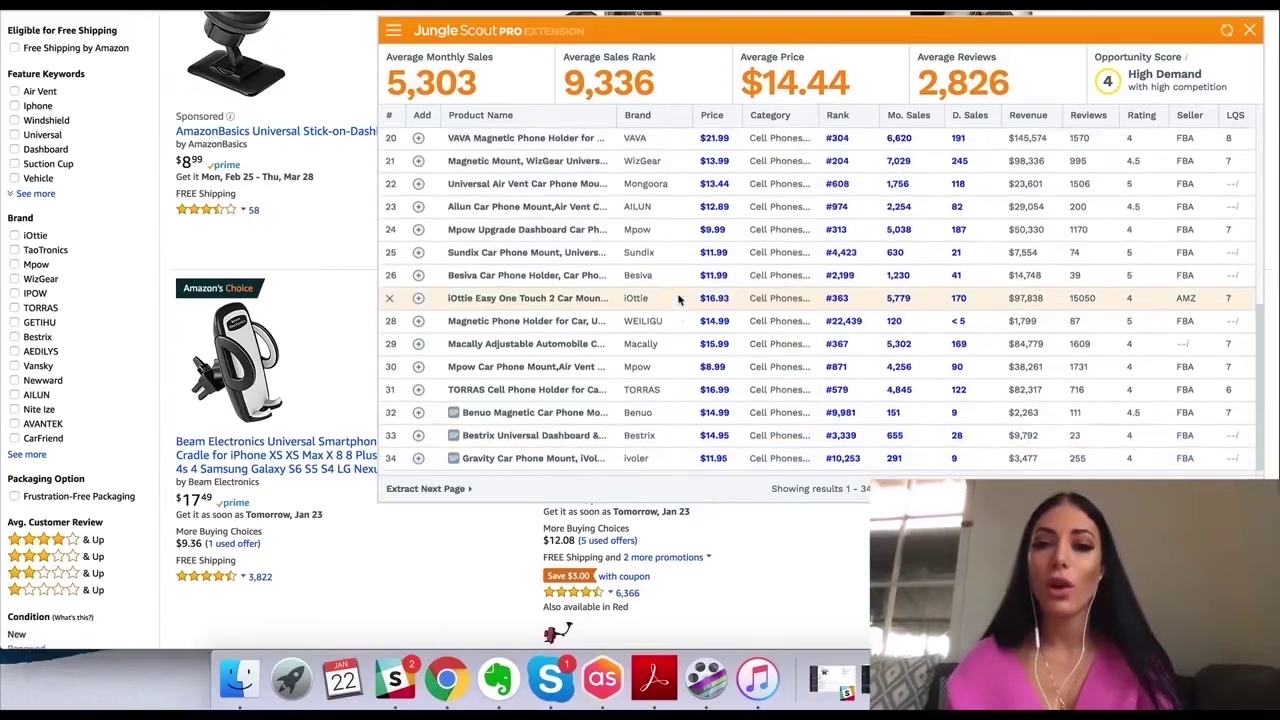
{"action": "scroll", "coordinate": [678, 300], "scroll_direction": "up", "scroll_amount": 3}
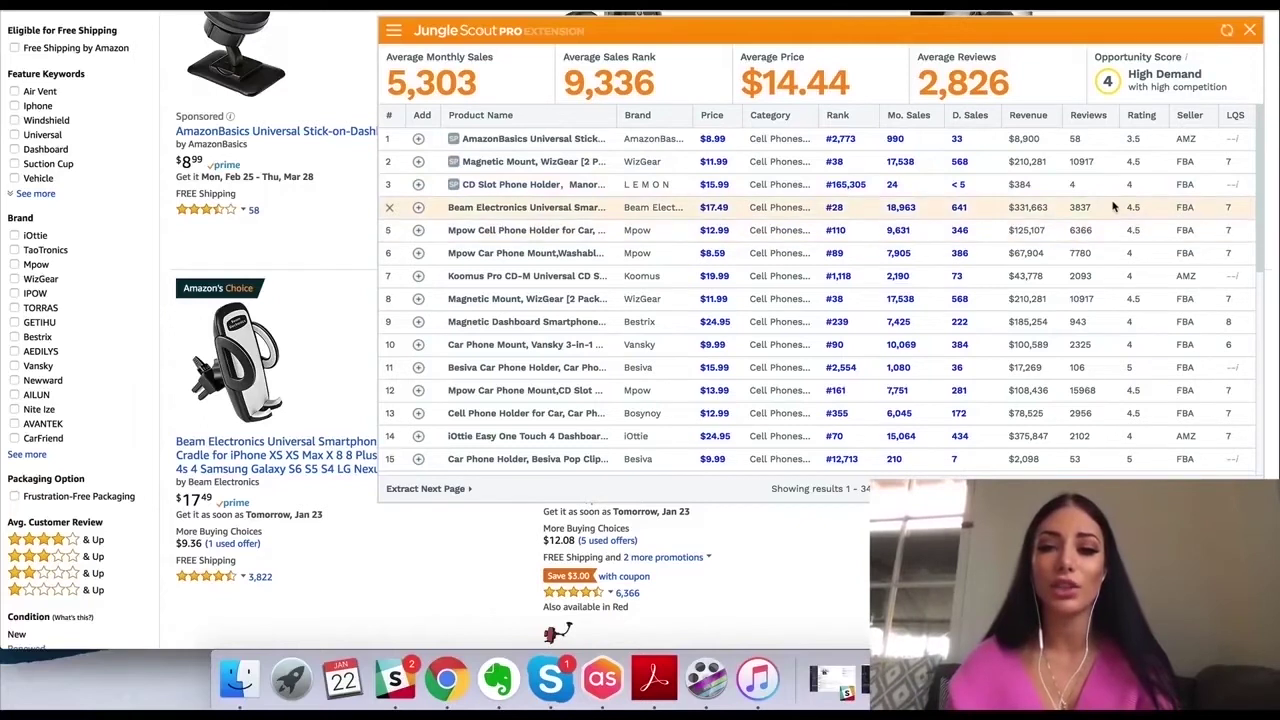
{"action": "scroll", "coordinate": [1090, 245], "scroll_direction": "down", "scroll_amount": 4}
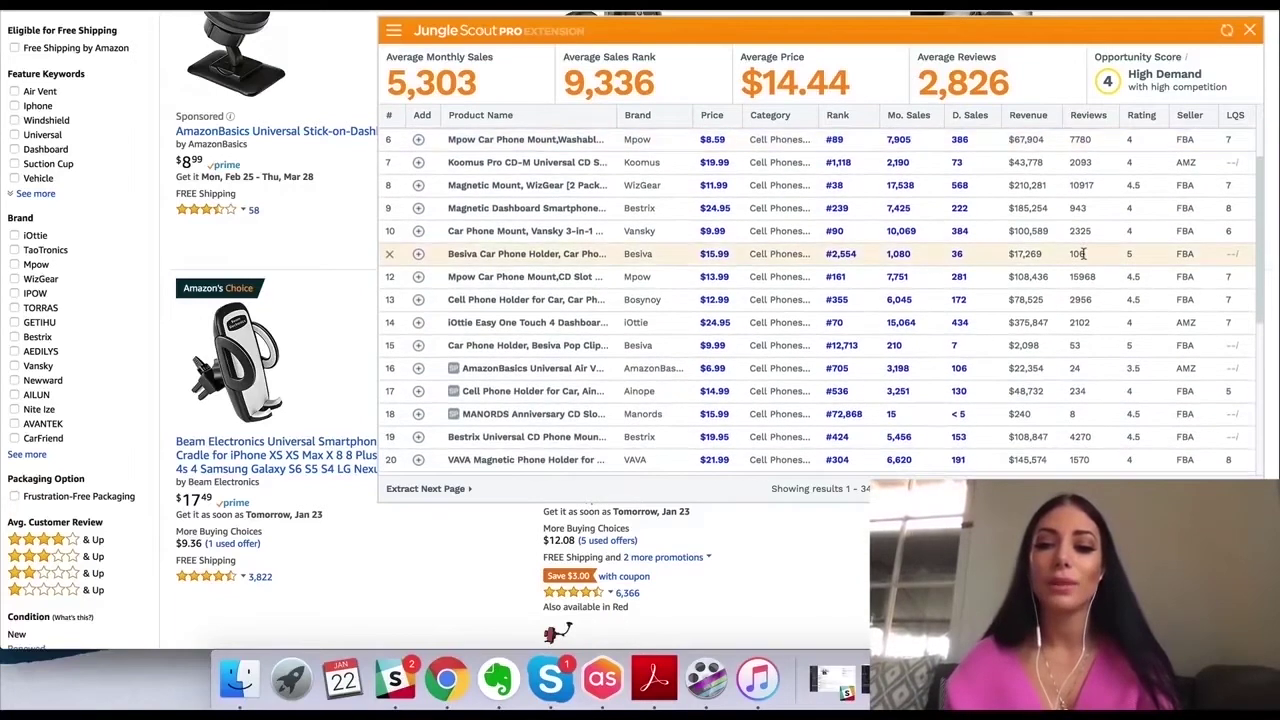
Open the $11.99 Besiva silicone dashboard phone holder listing and view its second product image
{"action": "scroll", "coordinate": [1083, 253], "scroll_direction": "up", "scroll_amount": 4}
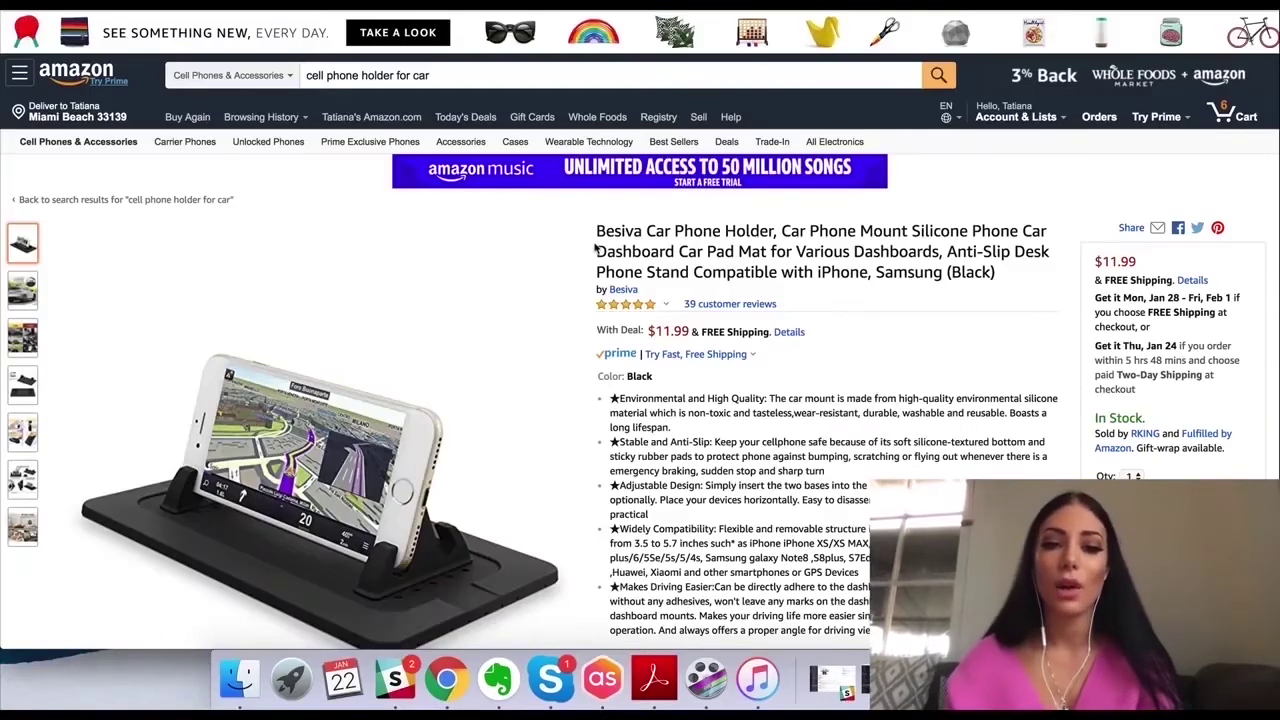
{"action": "scroll", "coordinate": [231, 308], "scroll_direction": "down", "scroll_amount": 2}
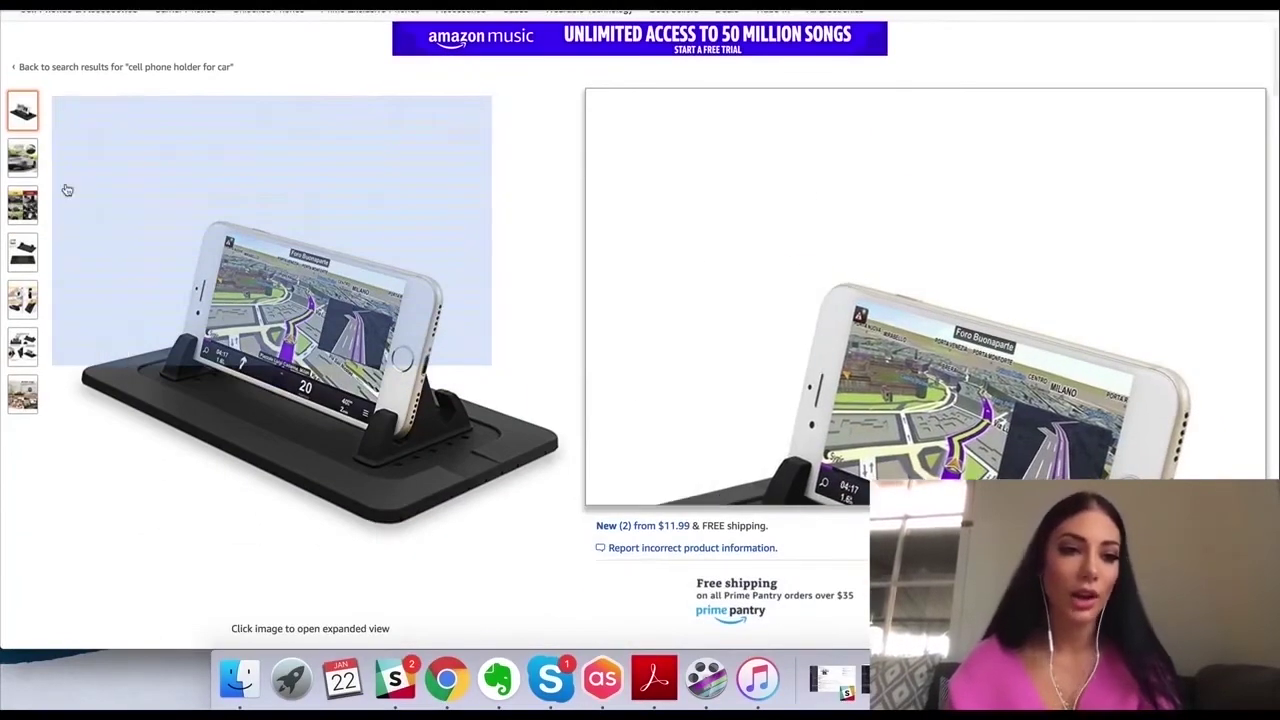
{"action": "mouse_move", "coordinate": [14, 160]}
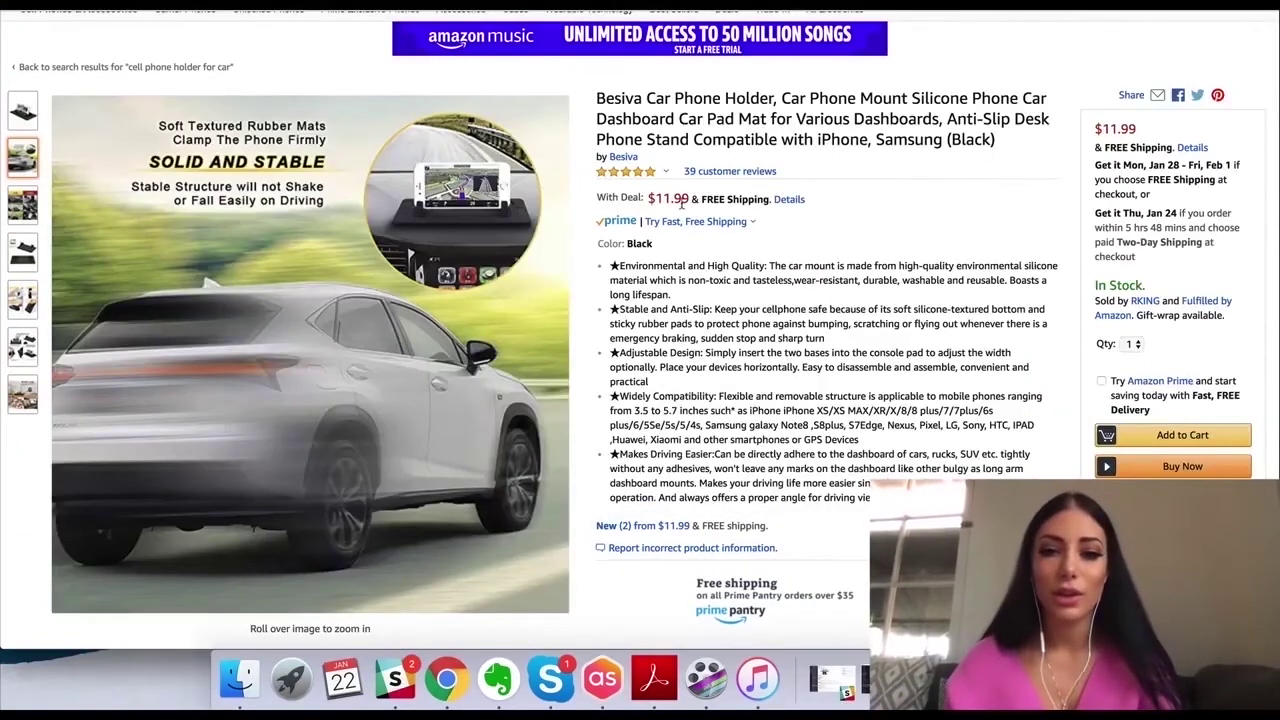
Review the Besiva listing's $11.99 price, Prime shipping details and its image comparing the product with others, and return to the Jungle Scout results
{"action": "left_click_drag", "start_coordinate": [650, 200], "coordinate": [689, 199]}
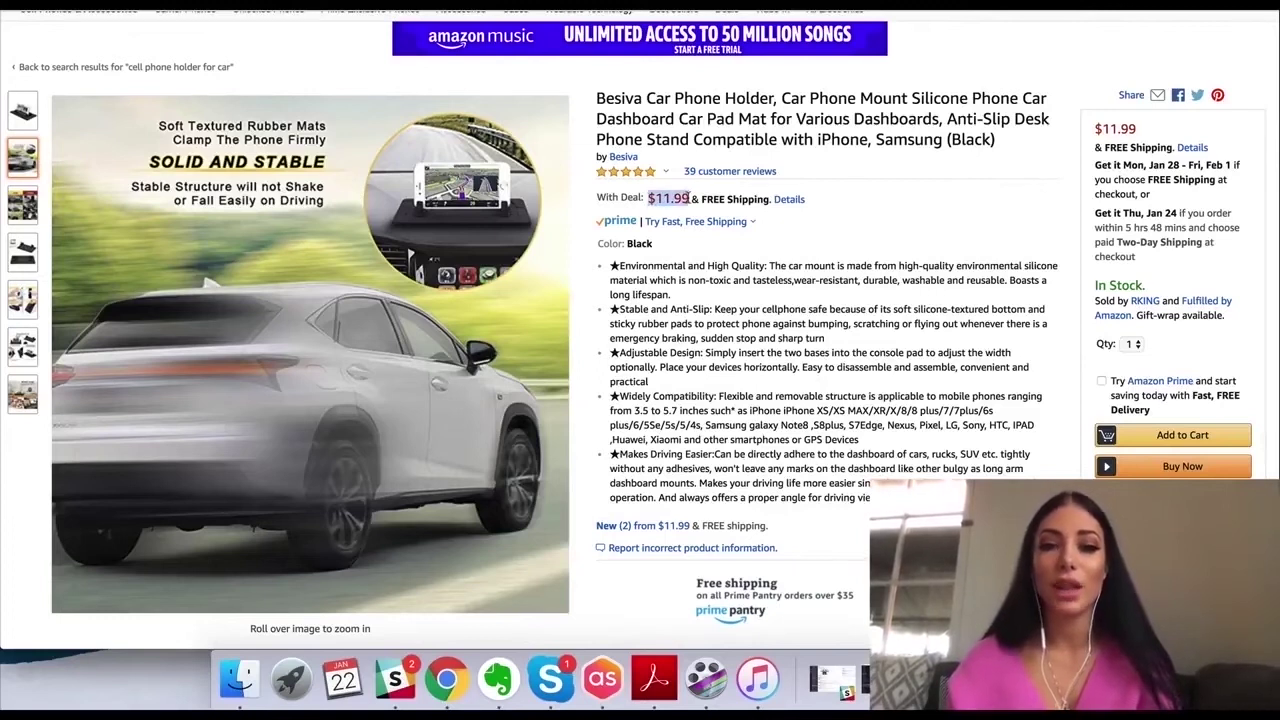
{"action": "mouse_move", "coordinate": [670, 221]}
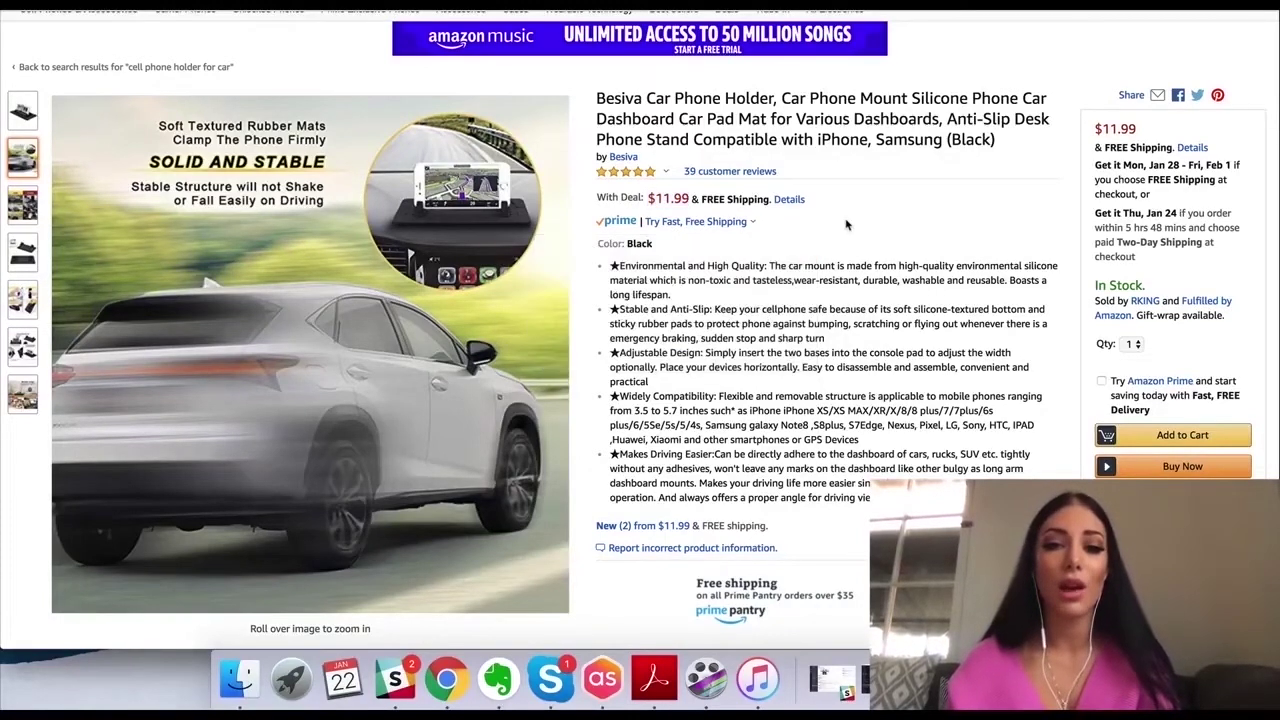
{"action": "mouse_move", "coordinate": [424, 268]}
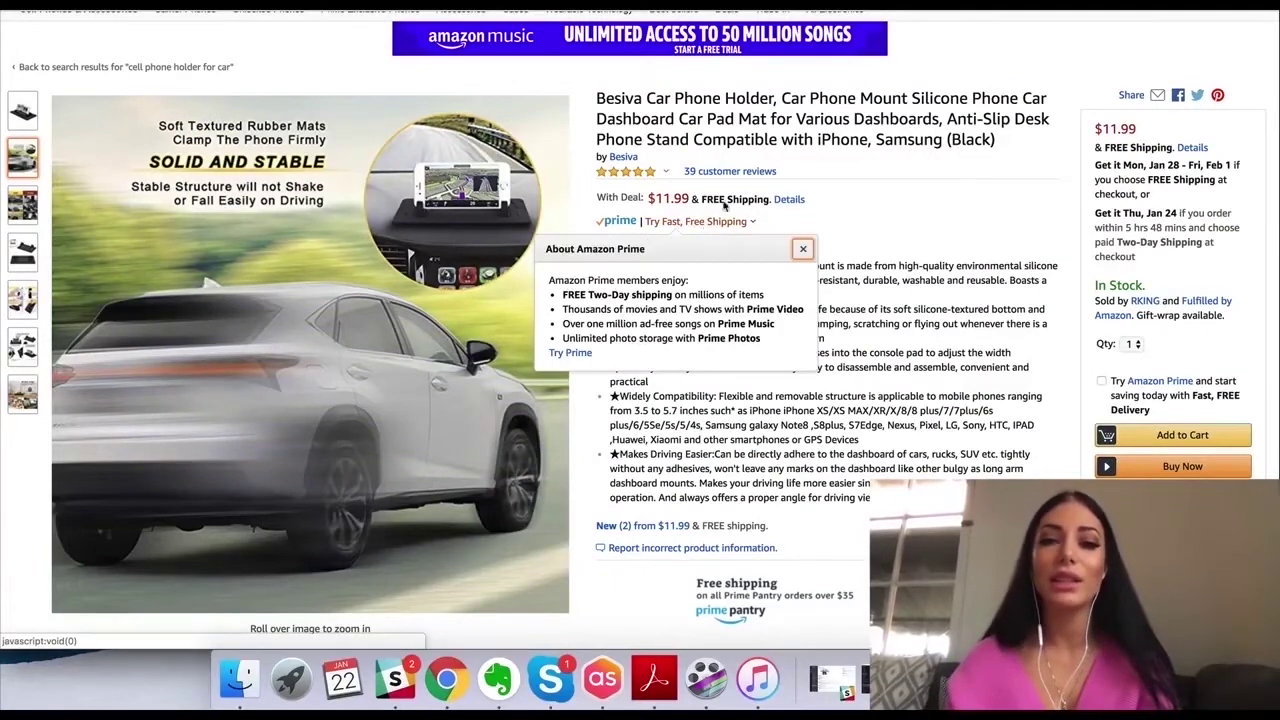
{"action": "left_click", "coordinate": [668, 210]}
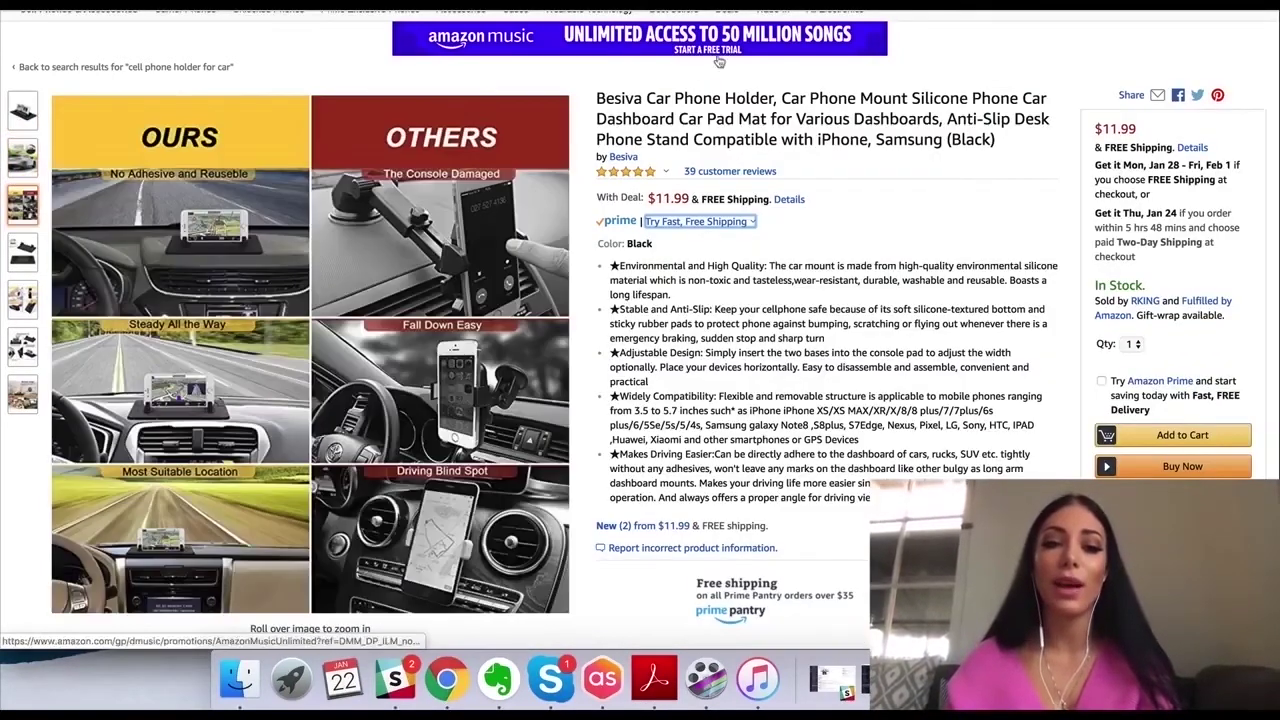
{"action": "left_click", "coordinate": [670, 245]}
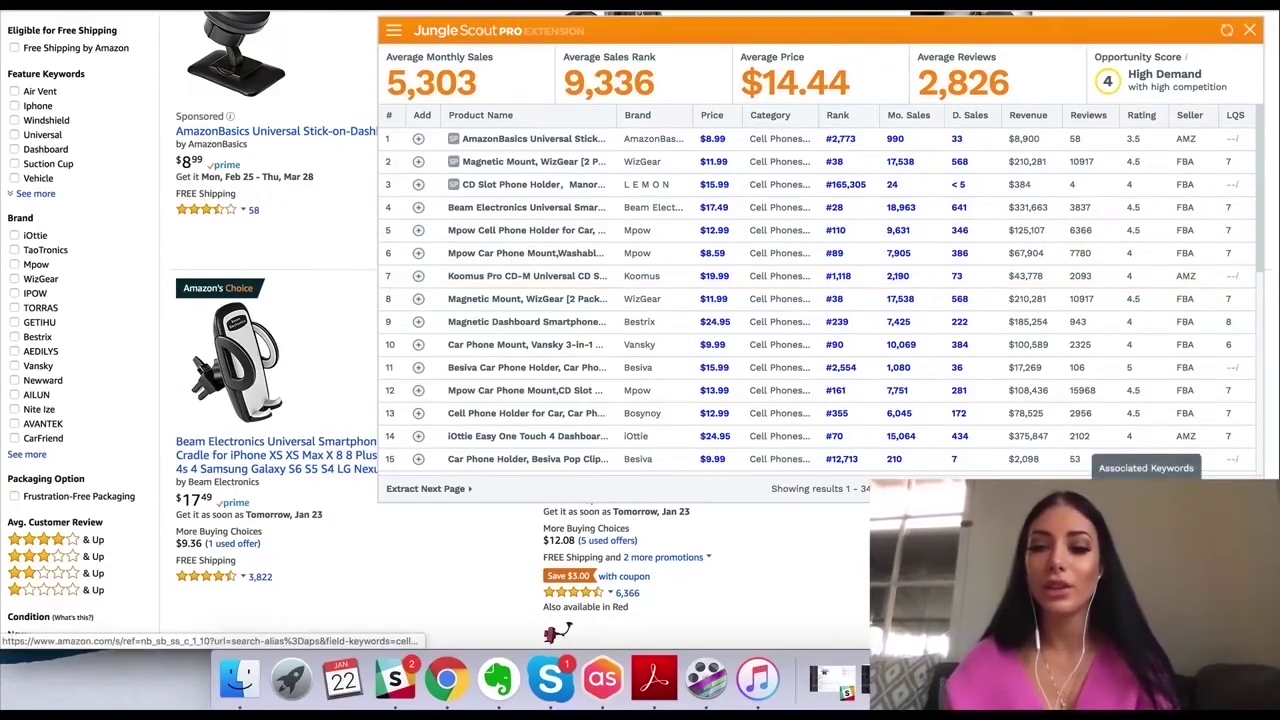
View the associated keywords word cloud for the phone holder results, examine its most frequent words, and close it
{"action": "left_click", "coordinate": [1146, 488]}
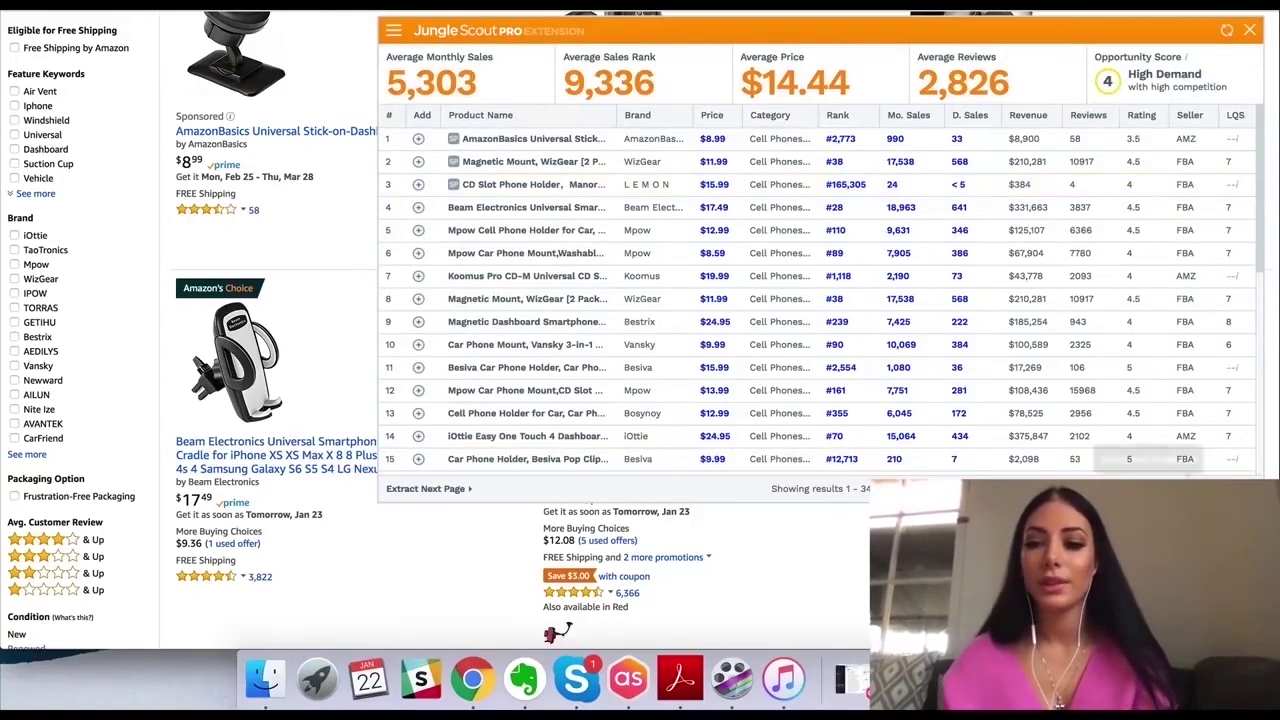
{"action": "left_click", "coordinate": [1146, 488]}
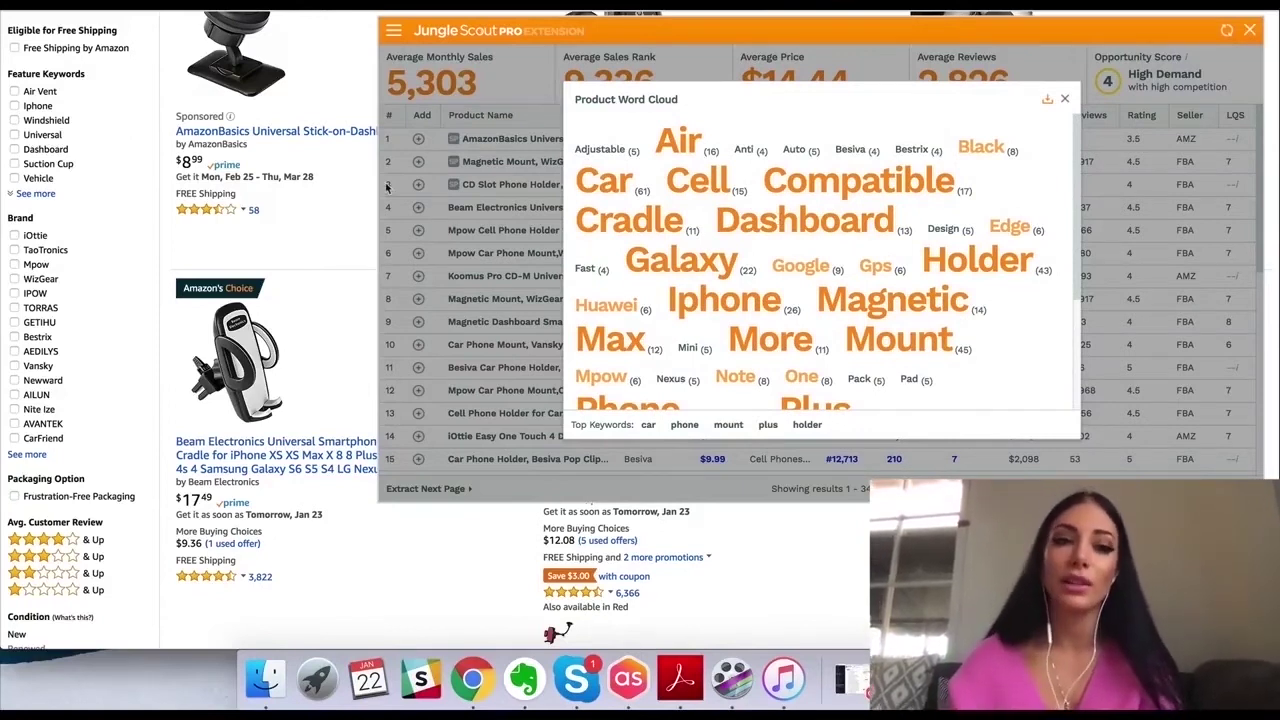
{"action": "left_click_drag", "start_coordinate": [657, 138], "coordinate": [727, 180]}
{"action": "left_click", "coordinate": [1064, 99]}
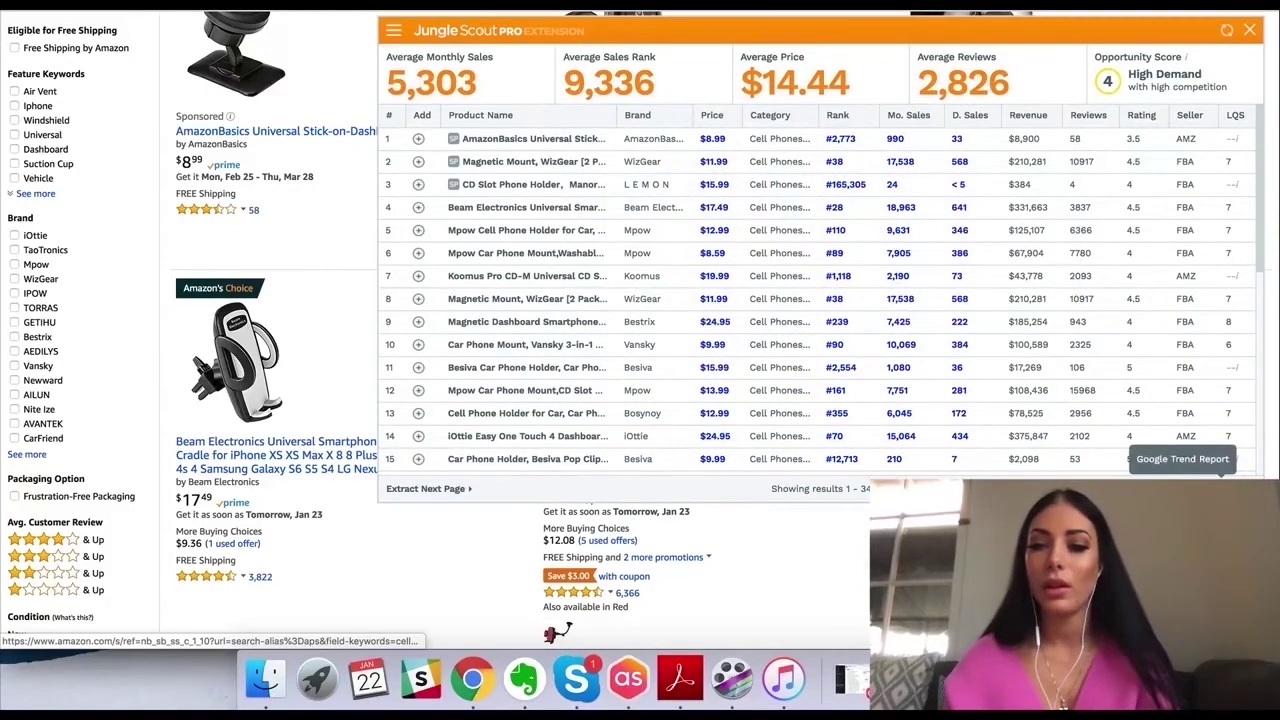
Open the Google Trends report for the search term and examine its interest over time and by region
{"action": "left_click", "coordinate": [1222, 486]}
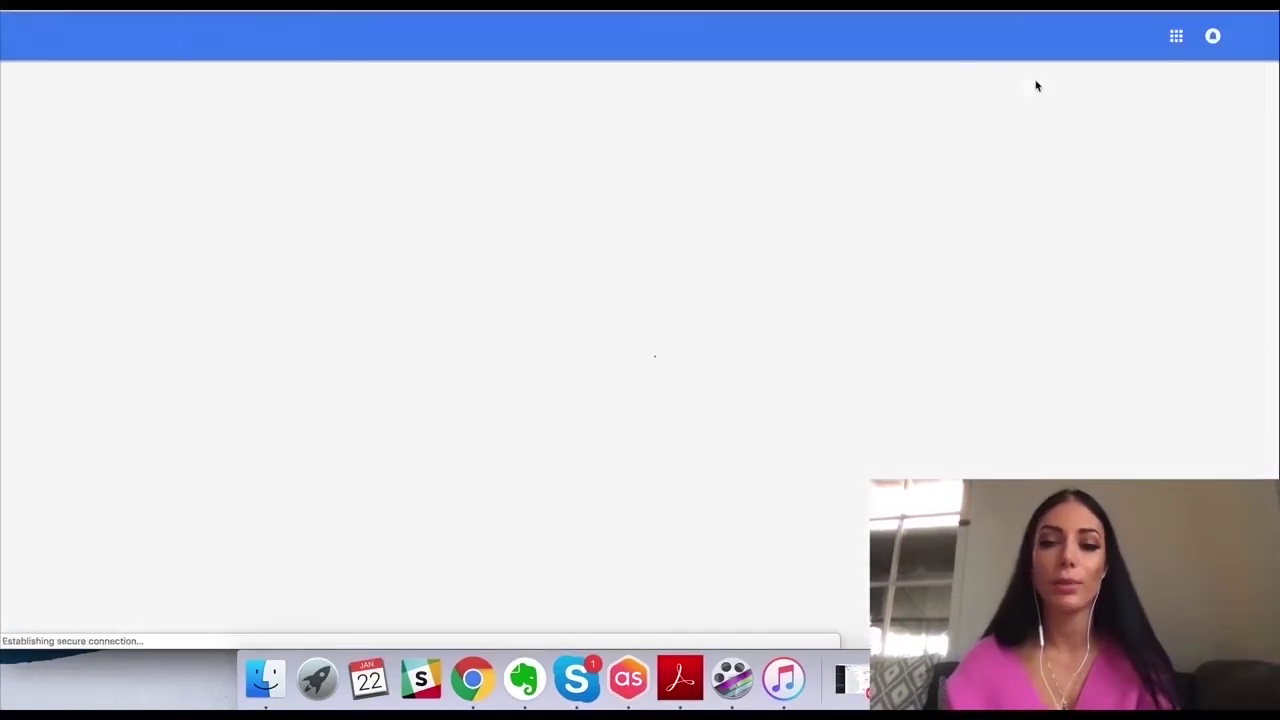
{"action": "scroll", "coordinate": [849, 291], "scroll_direction": "down", "scroll_amount": 1}
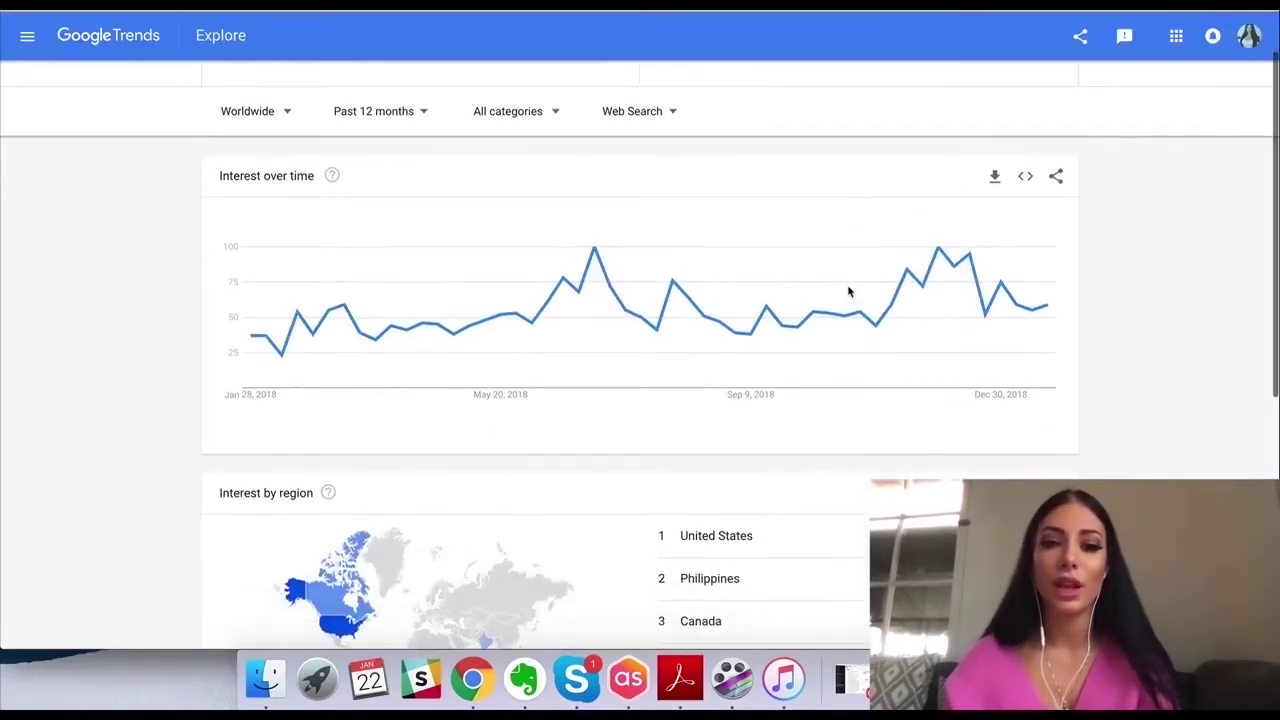
{"action": "scroll", "coordinate": [861, 243], "scroll_direction": "up", "scroll_amount": 1}
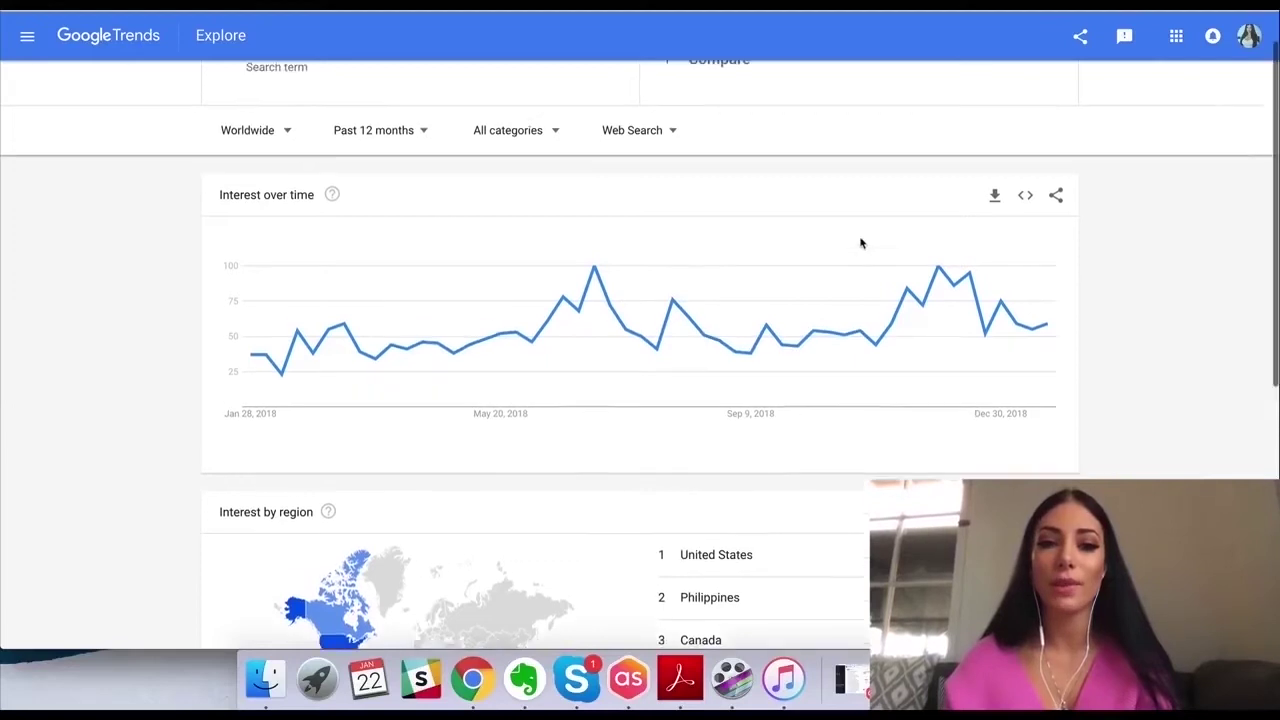
{"action": "scroll", "coordinate": [861, 243], "scroll_direction": "up", "scroll_amount": 1}
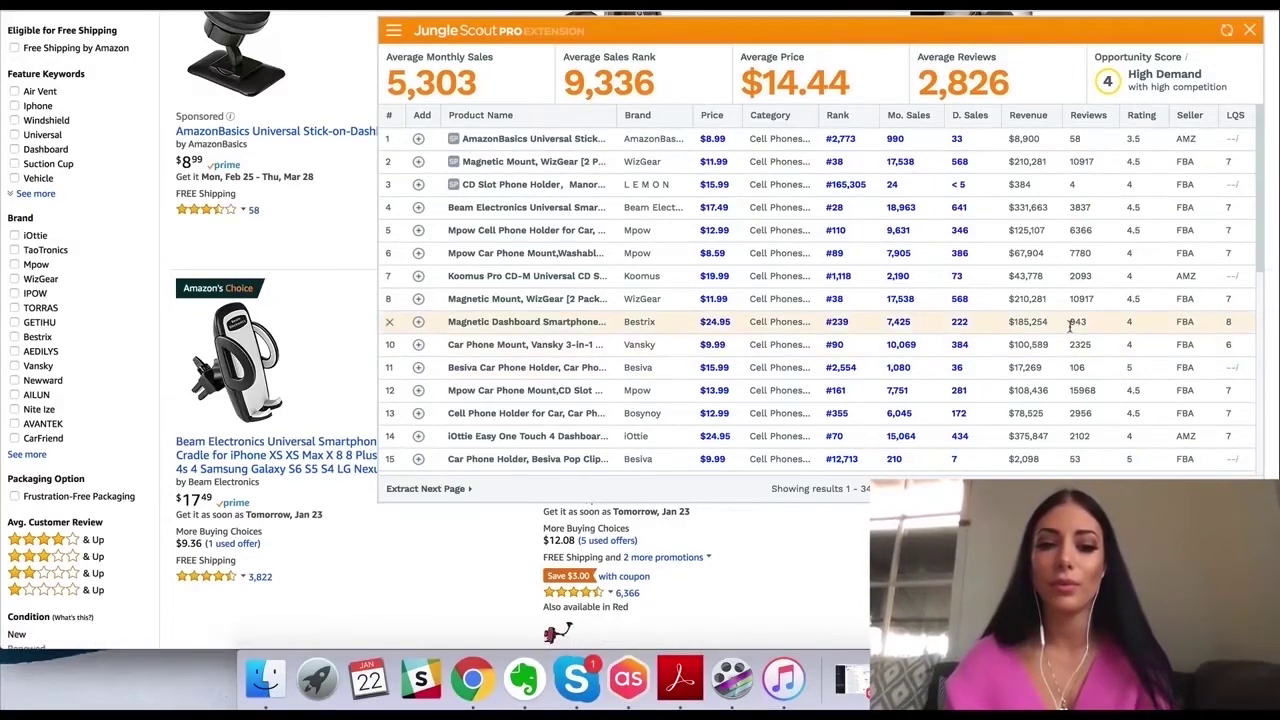
Switch to the Jungle Scout web app's Product Database and select the Health & Household and Toys & Games categories
{"action": "left_click", "coordinate": [428, 488]}
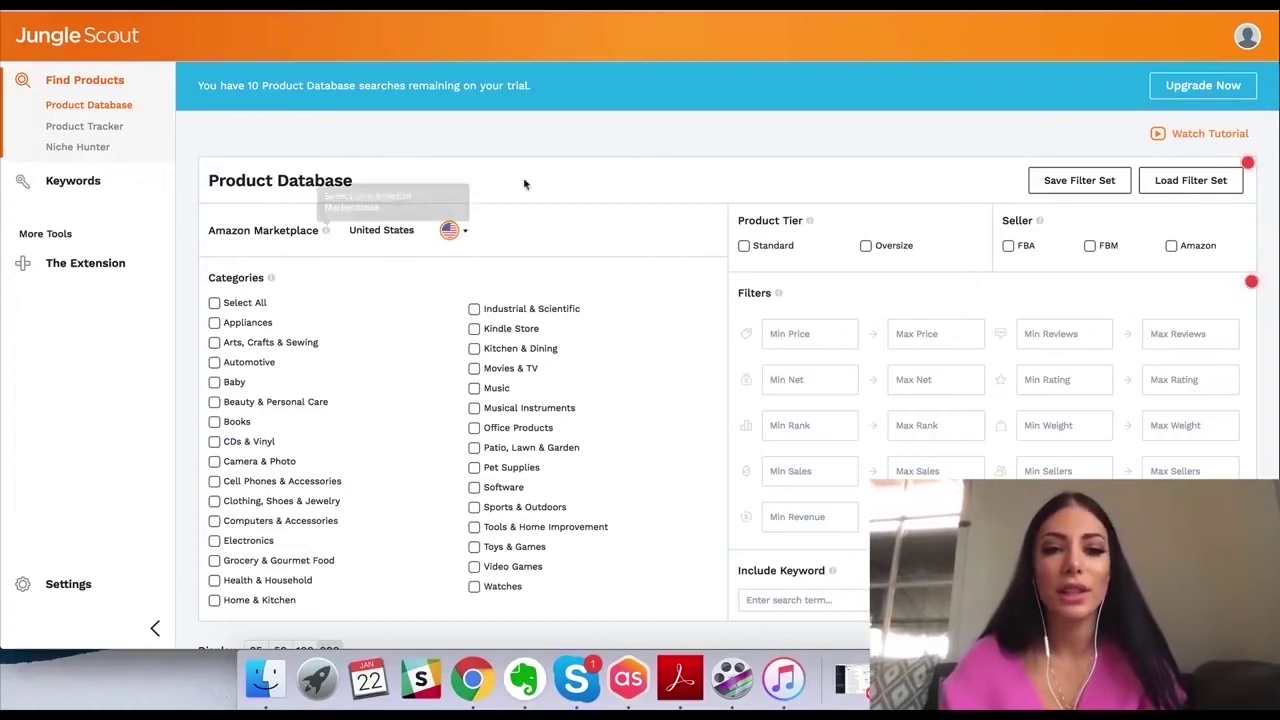
{"action": "scroll", "coordinate": [577, 176], "scroll_direction": "down", "scroll_amount": 1}
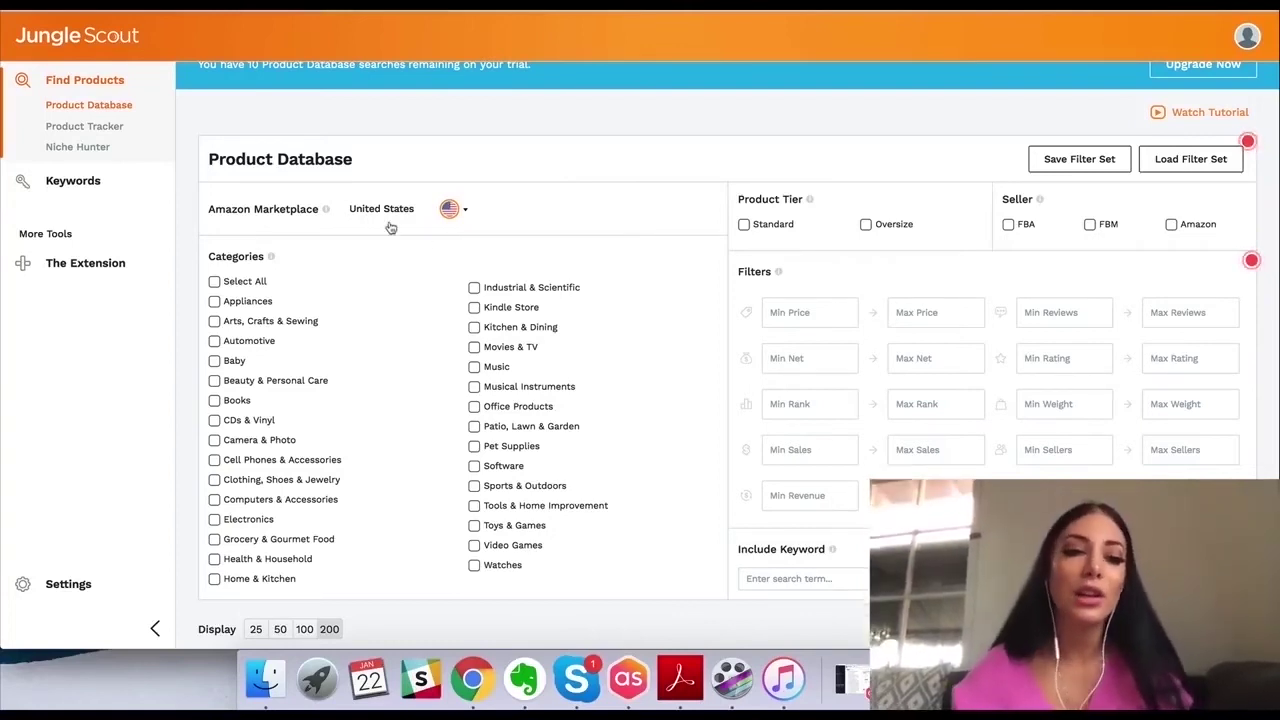
{"action": "scroll", "coordinate": [379, 255], "scroll_direction": "down", "scroll_amount": 1}
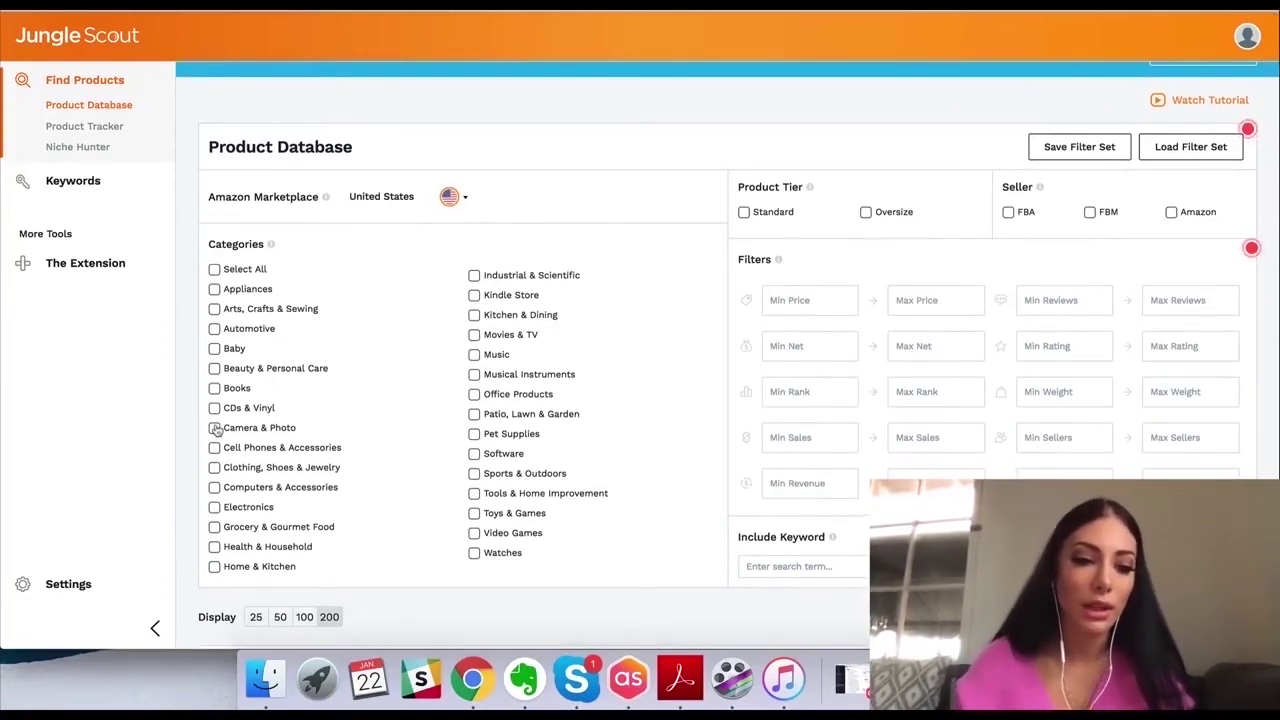
{"action": "left_click", "coordinate": [214, 547]}
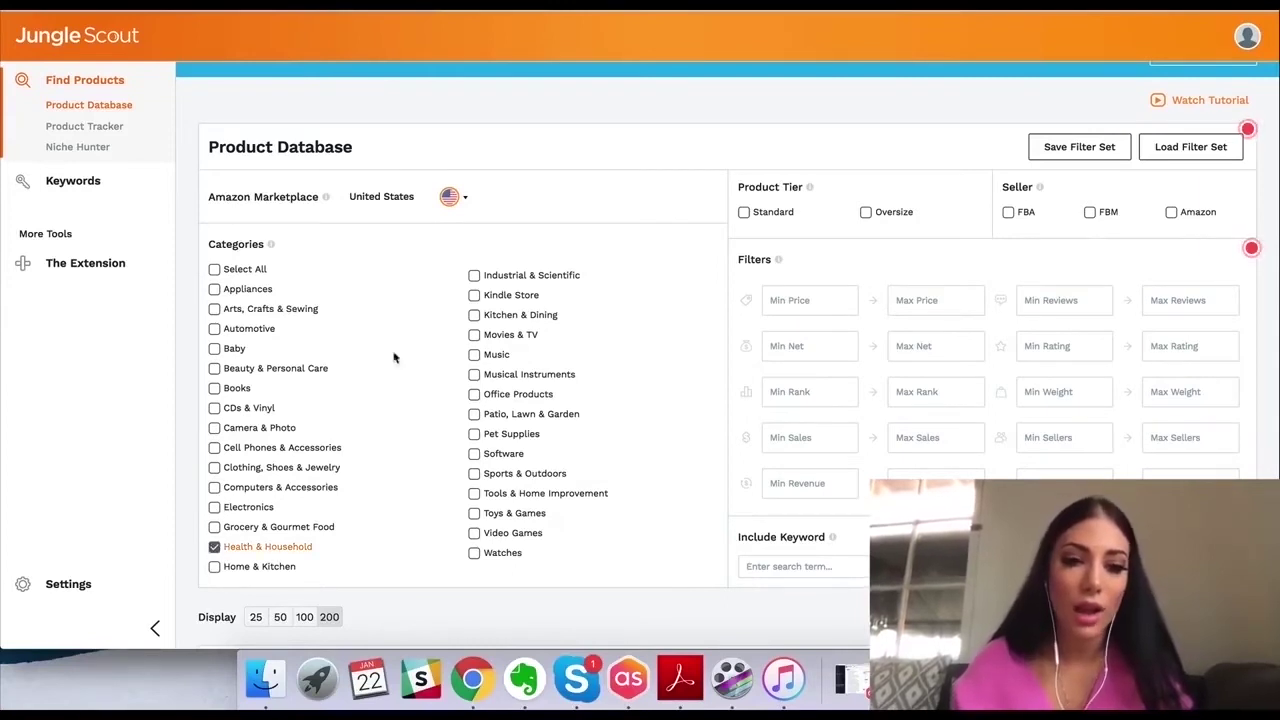
{"action": "left_click", "coordinate": [474, 513]}
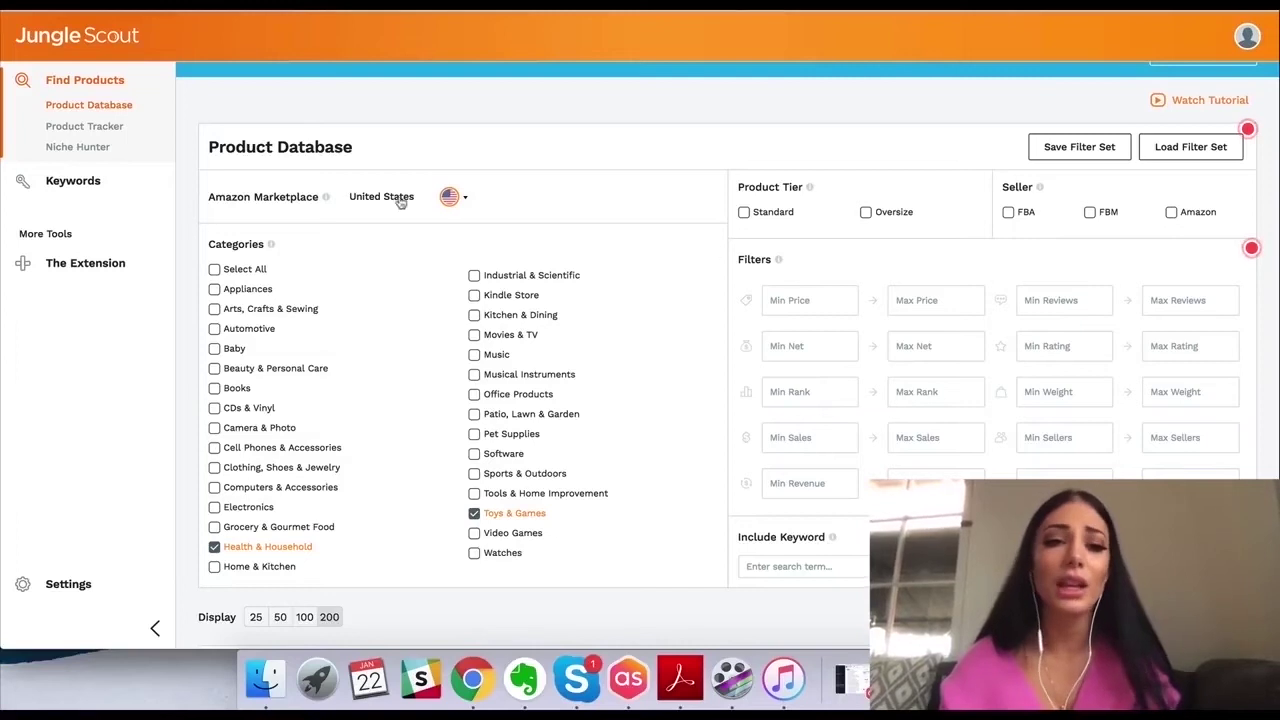
Check the available Amazon marketplaces, keeping United States, and restrict the search to Standard-tier products from FBA sellers
{"action": "left_click", "coordinate": [466, 200]}
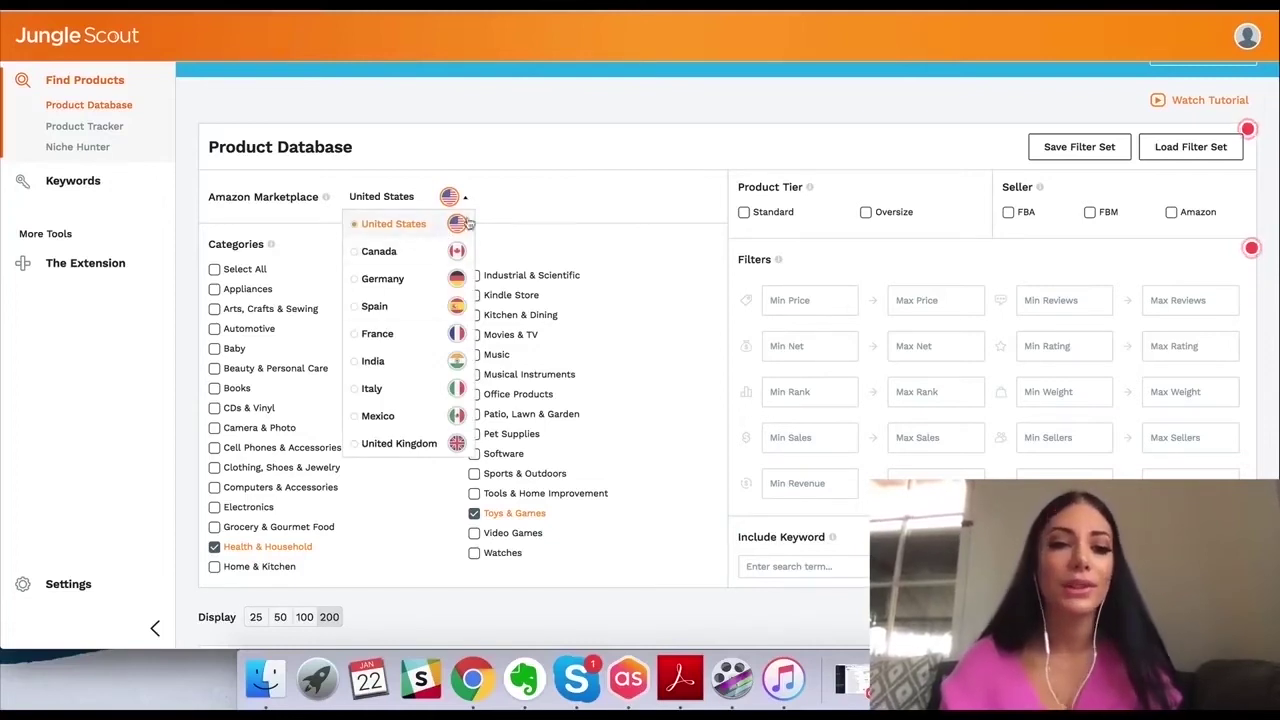
{"action": "left_click", "coordinate": [557, 185]}
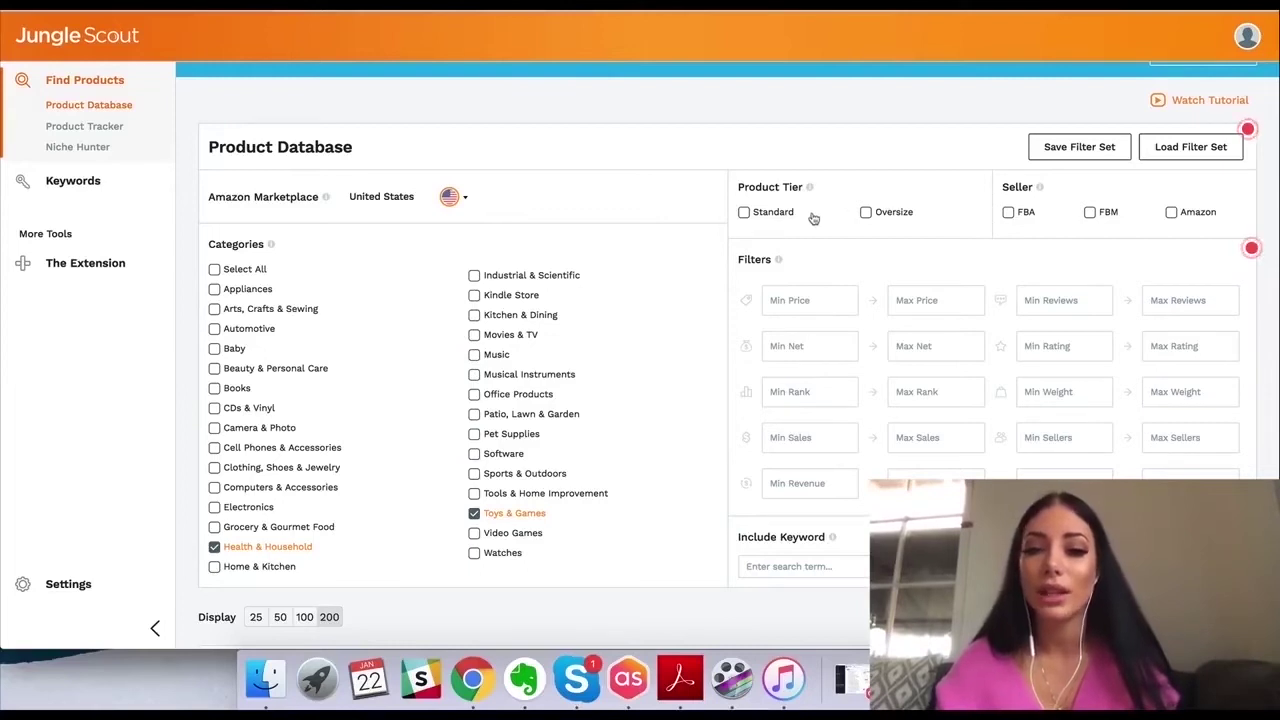
{"action": "left_click", "coordinate": [744, 214]}
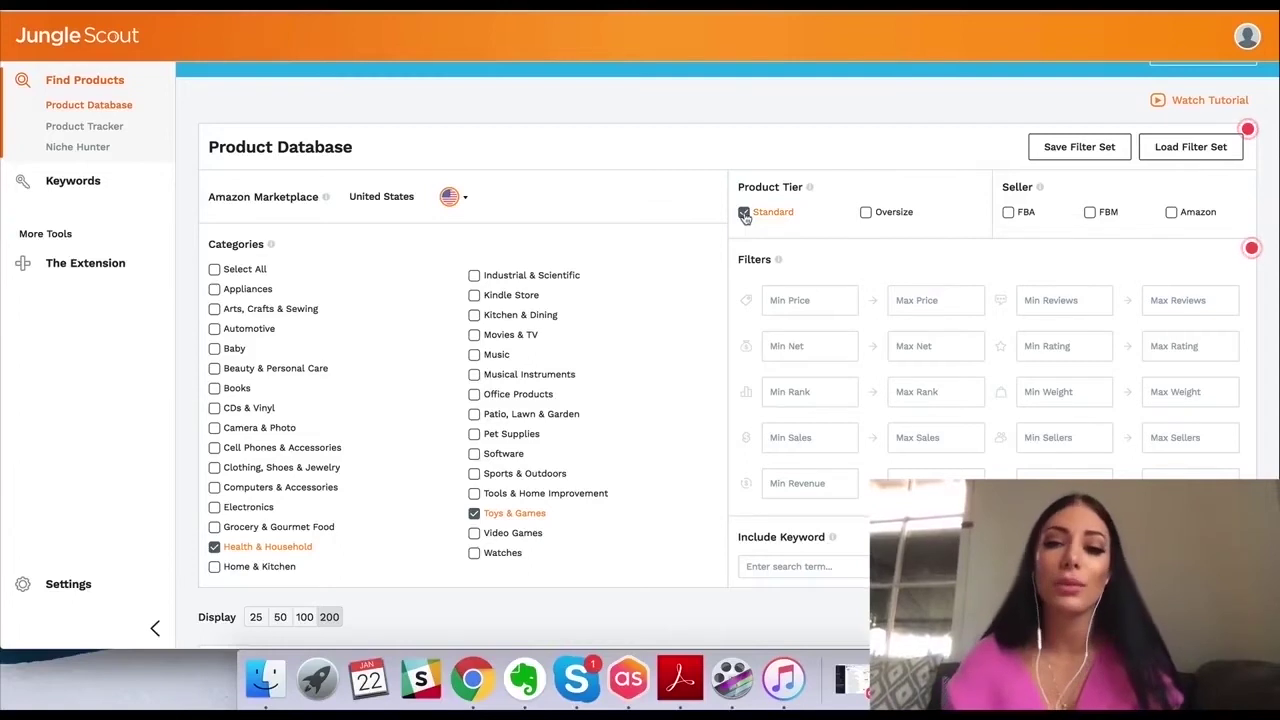
{"action": "left_click", "coordinate": [1008, 214]}
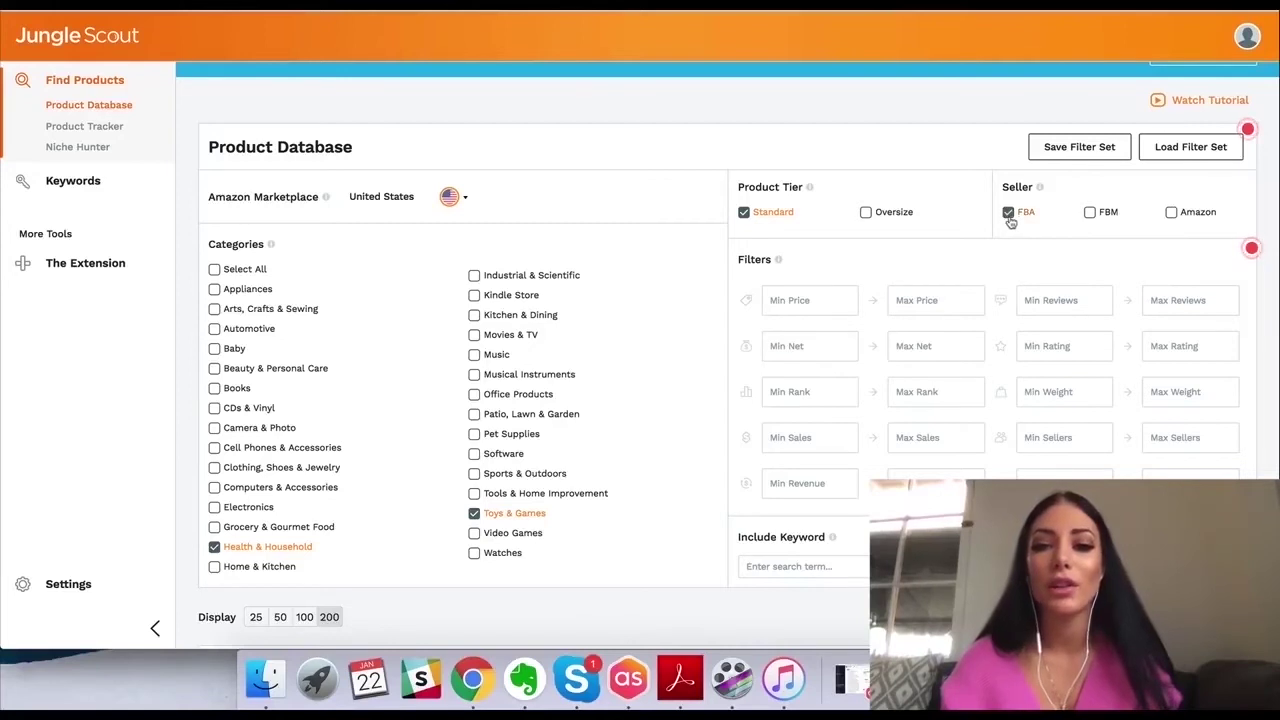
Filter the product search to prices from 19 to 60 and a maximum of 300 reviews
{"action": "scroll", "coordinate": [826, 259], "scroll_direction": "down", "scroll_amount": 1}
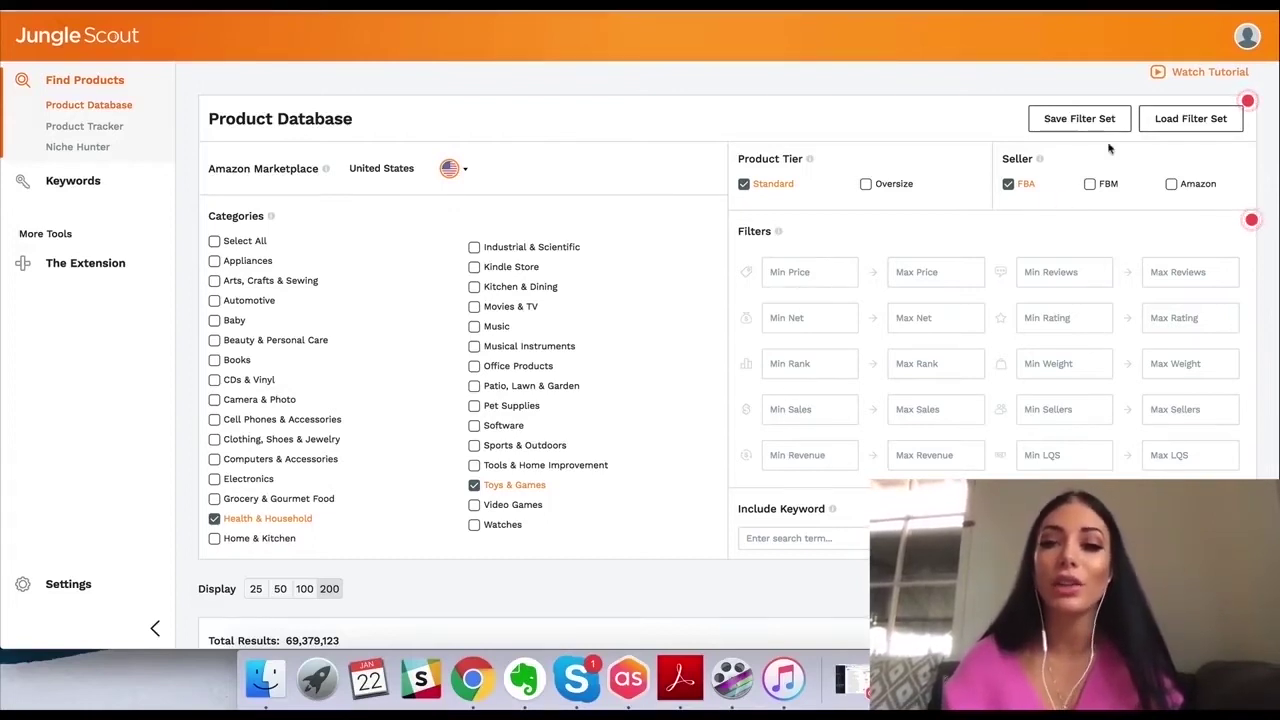
{"action": "left_click", "coordinate": [798, 266]}
{"action": "type", "text": "19"}
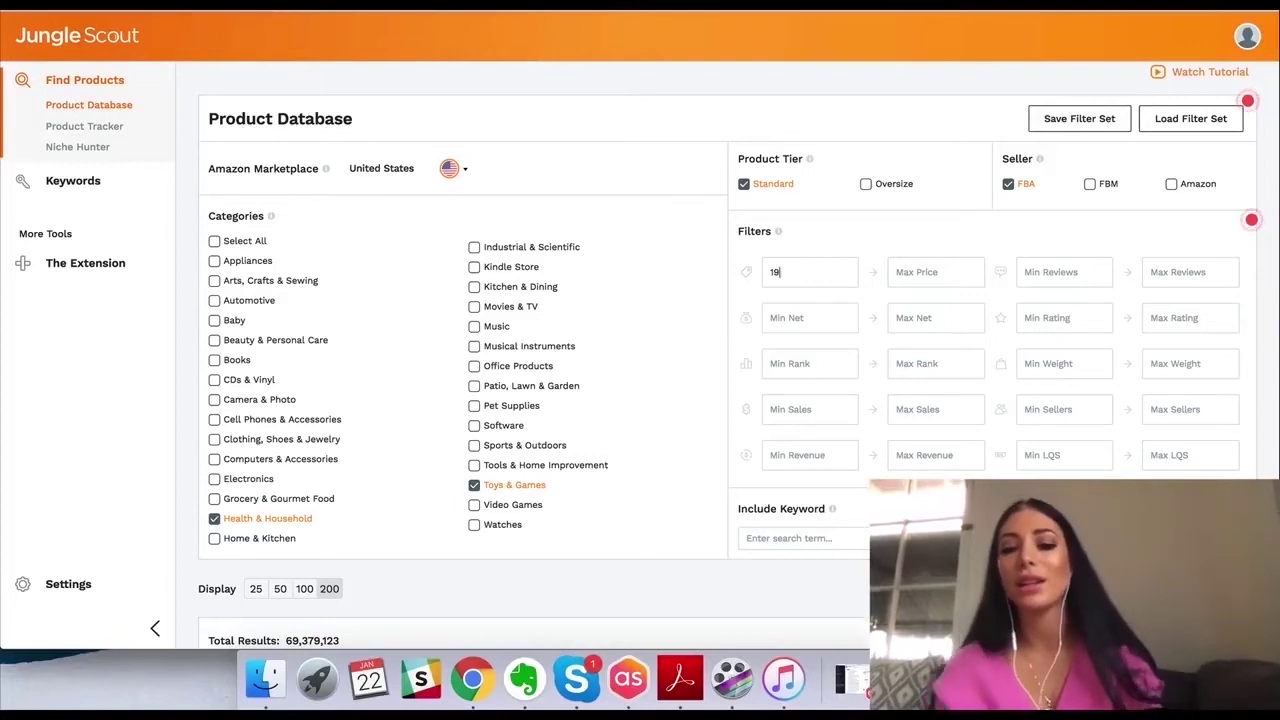
{"action": "left_click", "coordinate": [948, 279]}
{"action": "type", "text": "60"}
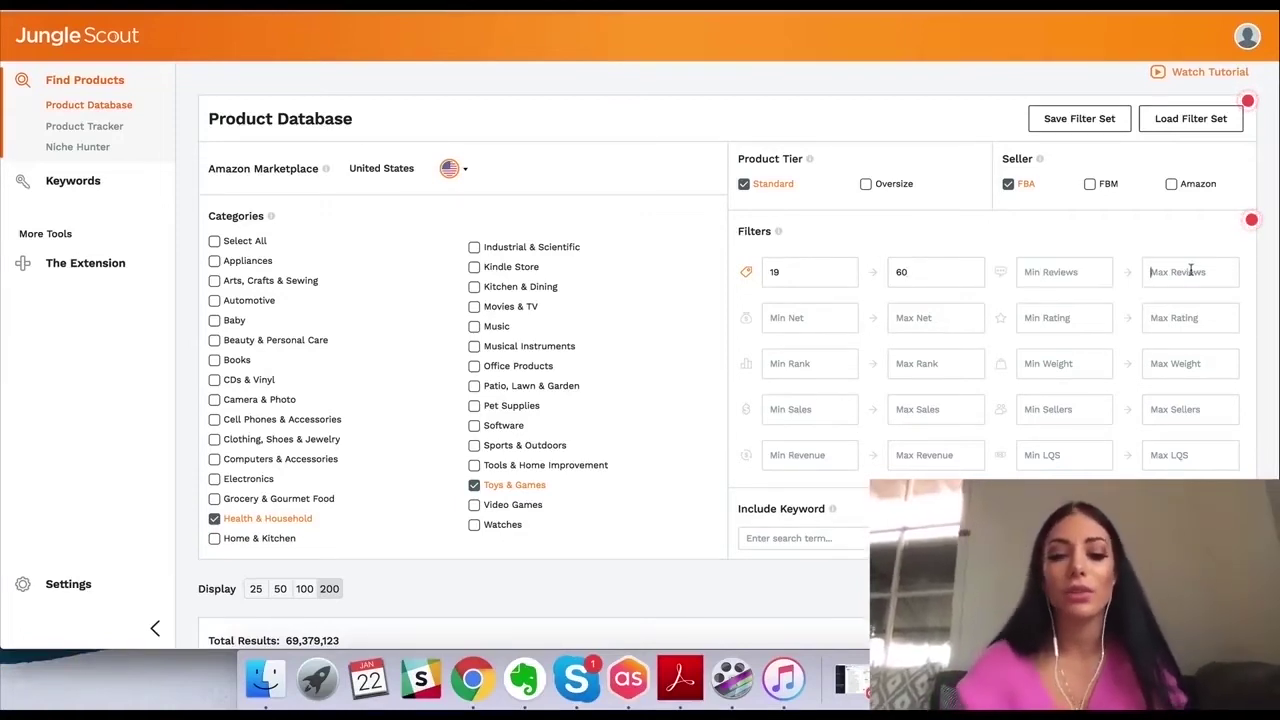
{"action": "type", "text": "300"}
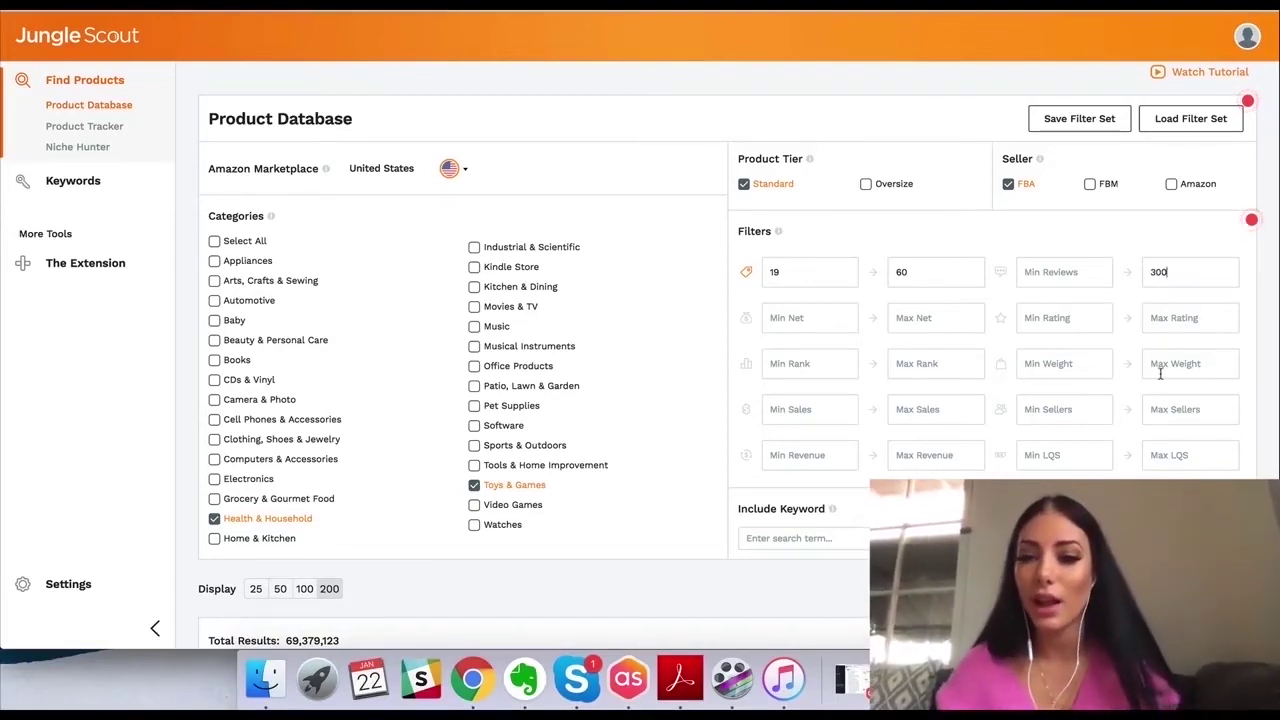
Set the maximum product weight to 1.5 and run the Product Database search
{"action": "scroll", "coordinate": [1160, 373], "scroll_direction": "down", "scroll_amount": 1}
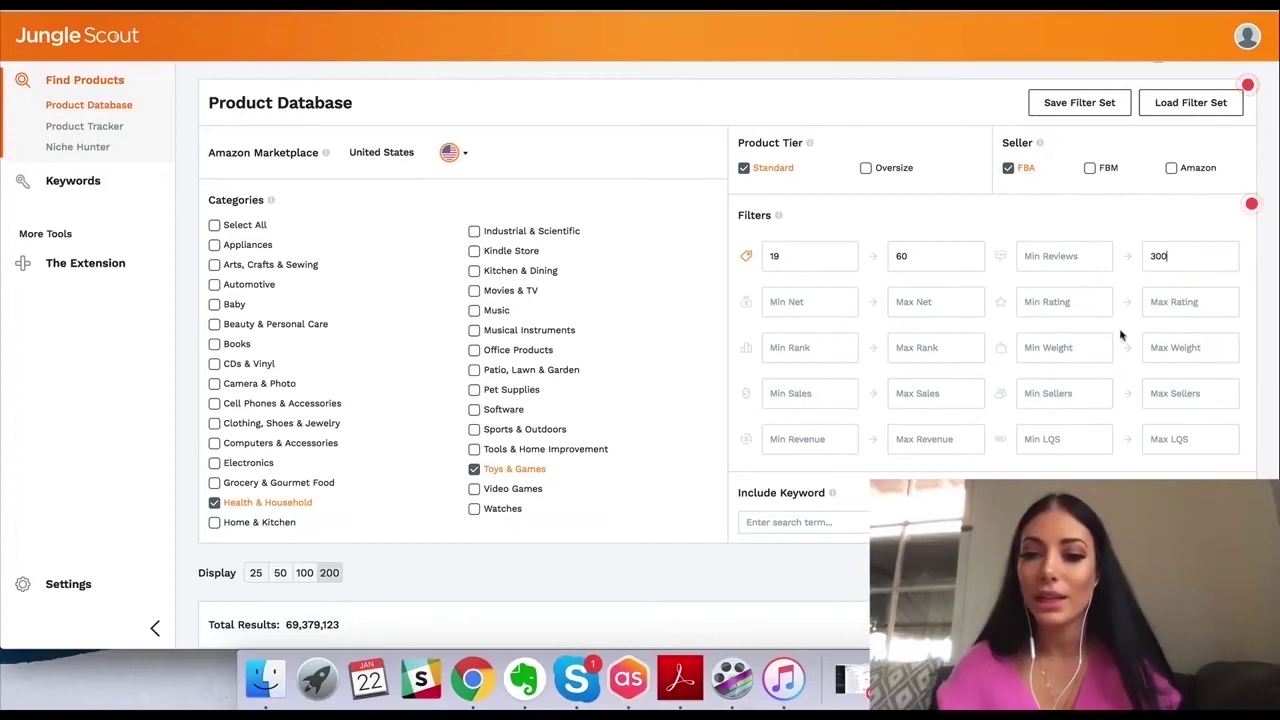
{"action": "left_click", "coordinate": [1180, 358]}
{"action": "type", "text": "1.5"}
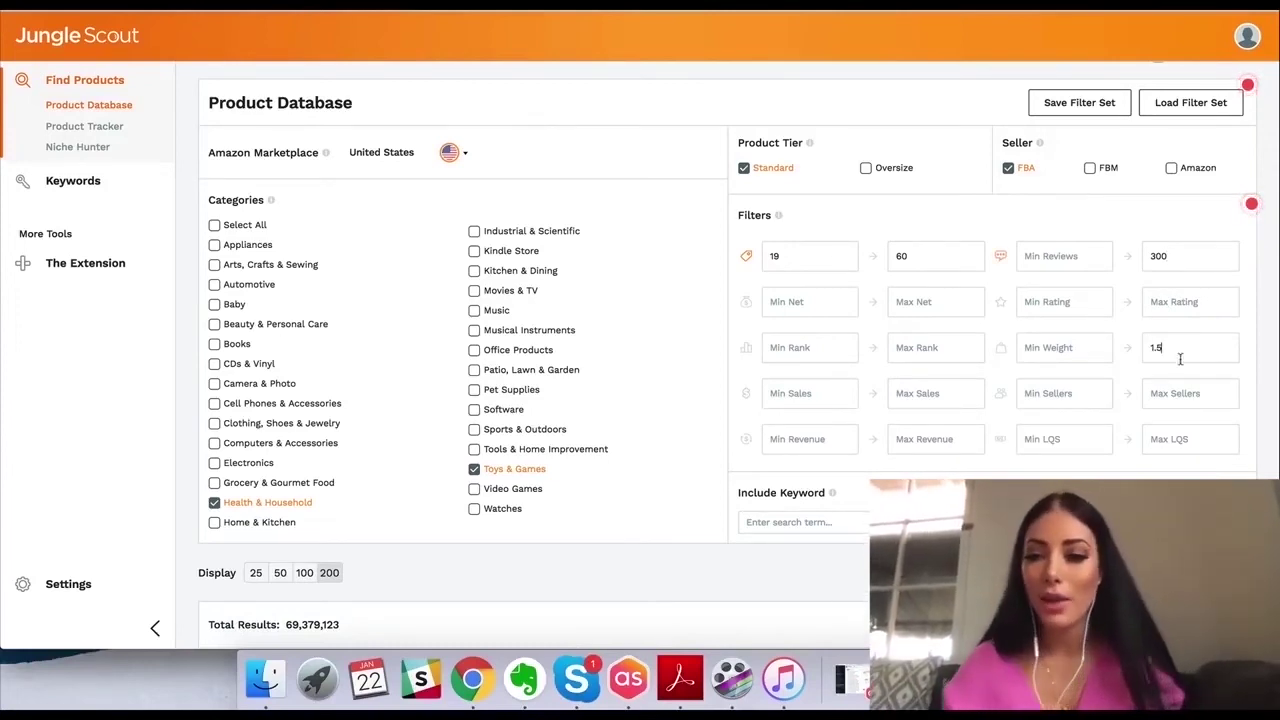
{"action": "scroll", "coordinate": [1172, 400], "scroll_direction": "down", "scroll_amount": 1}
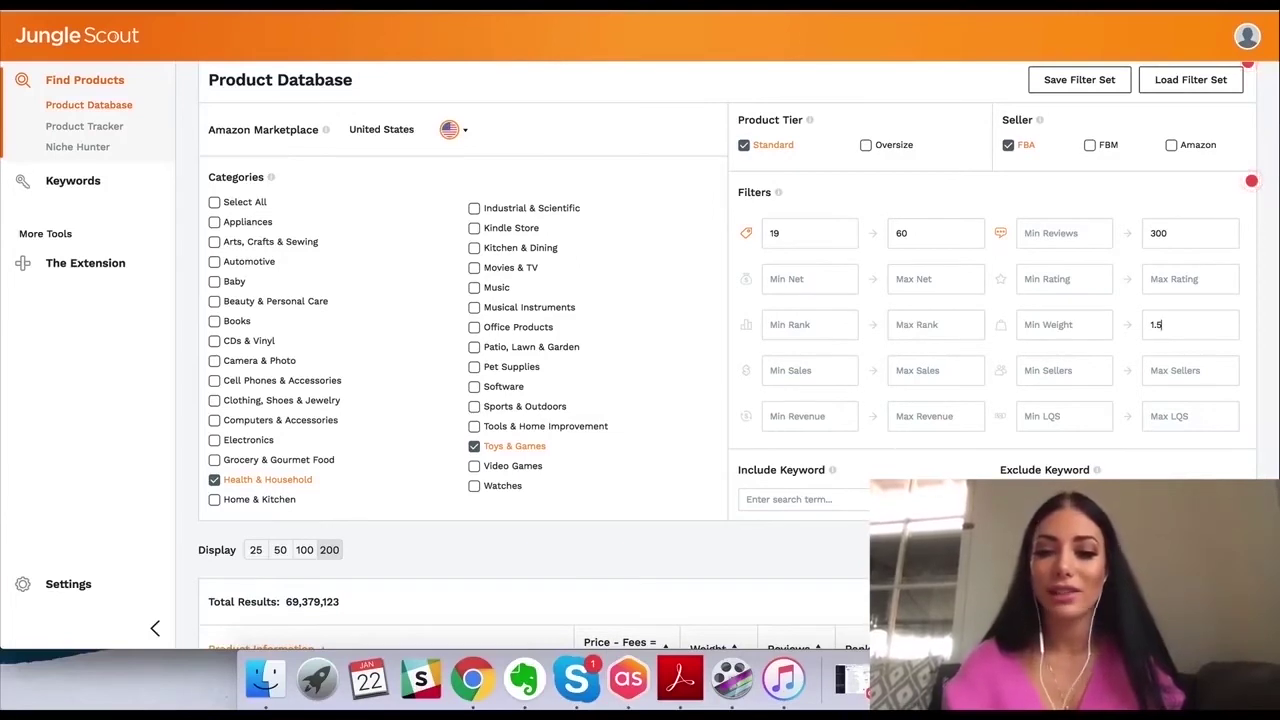
{"action": "scroll", "coordinate": [1105, 468], "scroll_direction": "down", "scroll_amount": 3}
{"action": "left_click", "coordinate": [1215, 418]}
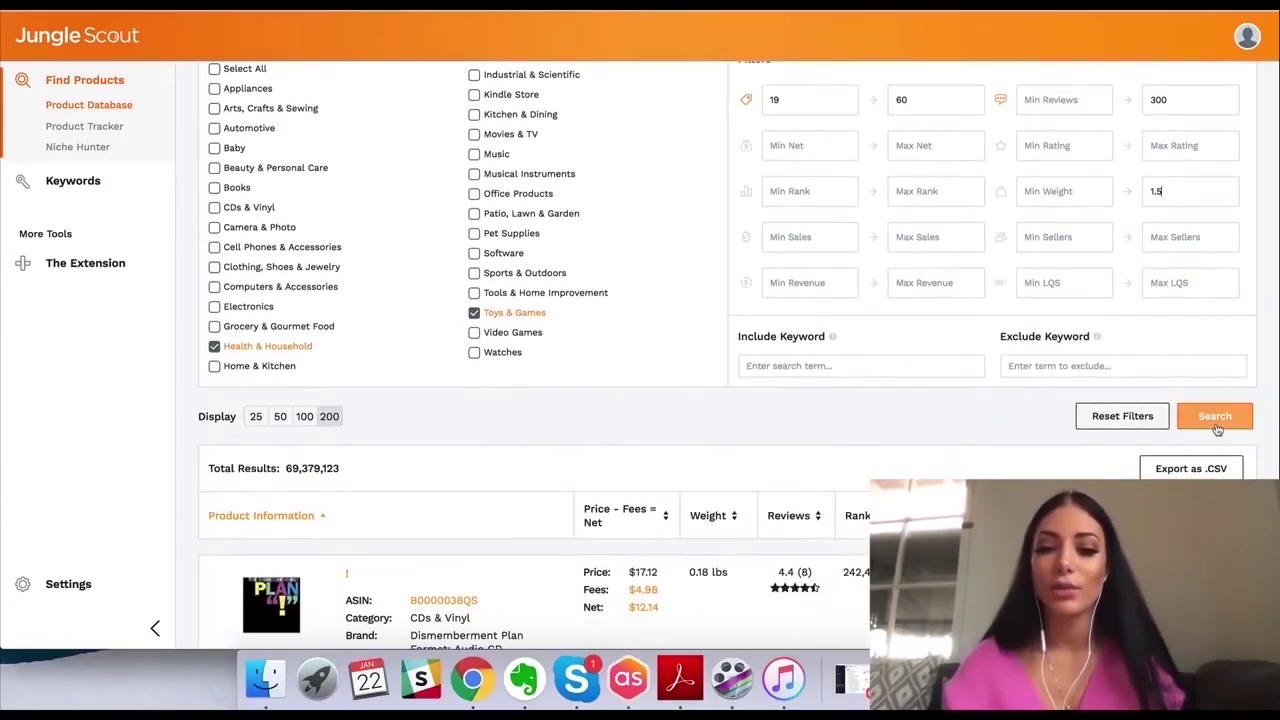
Examine the first search result's net price, view its FBA profit calculator breakdown, and close the calculator
{"action": "scroll", "coordinate": [925, 363], "scroll_direction": "up", "scroll_amount": 3}
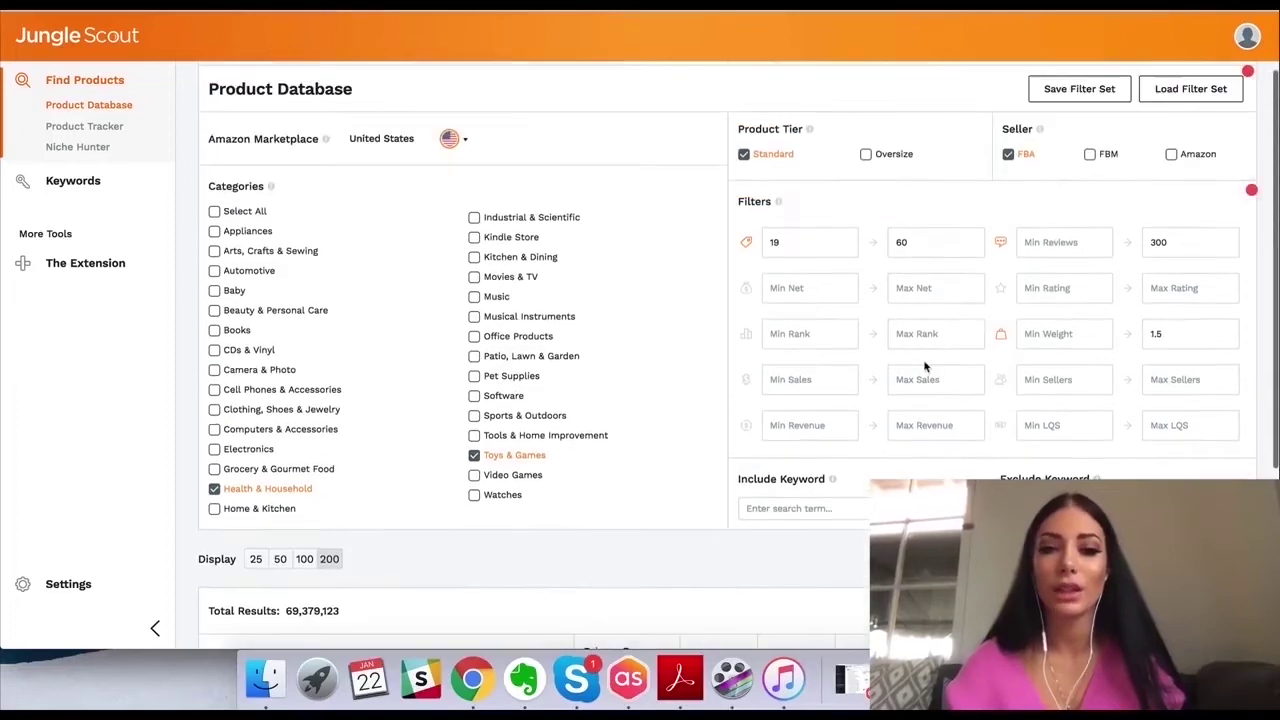
{"action": "scroll", "coordinate": [925, 367], "scroll_direction": "down", "scroll_amount": 6}
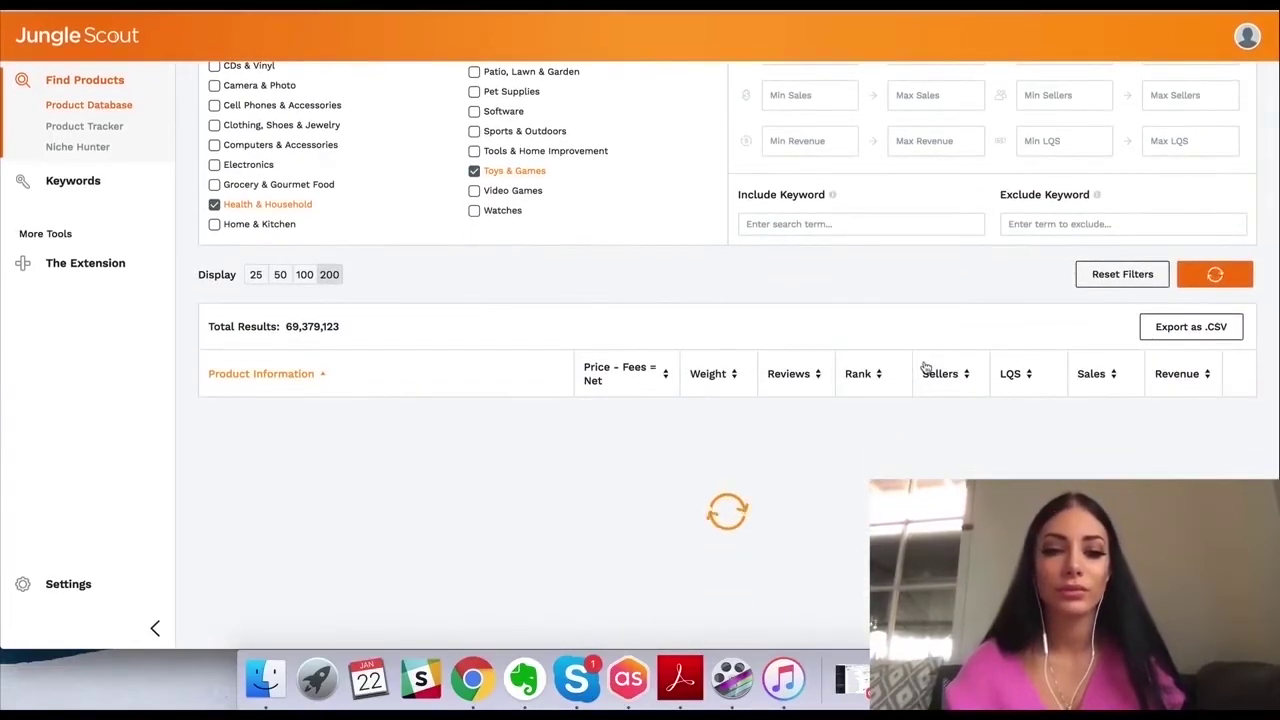
{"action": "scroll", "coordinate": [925, 367], "scroll_direction": "up", "scroll_amount": 3}
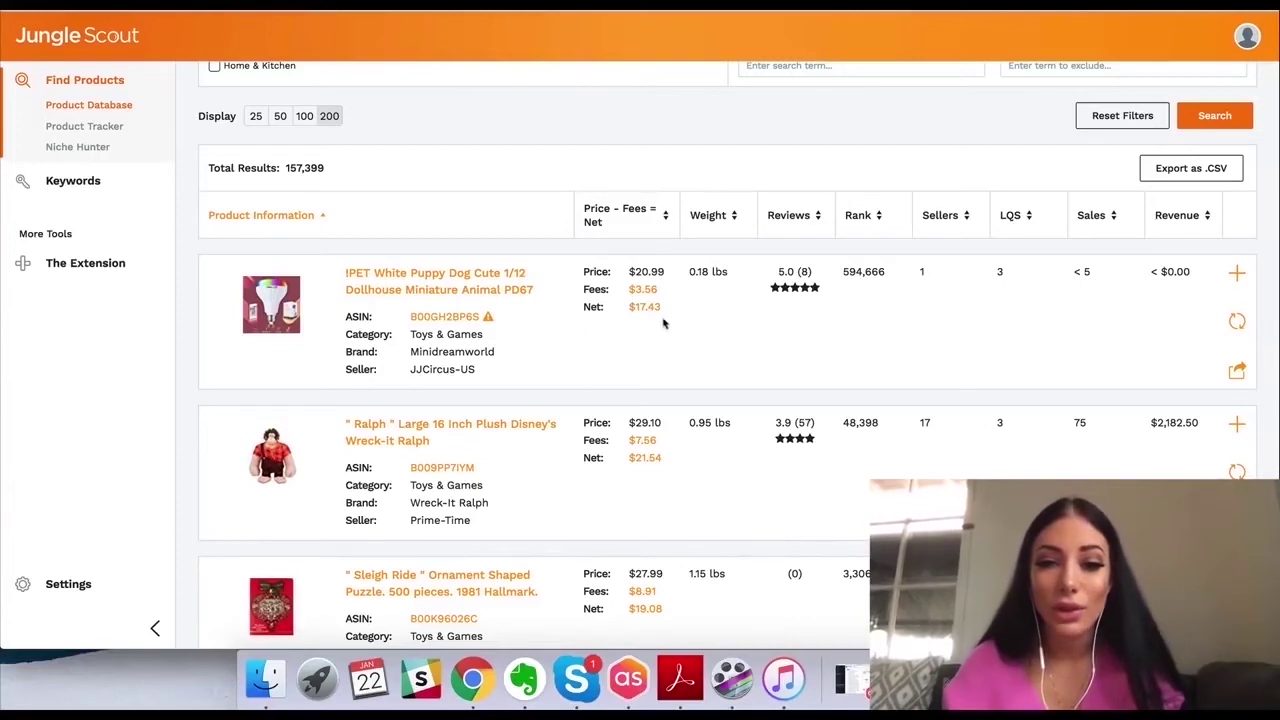
{"action": "left_click_drag", "start_coordinate": [664, 308], "coordinate": [636, 308]}
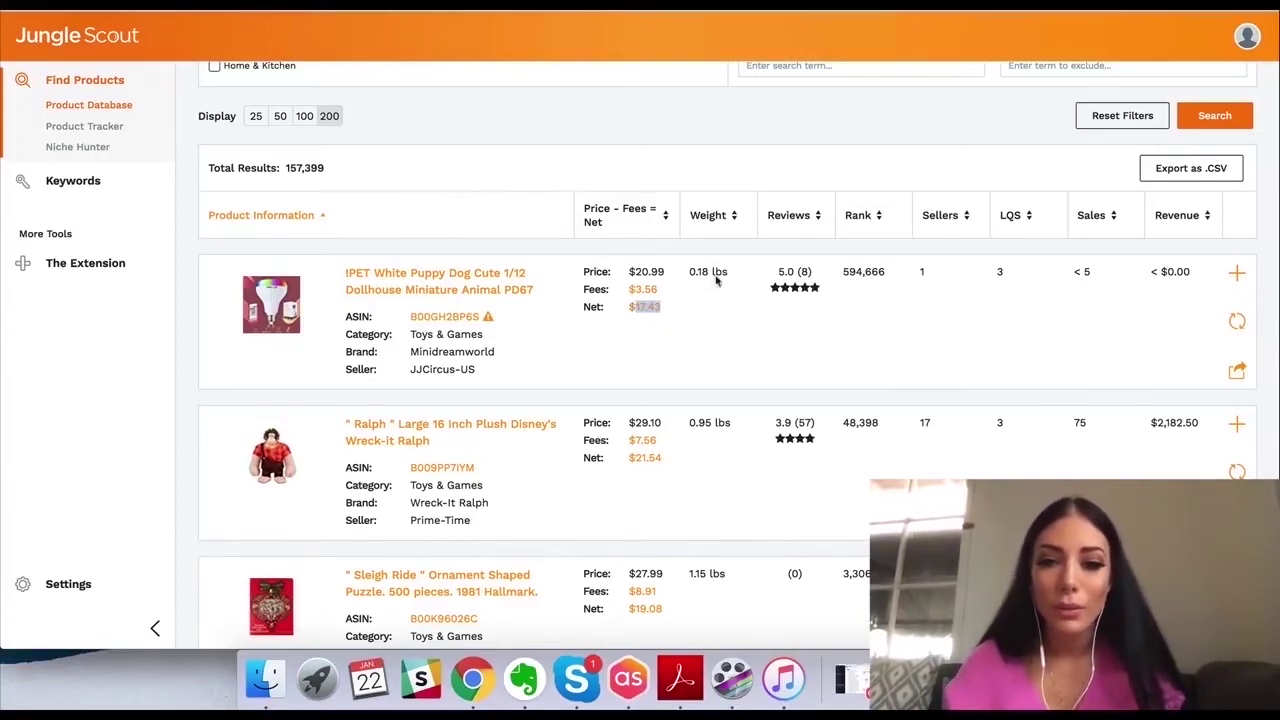
{"action": "left_click", "coordinate": [711, 284]}
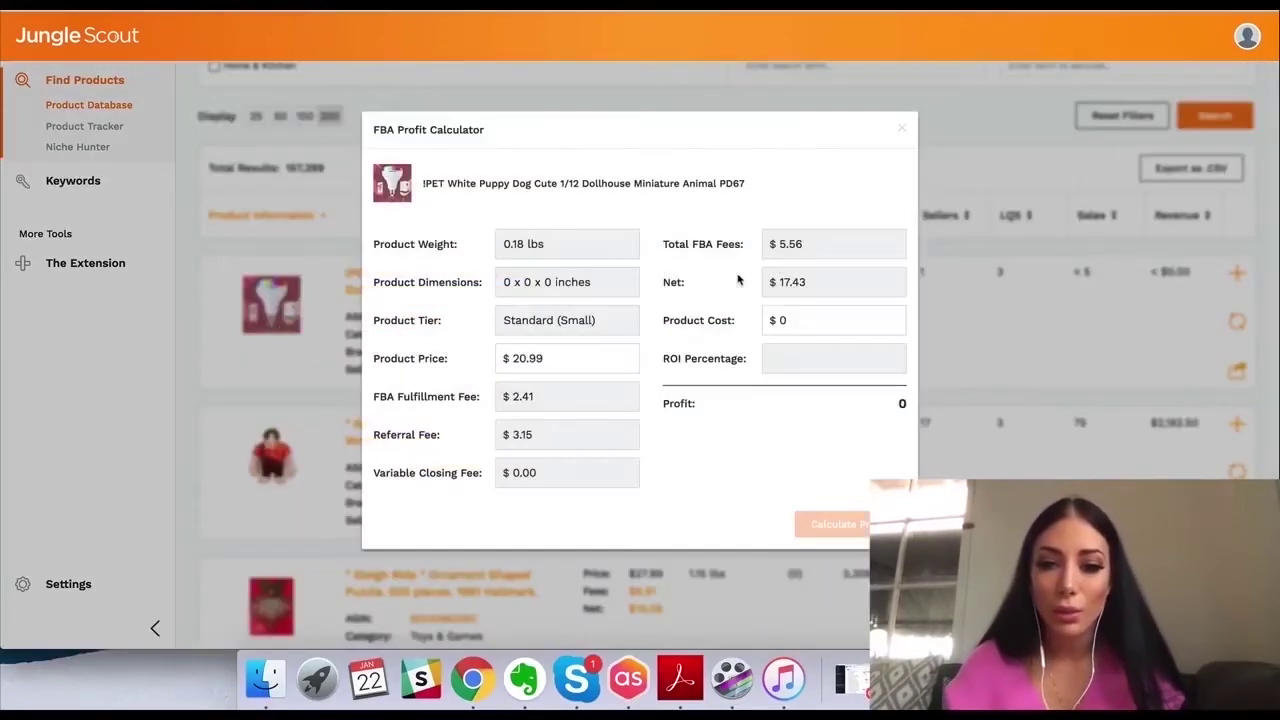
{"action": "left_click", "coordinate": [902, 129]}
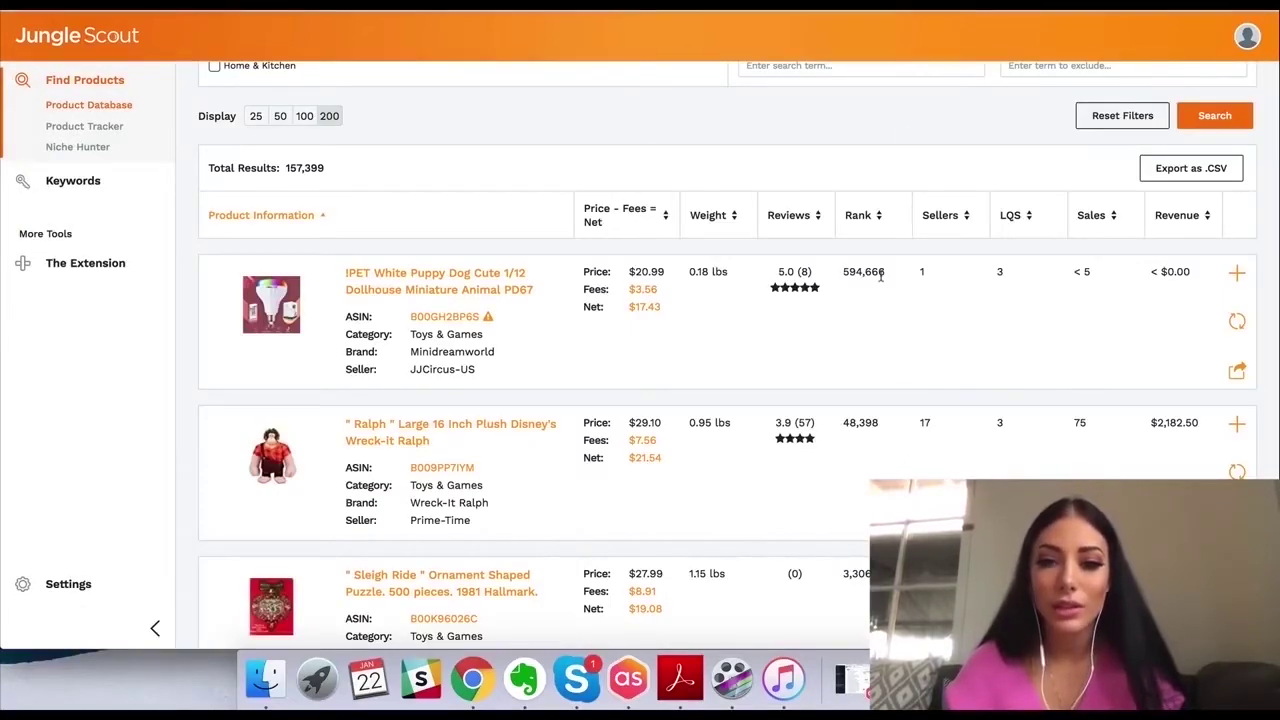
Sort the Product Database results by rank, first in descending and then in ascending order
{"action": "left_click", "coordinate": [872, 213]}
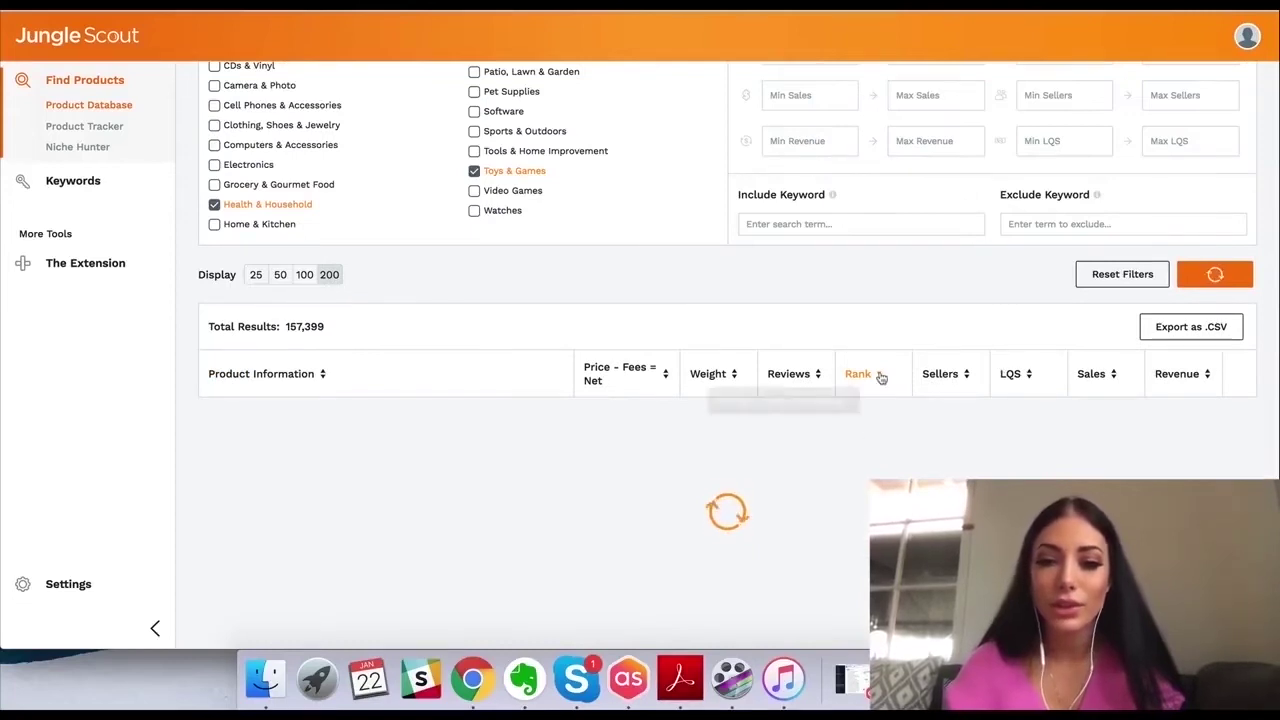
{"action": "scroll", "coordinate": [890, 376], "scroll_direction": "down", "scroll_amount": 3}
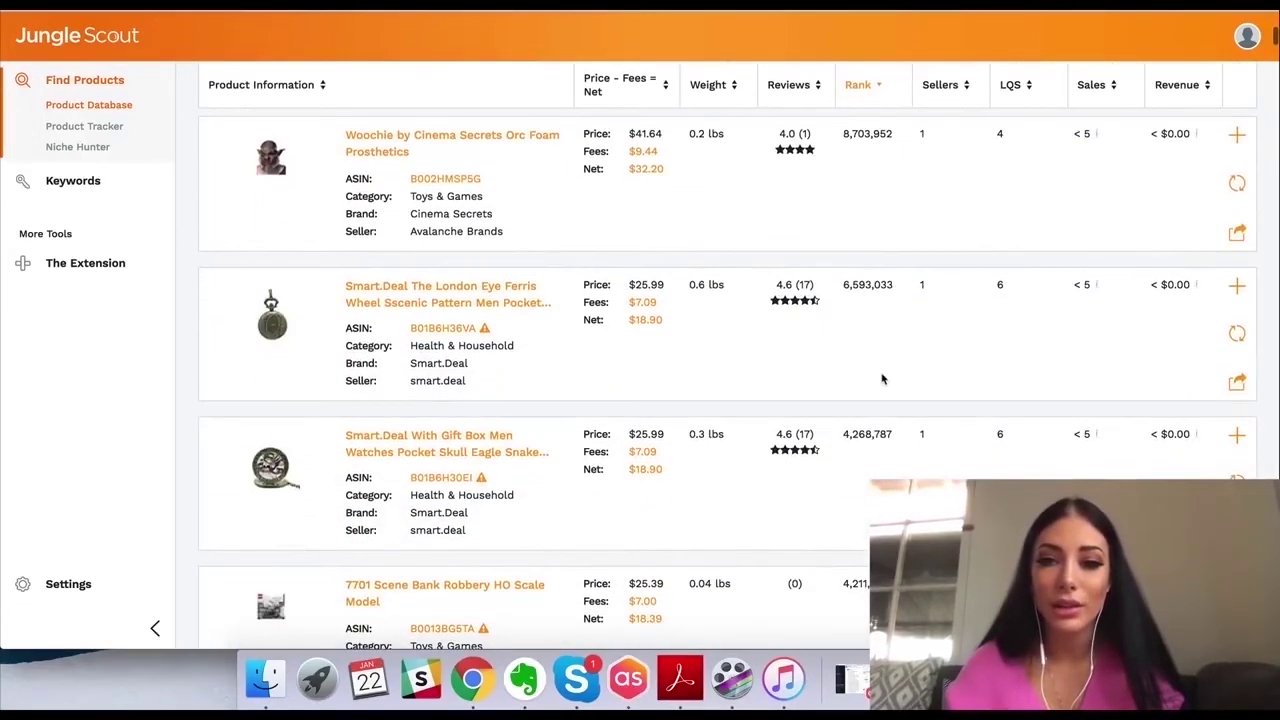
{"action": "scroll", "coordinate": [880, 375], "scroll_direction": "up", "scroll_amount": 1}
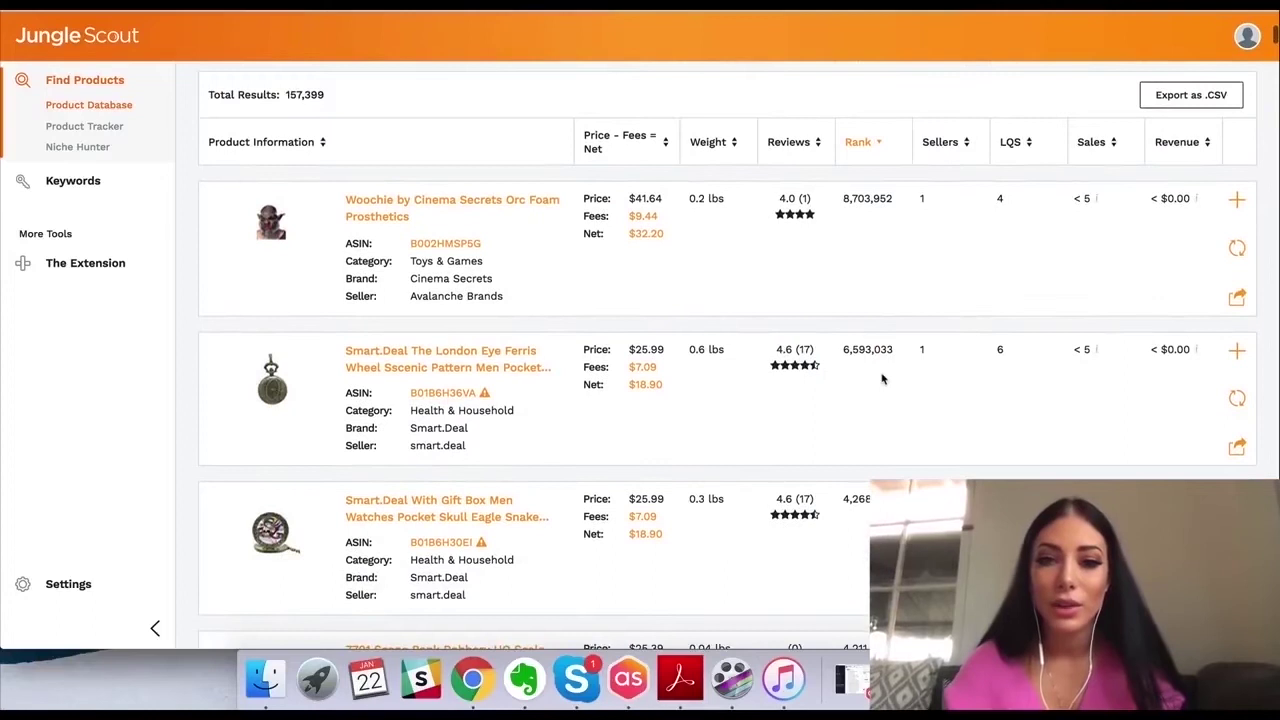
{"action": "left_click", "coordinate": [875, 150]}
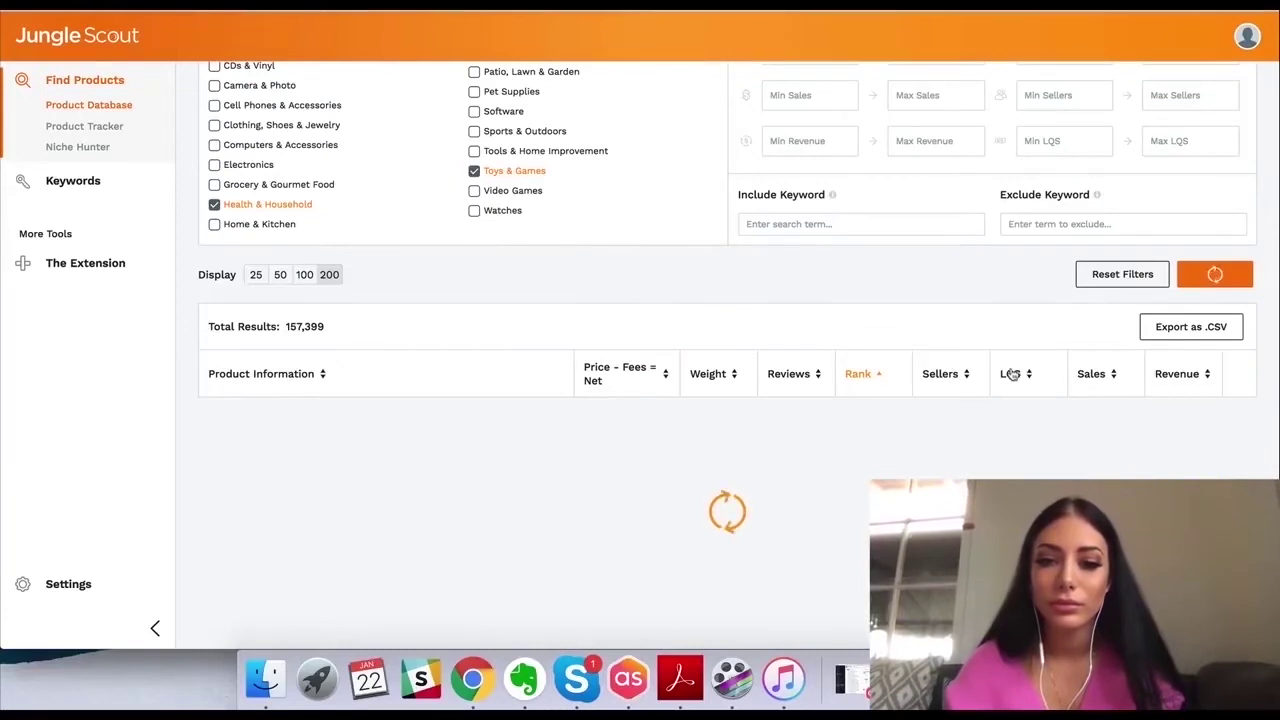
{"action": "scroll", "coordinate": [1150, 300], "scroll_direction": "down", "scroll_amount": 5}
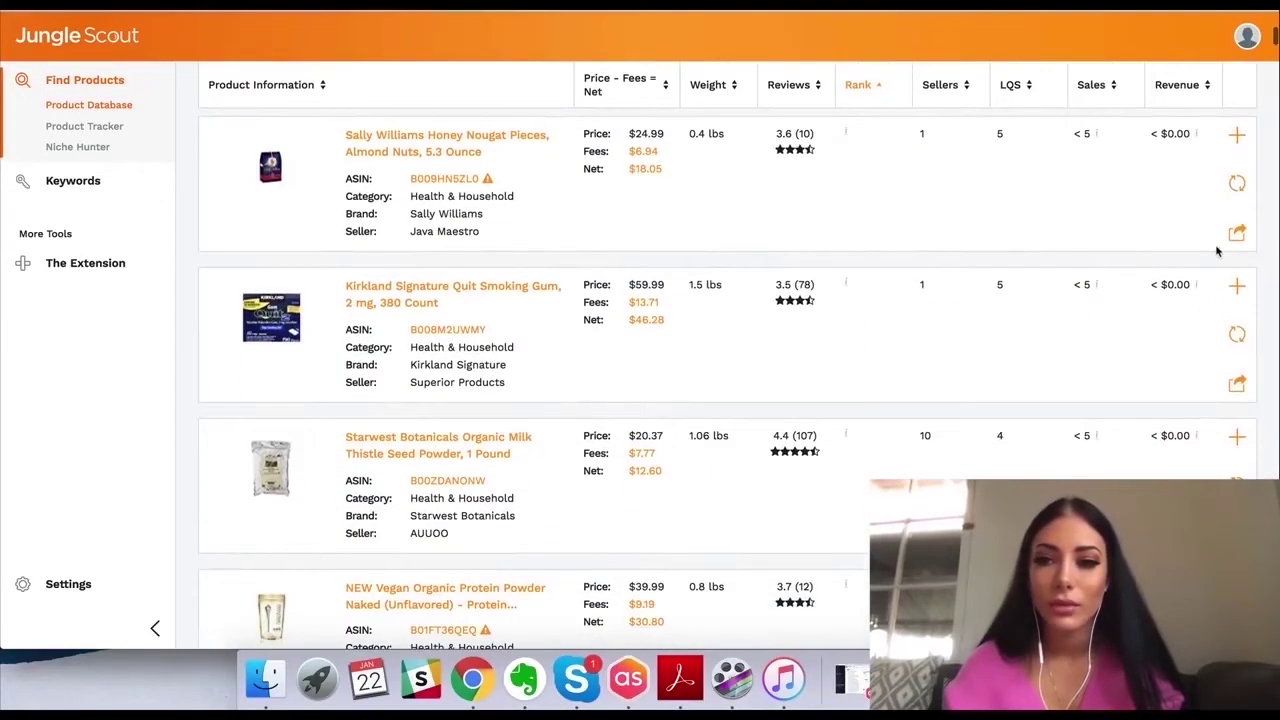
Sort the product results by revenue from highest to lowest
{"action": "left_click", "coordinate": [1201, 158]}
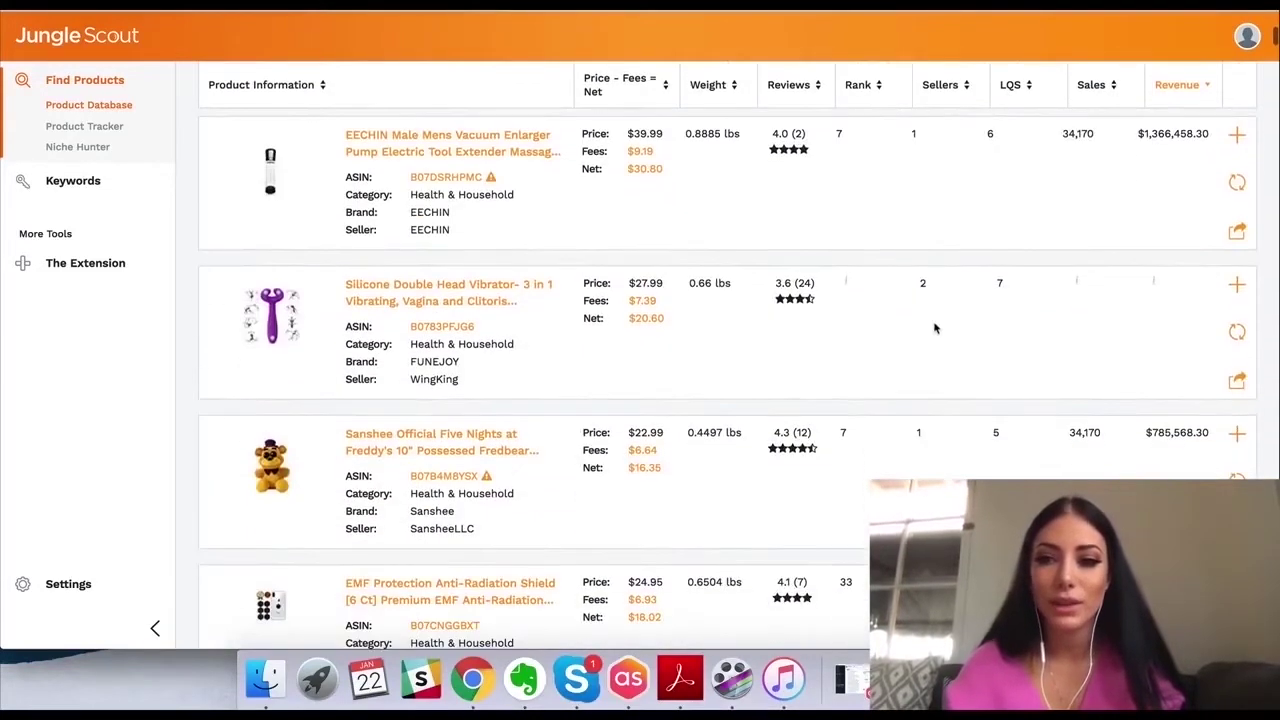
{"action": "scroll", "coordinate": [935, 328], "scroll_direction": "up", "scroll_amount": 2}
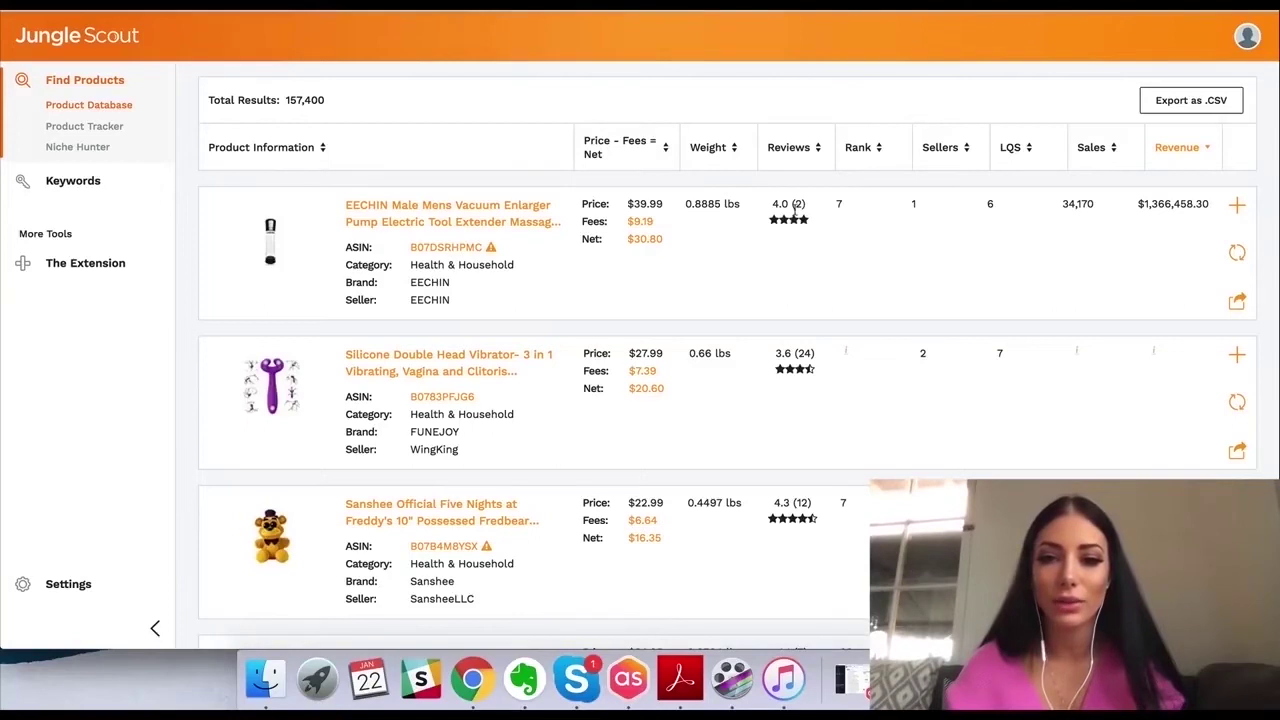
Open the top result's Amazon listing, check its availability and product photo, and close the listing
{"action": "left_click", "coordinate": [514, 231]}
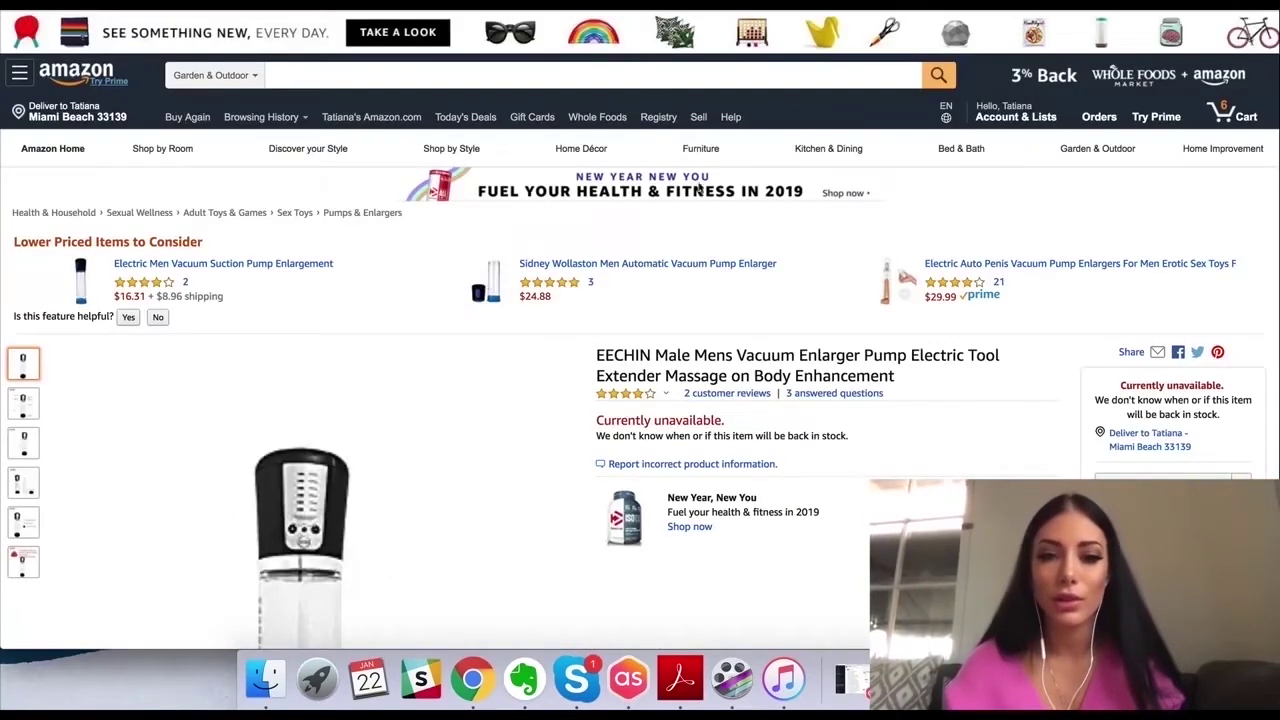
{"action": "scroll", "coordinate": [569, 294], "scroll_direction": "down", "scroll_amount": 3}
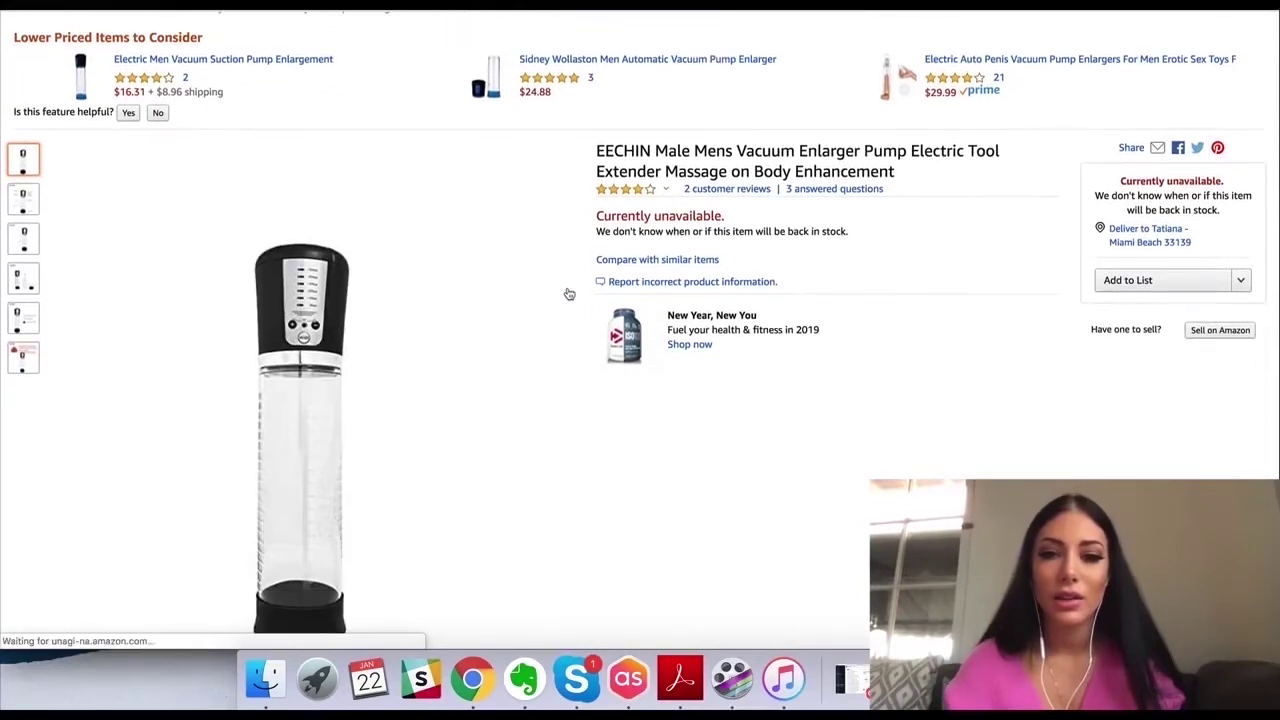
{"action": "scroll", "coordinate": [566, 289], "scroll_direction": "down", "scroll_amount": 1}
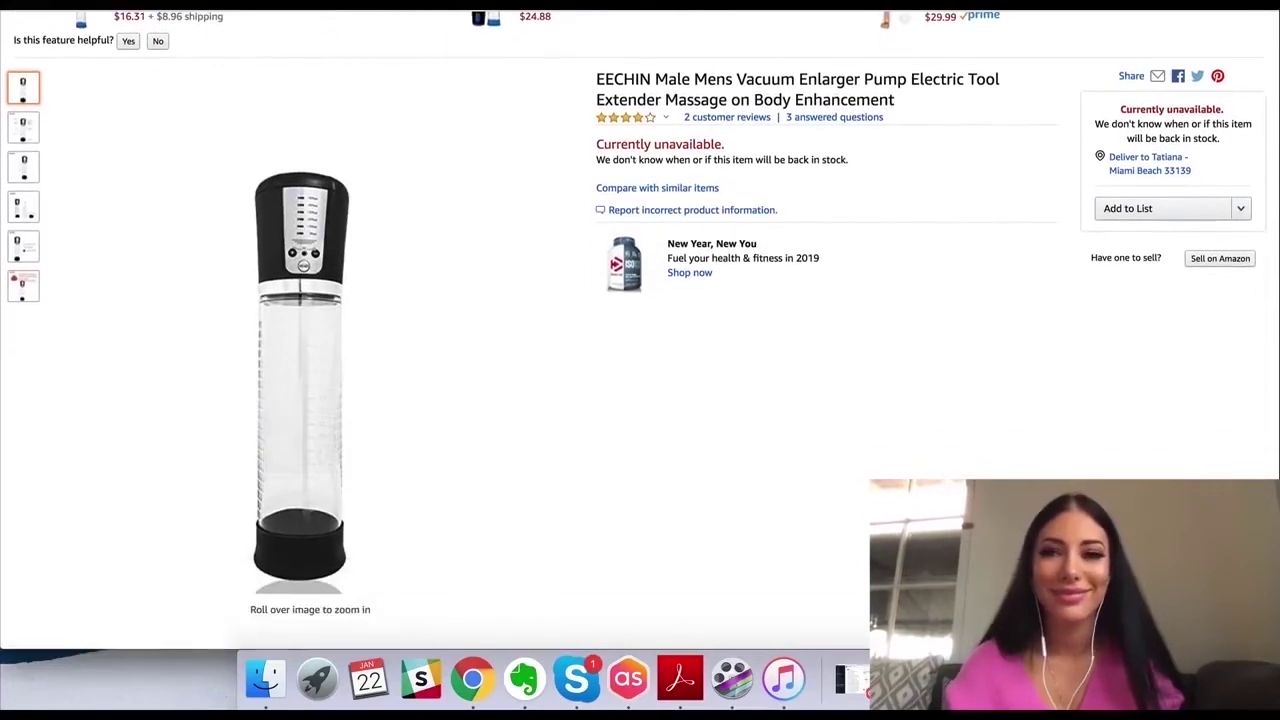
{"action": "key", "text": "super+w"}
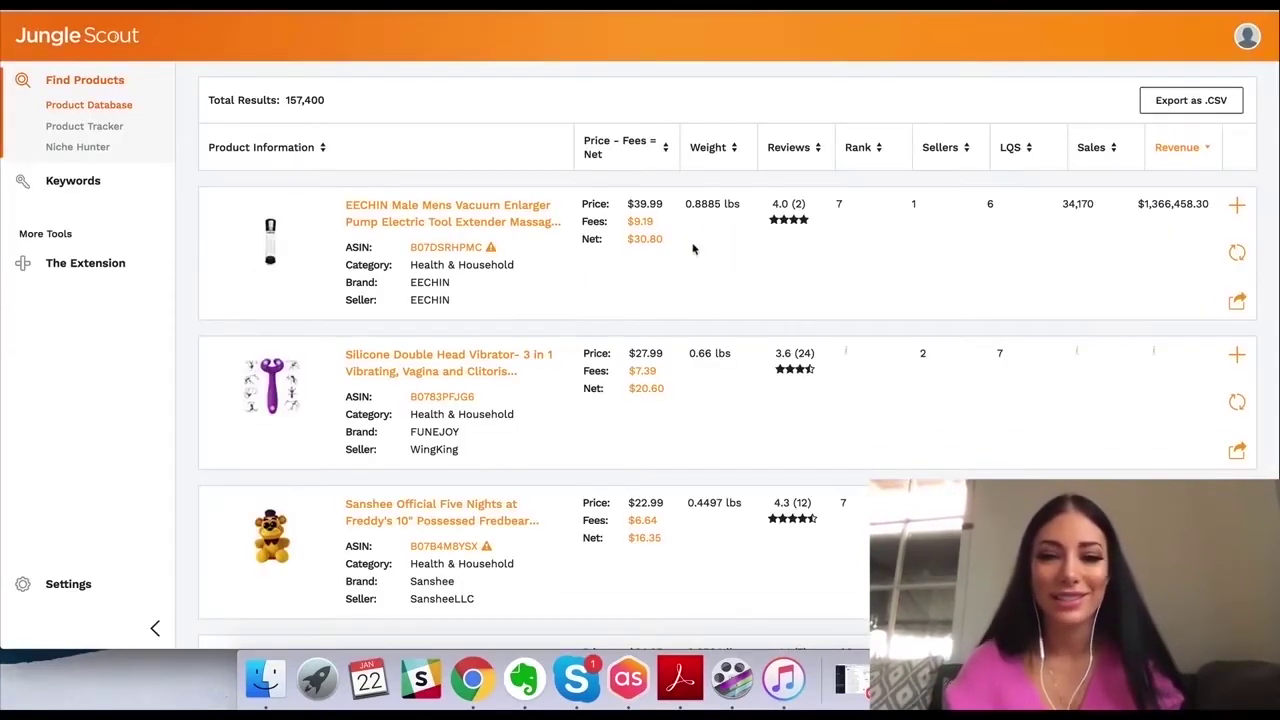
Look through the revenue-sorted results for promising products, comparing their prices, reviews, sellers and sales
{"action": "scroll", "coordinate": [693, 248], "scroll_direction": "down", "scroll_amount": 3}
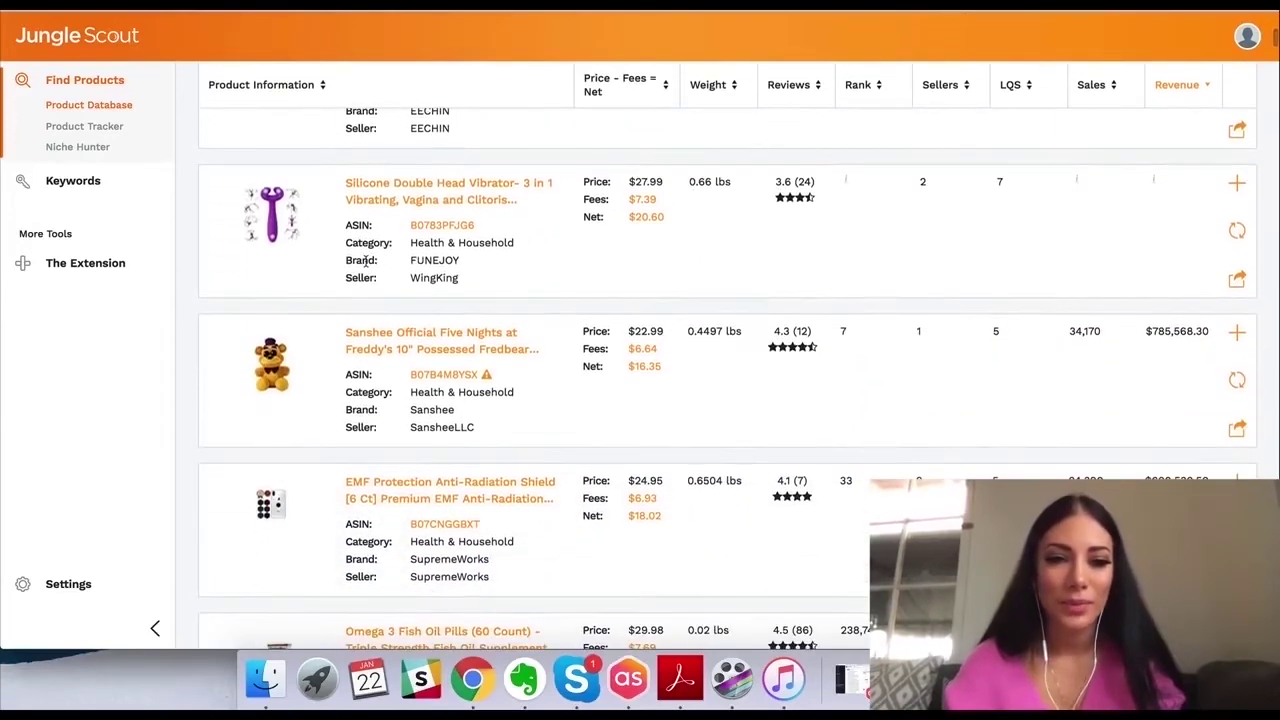
{"action": "scroll", "coordinate": [360, 262], "scroll_direction": "down", "scroll_amount": 2}
{"action": "scroll", "coordinate": [626, 257], "scroll_direction": "up", "scroll_amount": 1}
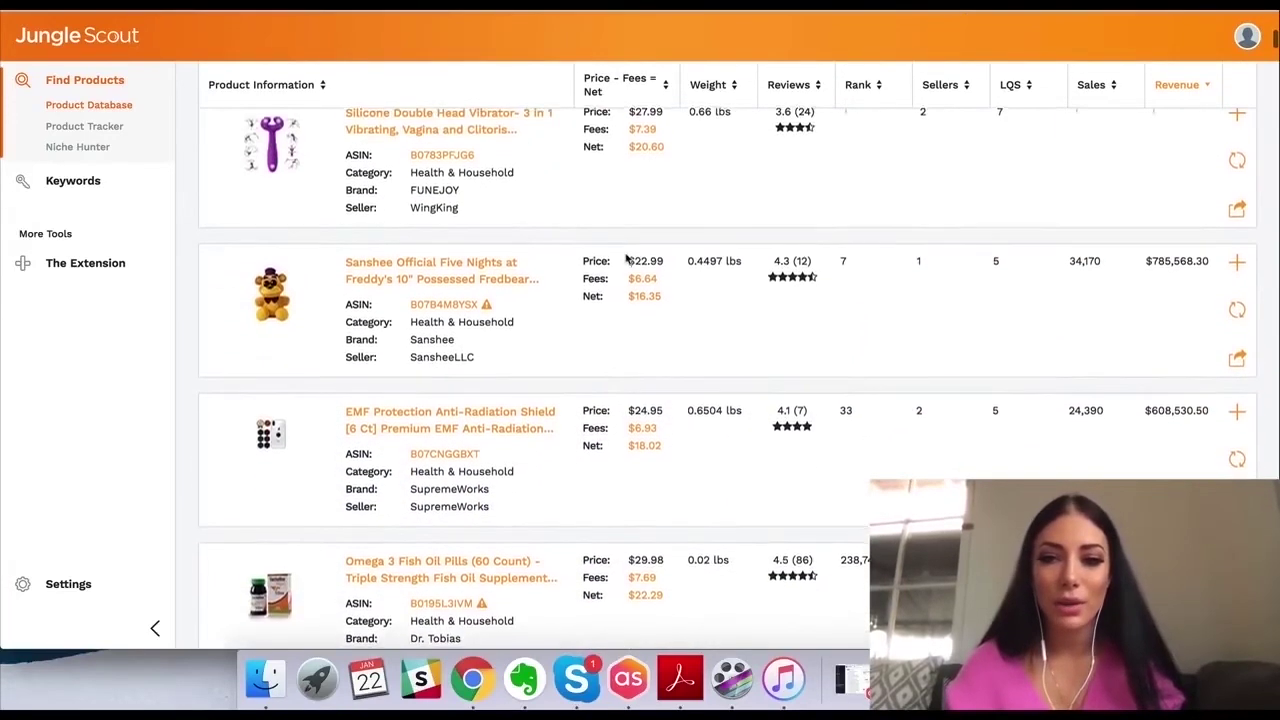
{"action": "scroll", "coordinate": [626, 257], "scroll_direction": "down", "scroll_amount": 7}
{"action": "scroll", "coordinate": [626, 259], "scroll_direction": "down", "scroll_amount": 11}
{"action": "scroll", "coordinate": [626, 259], "scroll_direction": "down", "scroll_amount": 10}
{"action": "scroll", "coordinate": [626, 259], "scroll_direction": "down", "scroll_amount": 4}
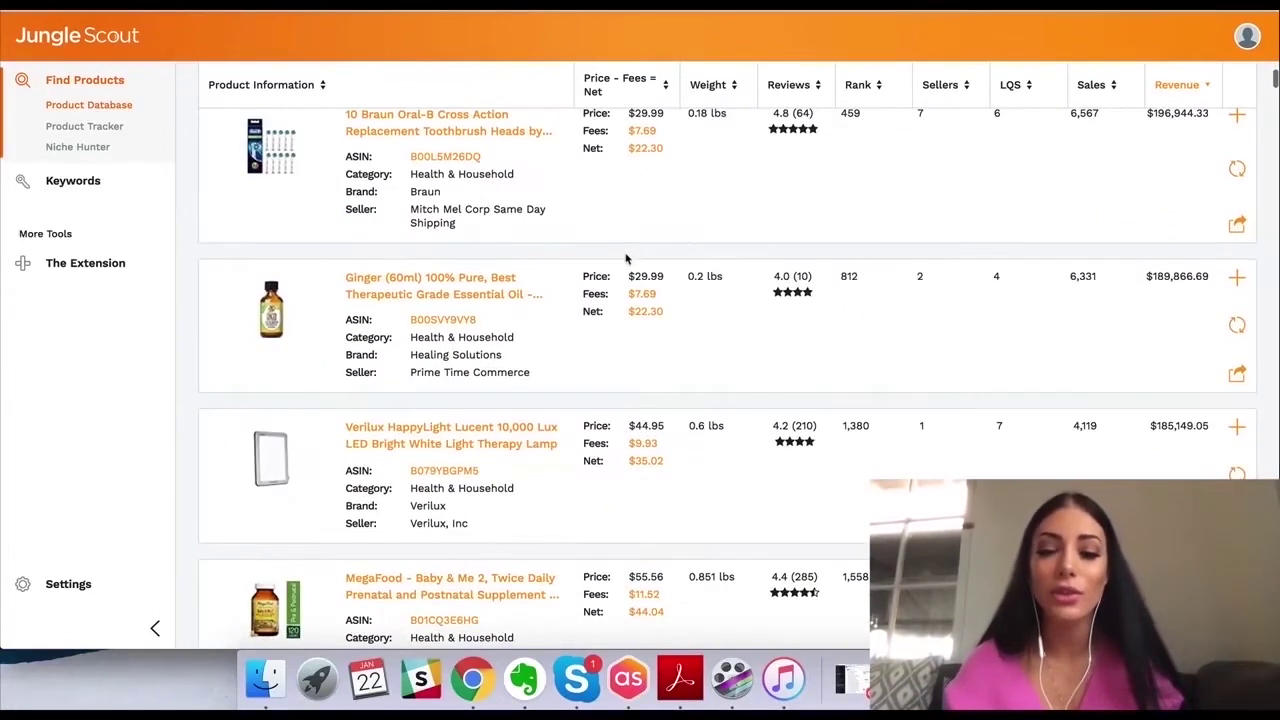
{"action": "scroll", "coordinate": [537, 380], "scroll_direction": "down", "scroll_amount": 11}
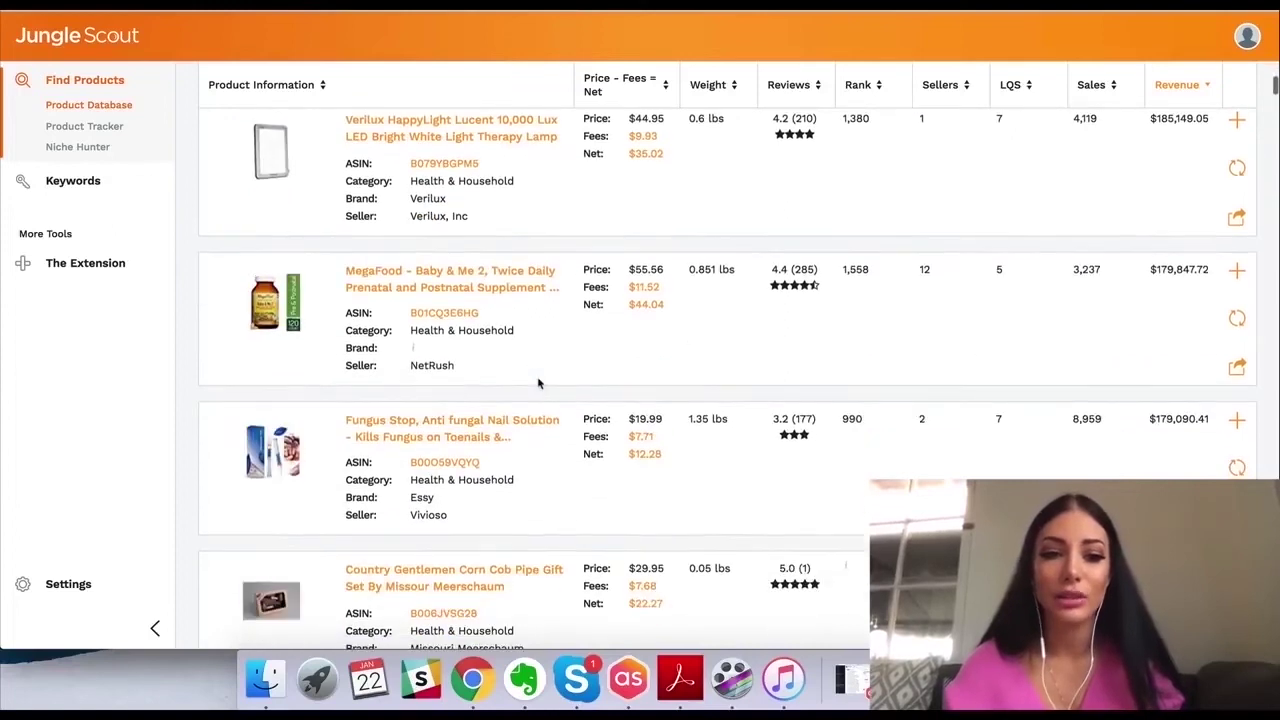
{"action": "scroll", "coordinate": [537, 383], "scroll_direction": "down", "scroll_amount": 12}
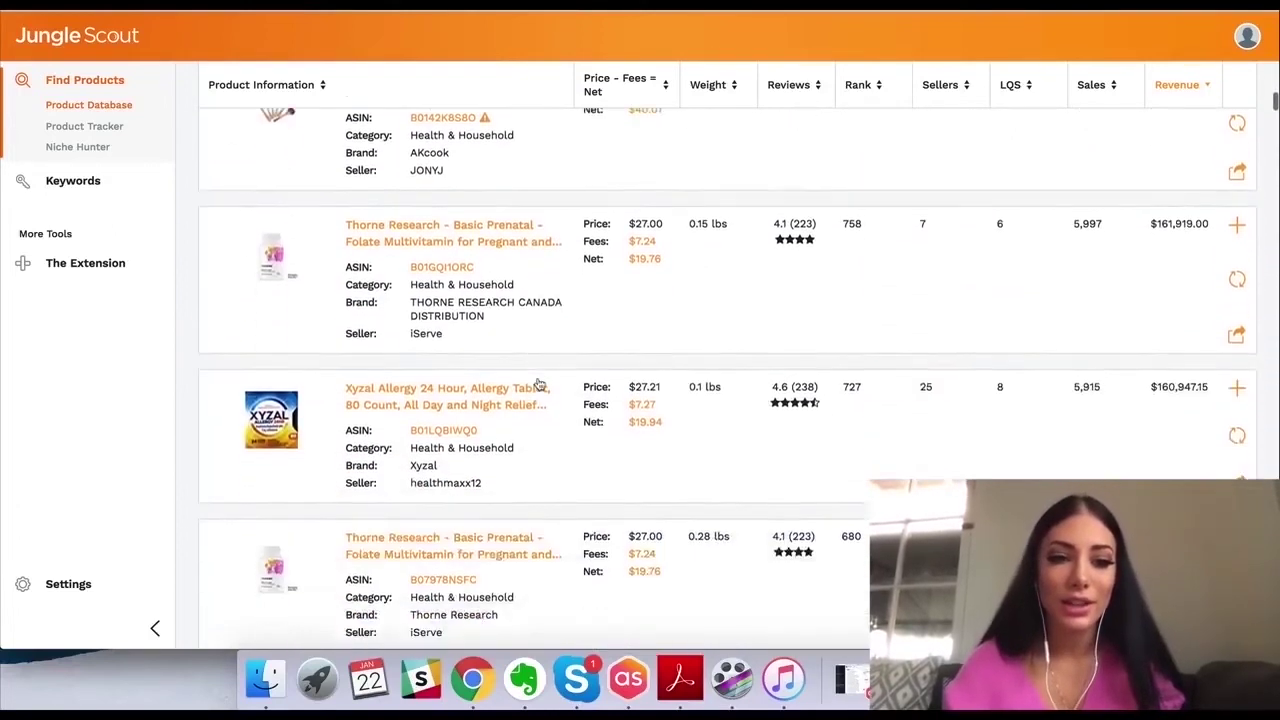
{"action": "scroll", "coordinate": [537, 383], "scroll_direction": "down", "scroll_amount": 16}
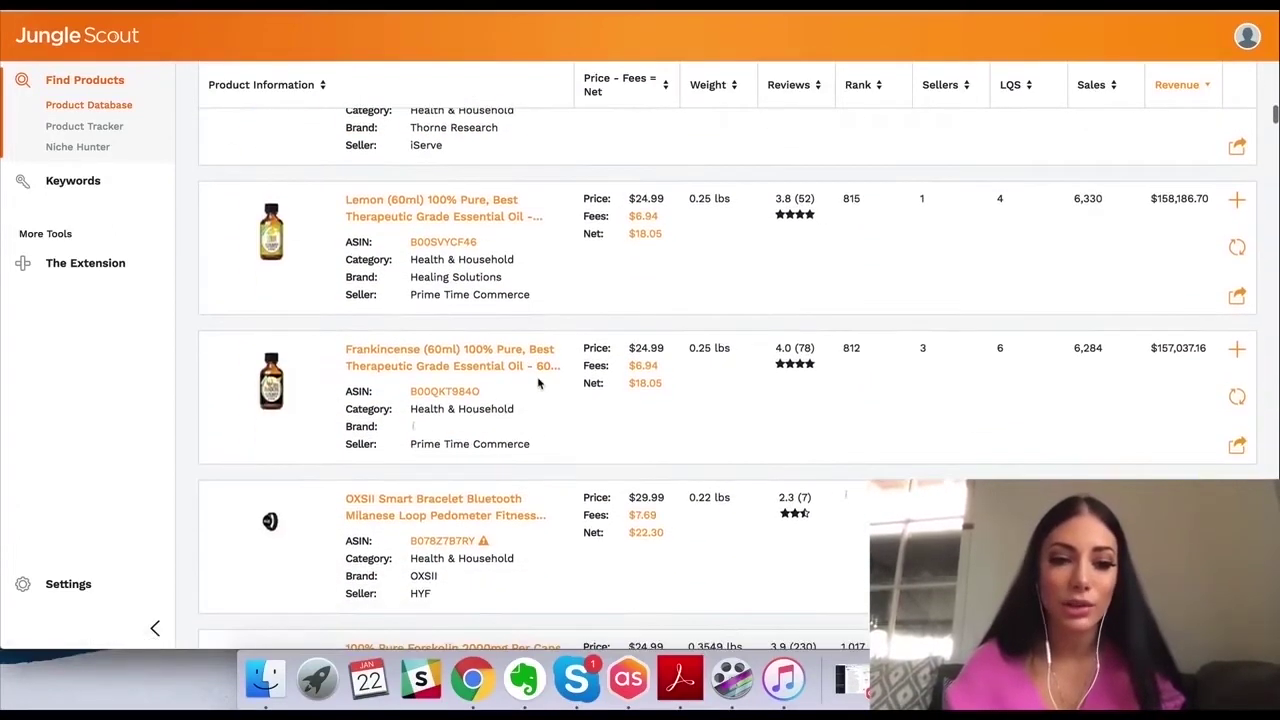
{"action": "scroll", "coordinate": [537, 383], "scroll_direction": "down", "scroll_amount": 12}
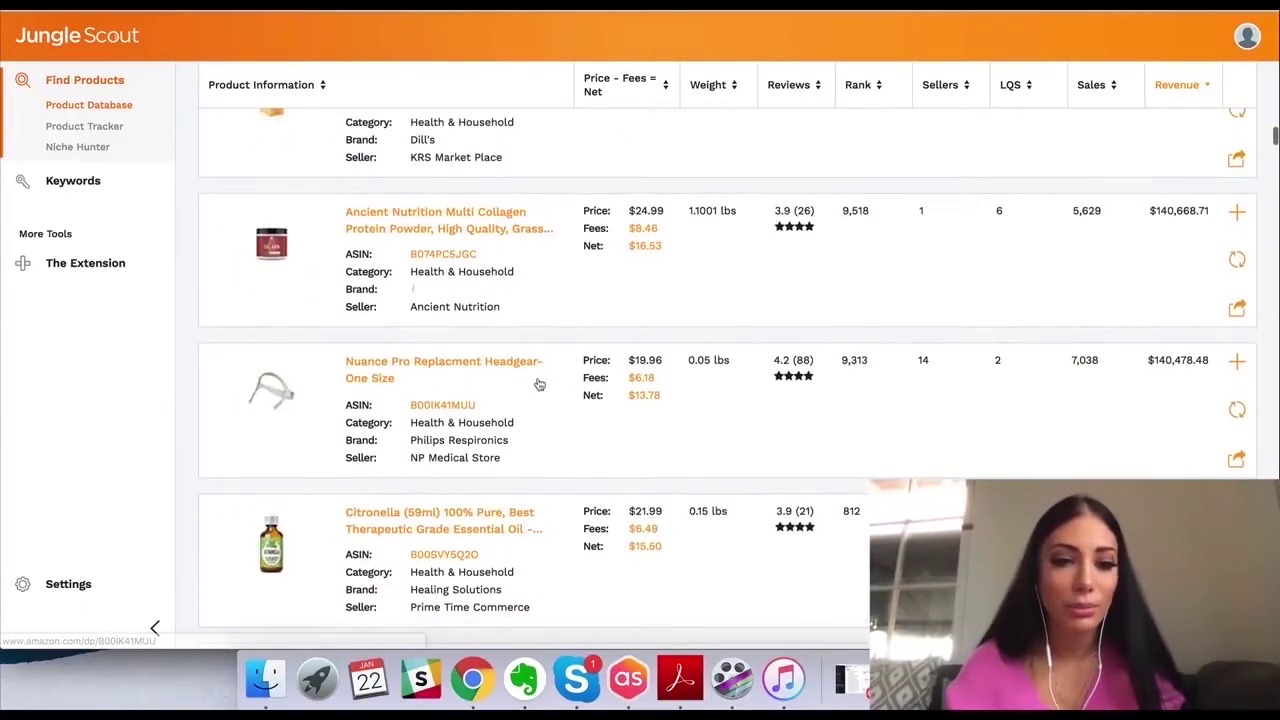
{"action": "scroll", "coordinate": [537, 383], "scroll_direction": "up", "scroll_amount": 3}
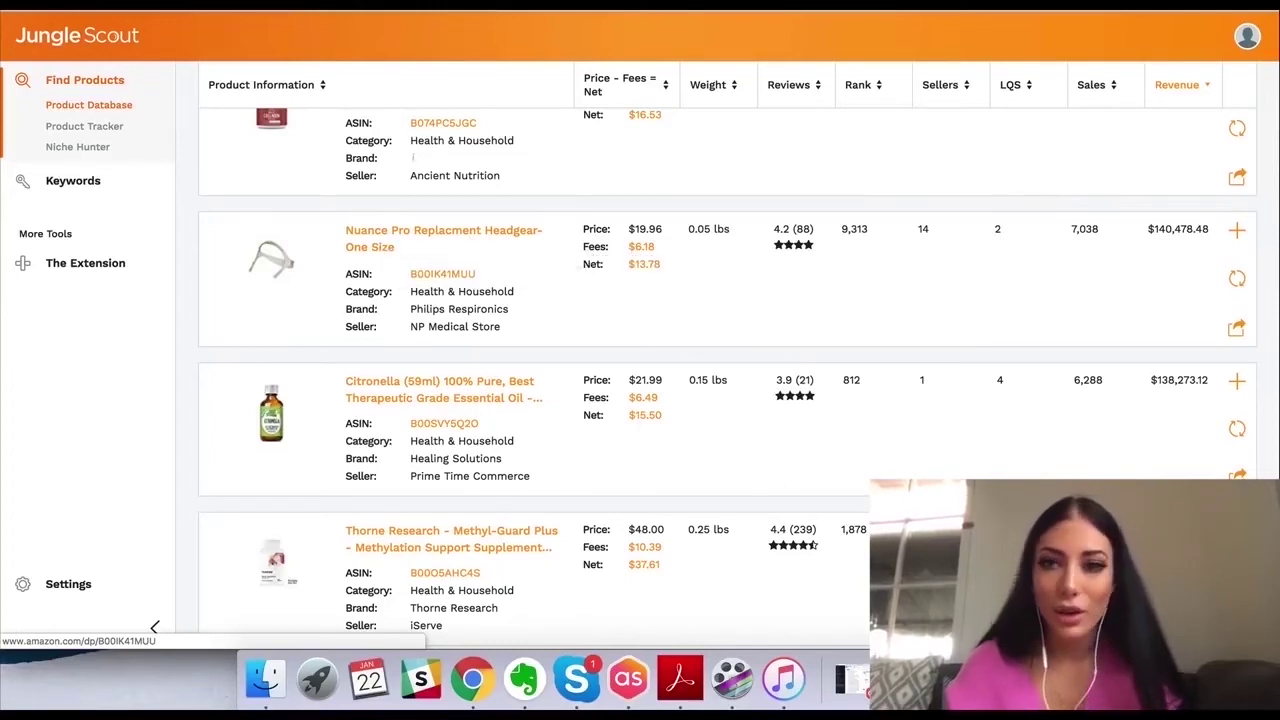
Open the Amazon listing of the Nuance Pro Replacment Headgear and examine its rating, photo, description and other sellers
{"action": "left_click", "coordinate": [440, 232]}
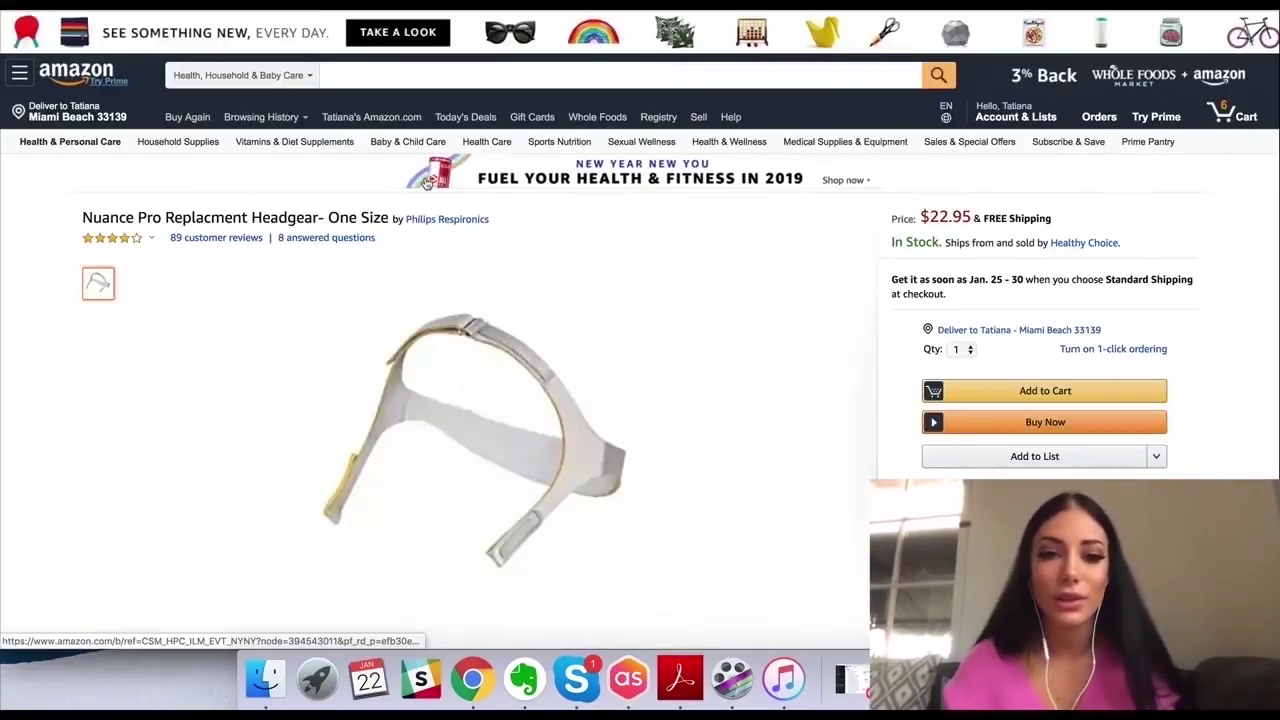
{"action": "left_click", "coordinate": [138, 240]}
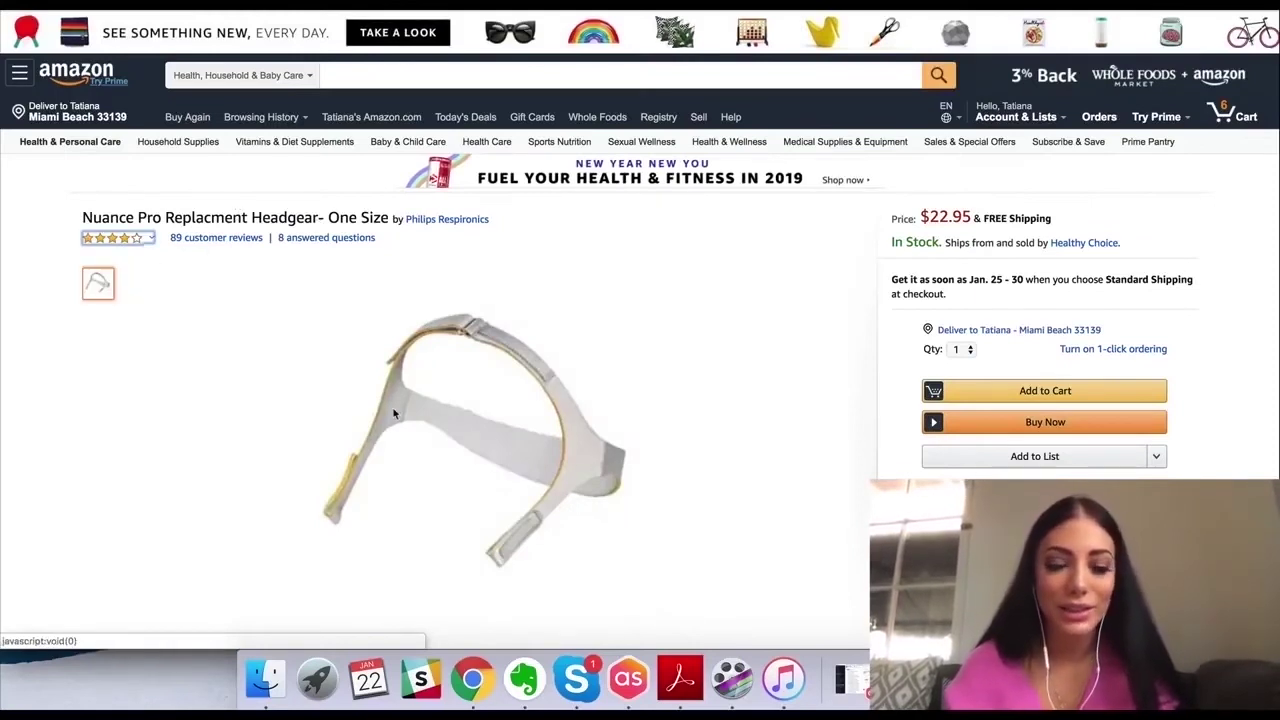
{"action": "scroll", "coordinate": [313, 431], "scroll_direction": "down", "scroll_amount": 2}
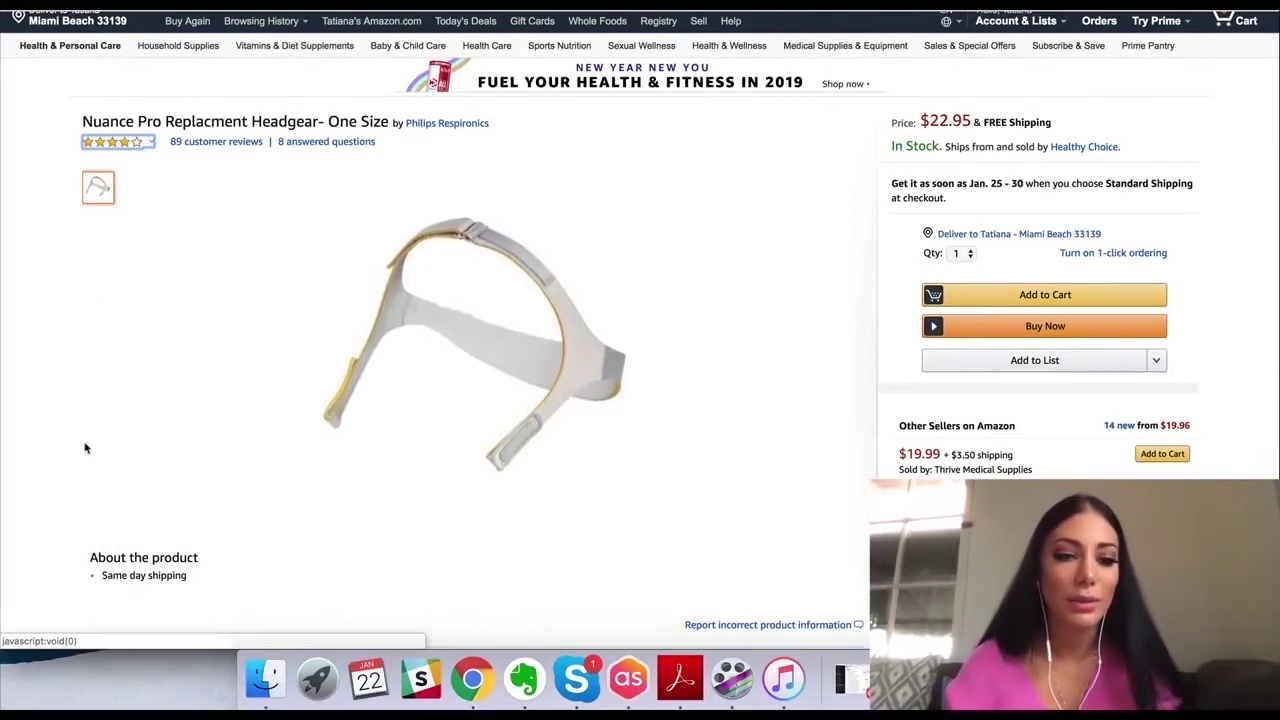
{"action": "scroll", "coordinate": [86, 449], "scroll_direction": "down", "scroll_amount": 3}
{"action": "scroll", "coordinate": [112, 440], "scroll_direction": "up", "scroll_amount": 3}
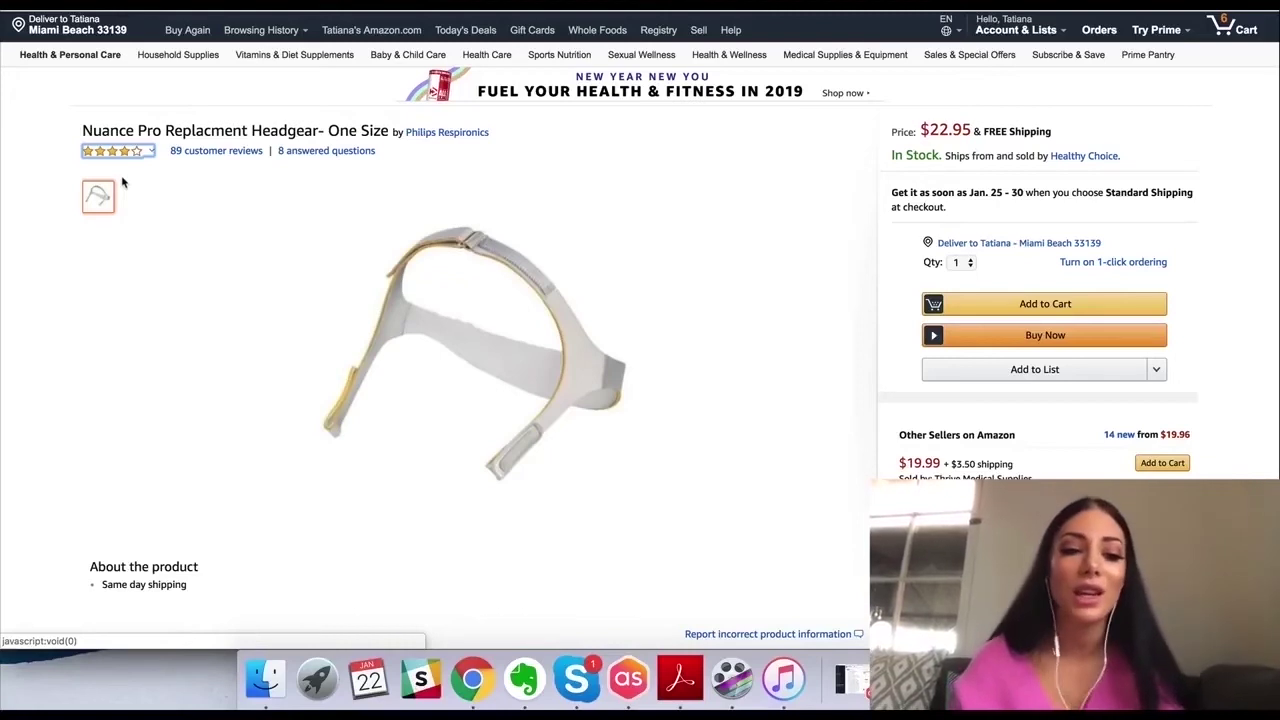
{"action": "scroll", "coordinate": [157, 466], "scroll_direction": "down", "scroll_amount": 3}
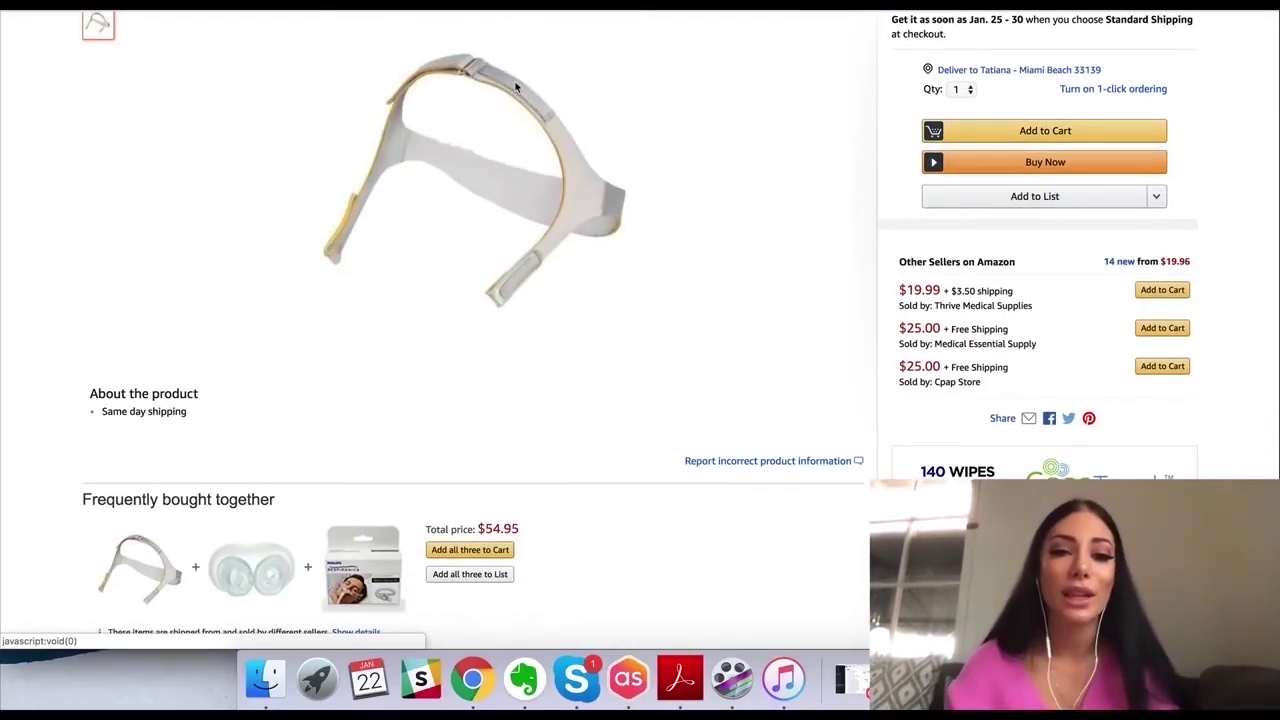
{"action": "scroll", "coordinate": [417, 234], "scroll_direction": "up", "scroll_amount": 3}
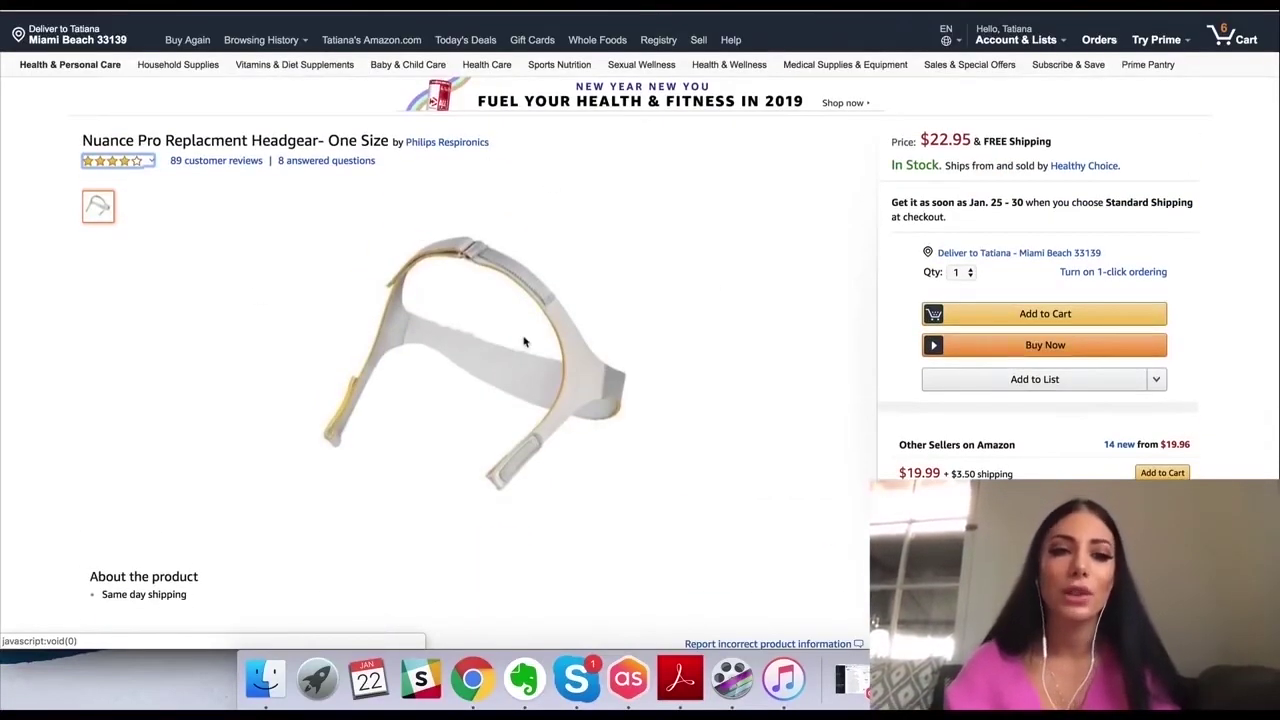
Examine the headgear listing's product details, related sponsored products, answered questions and customer reviews
{"action": "scroll", "coordinate": [523, 340], "scroll_direction": "down", "scroll_amount": 15}
{"action": "scroll", "coordinate": [523, 341], "scroll_direction": "down", "scroll_amount": 5}
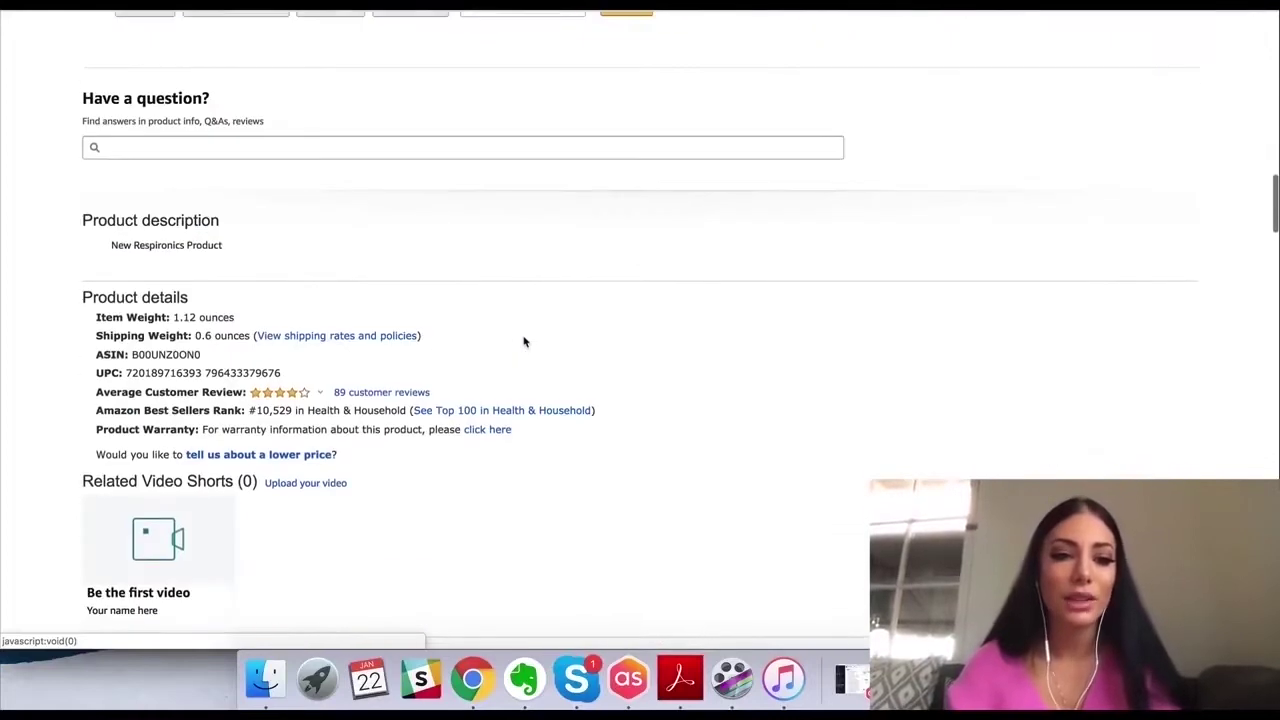
{"action": "scroll", "coordinate": [316, 368], "scroll_direction": "down", "scroll_amount": 15}
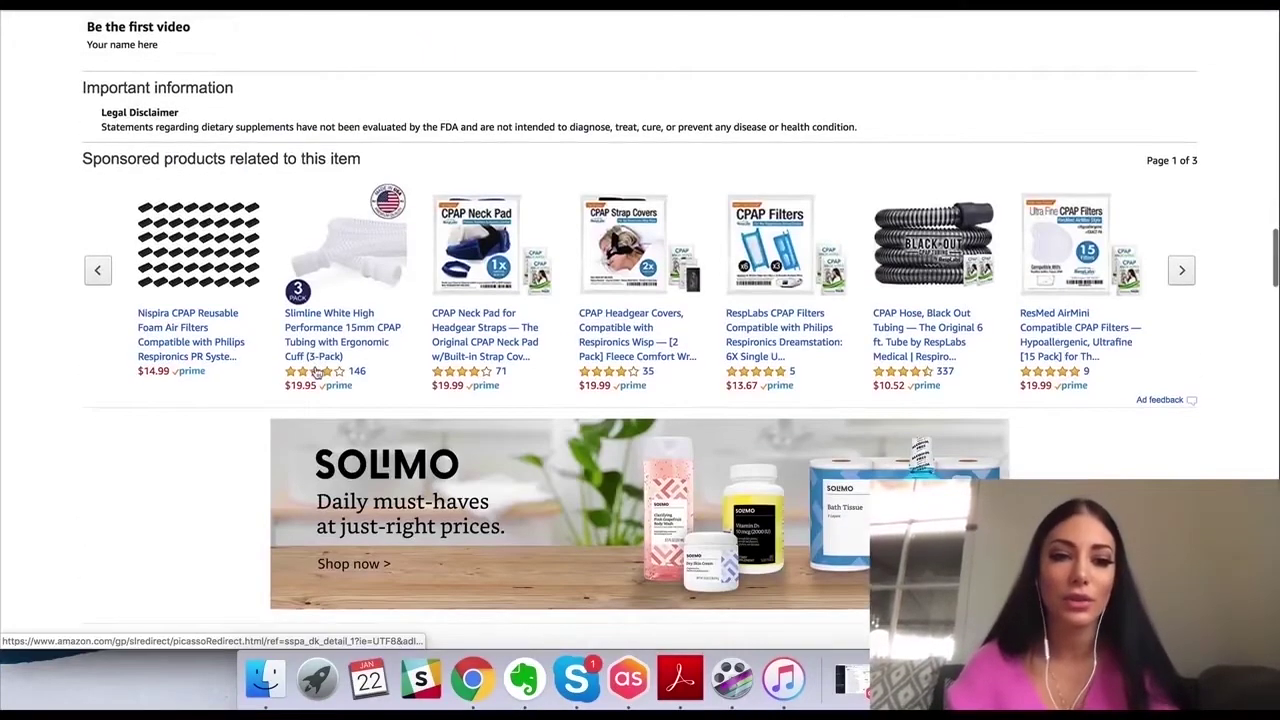
{"action": "scroll", "coordinate": [300, 363], "scroll_direction": "up", "scroll_amount": 8}
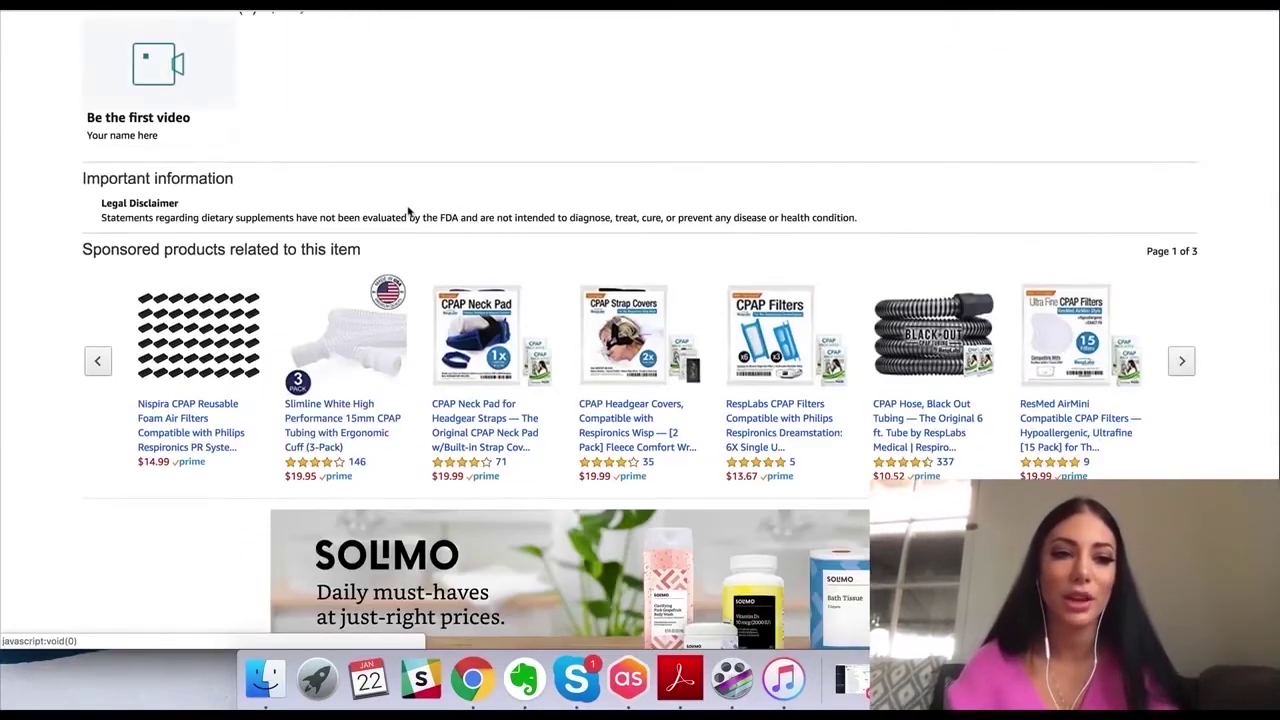
{"action": "scroll", "coordinate": [408, 210], "scroll_direction": "down", "scroll_amount": 13}
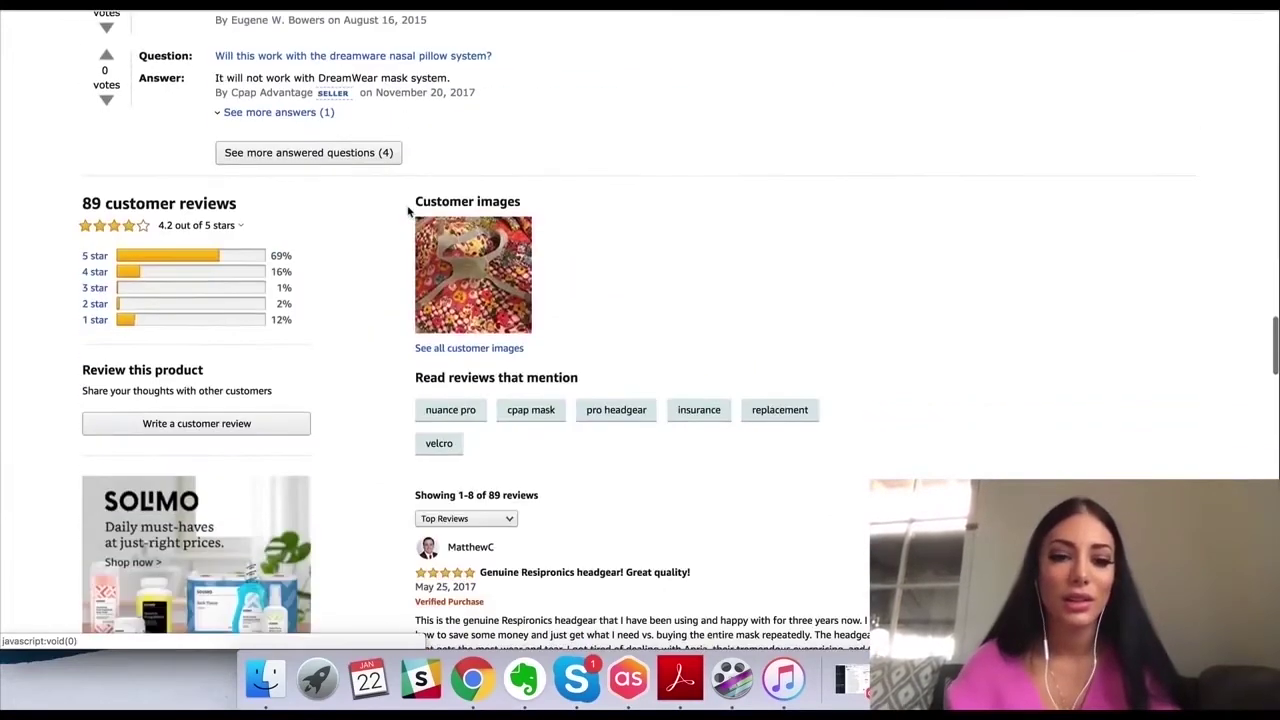
{"action": "scroll", "coordinate": [408, 208], "scroll_direction": "up", "scroll_amount": 3}
{"action": "scroll", "coordinate": [517, 241], "scroll_direction": "down", "scroll_amount": 3}
{"action": "scroll", "coordinate": [517, 241], "scroll_direction": "up", "scroll_amount": 10}
{"action": "scroll", "coordinate": [517, 241], "scroll_direction": "up", "scroll_amount": 10}
{"action": "scroll", "coordinate": [517, 241], "scroll_direction": "down", "scroll_amount": 2}
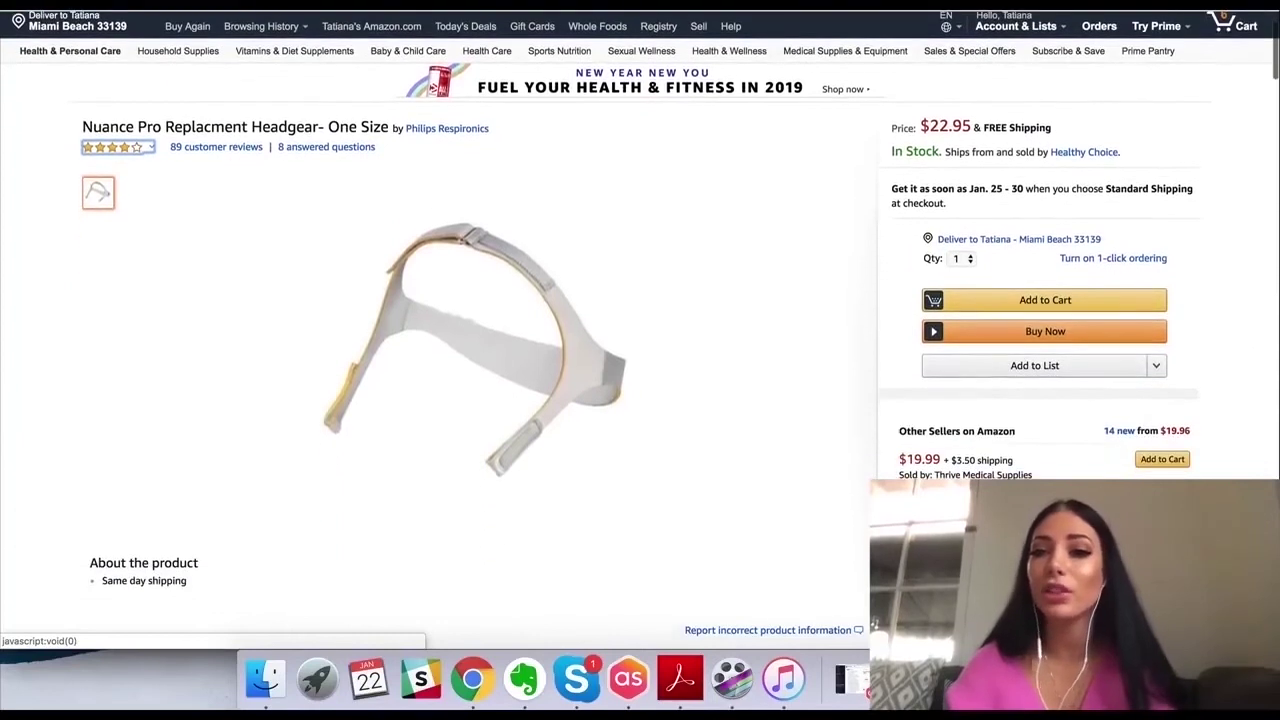
Copy the words "Replacment Headgear" from the listing title, leaving out the brand words "Nuance Pro"
{"action": "key", "text": "ctrl+Tab"}
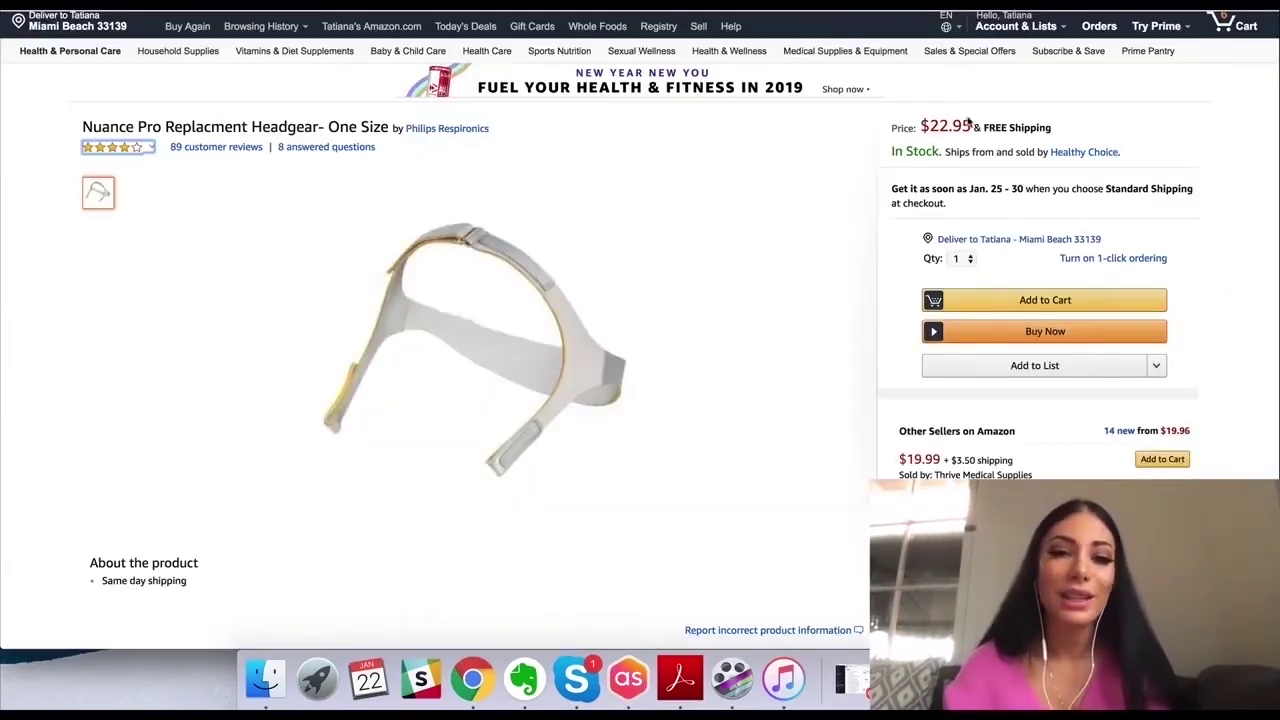
{"action": "scroll", "coordinate": [995, 116], "scroll_direction": "up", "scroll_amount": 2}
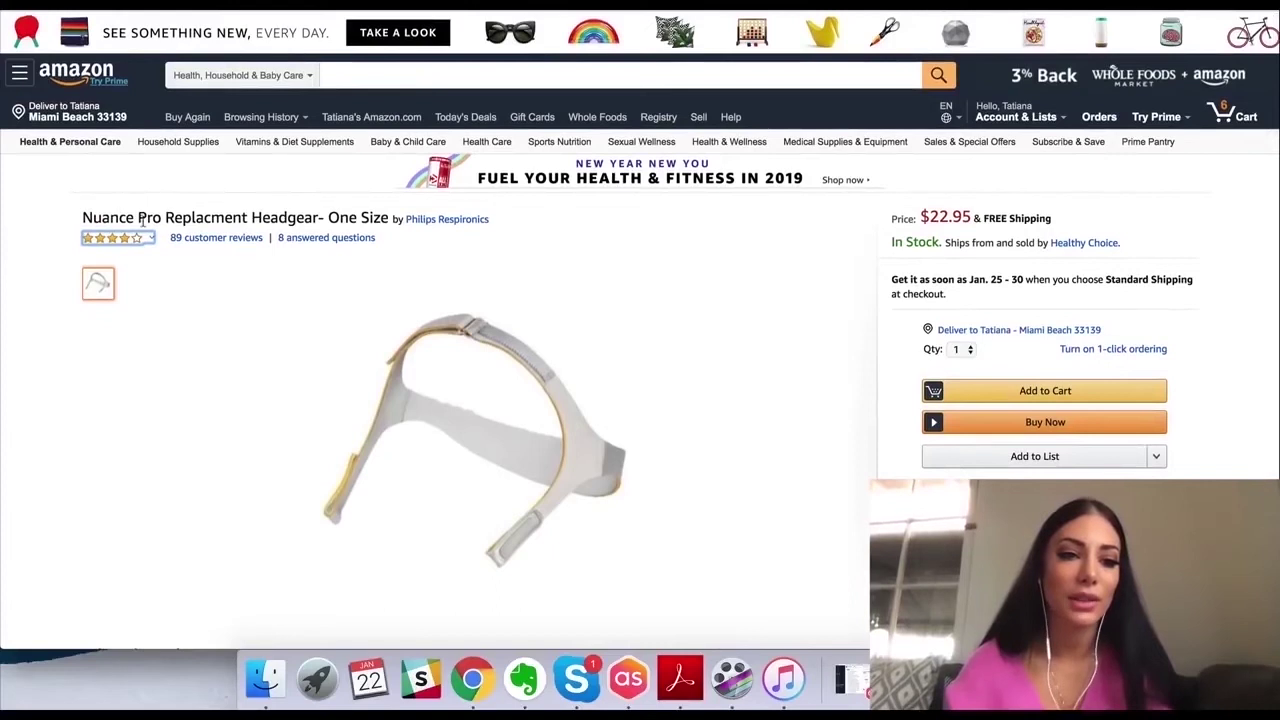
{"action": "left_click_drag", "start_coordinate": [82, 218], "coordinate": [160, 219]}
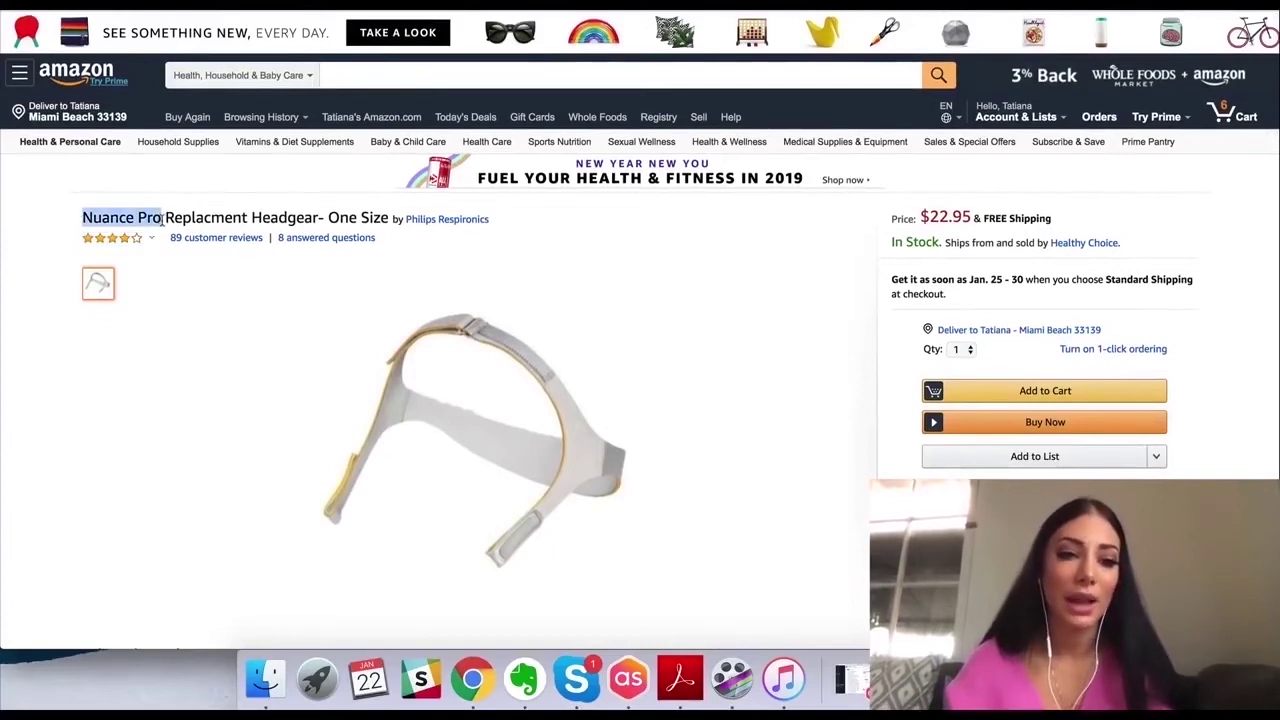
{"action": "left_click", "coordinate": [168, 209]}
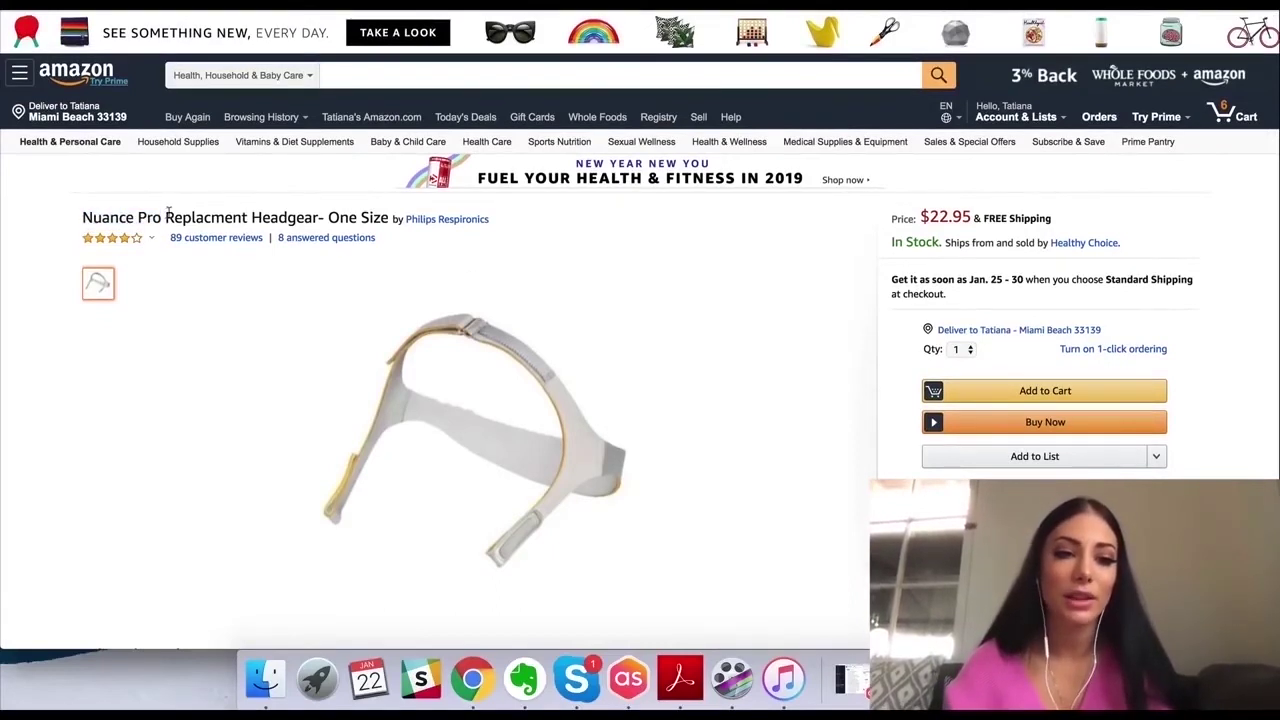
{"action": "left_click_drag", "start_coordinate": [167, 214], "coordinate": [316, 217]}
{"action": "key", "text": "super+c"}
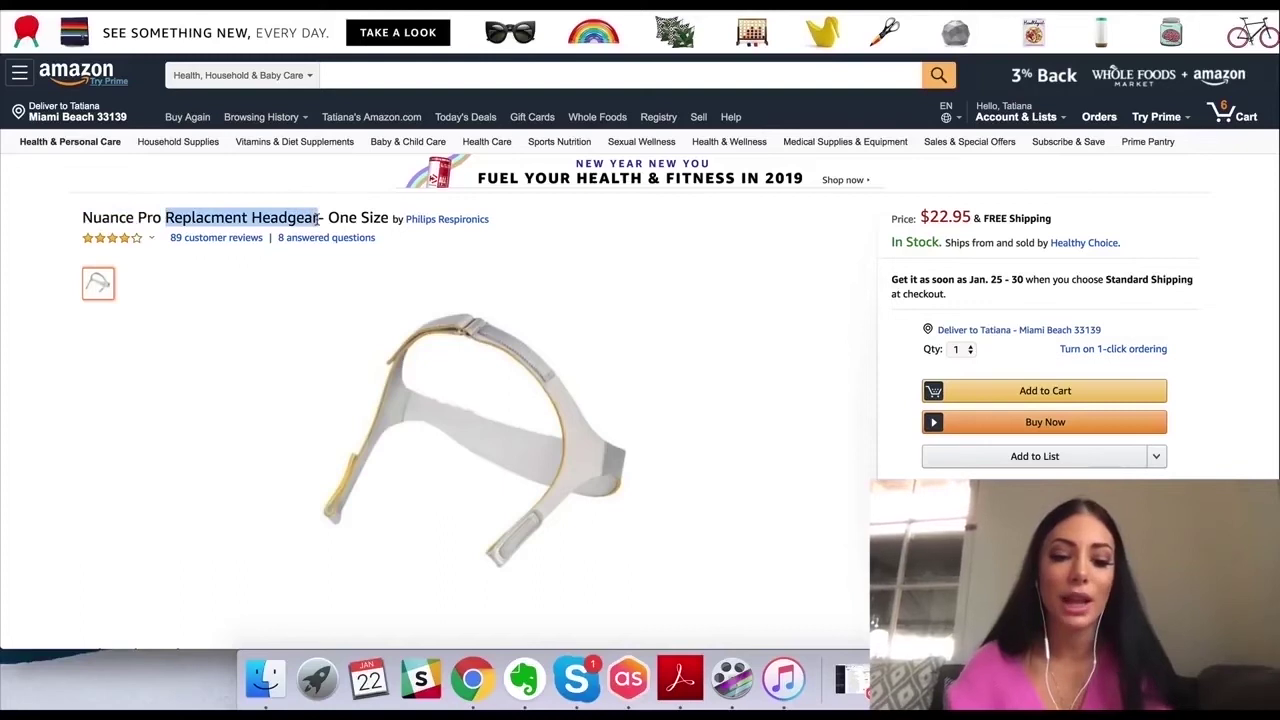
Search Amazon for the copied words "Replacment Headgear" across All Departments instead of only the Health, Household & Baby Care department
{"action": "left_click", "coordinate": [386, 75]}
{"action": "key", "text": "super+v"}
{"action": "key", "text": "Return"}
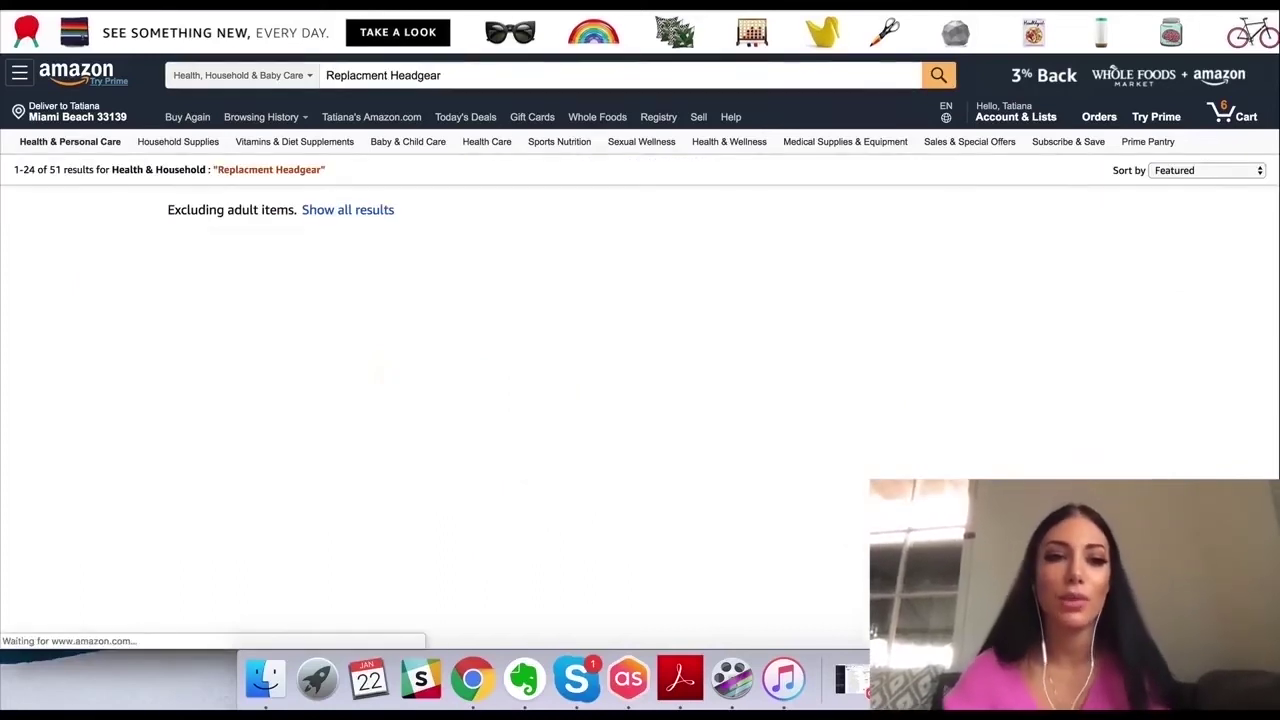
{"action": "left_click", "coordinate": [311, 77]}
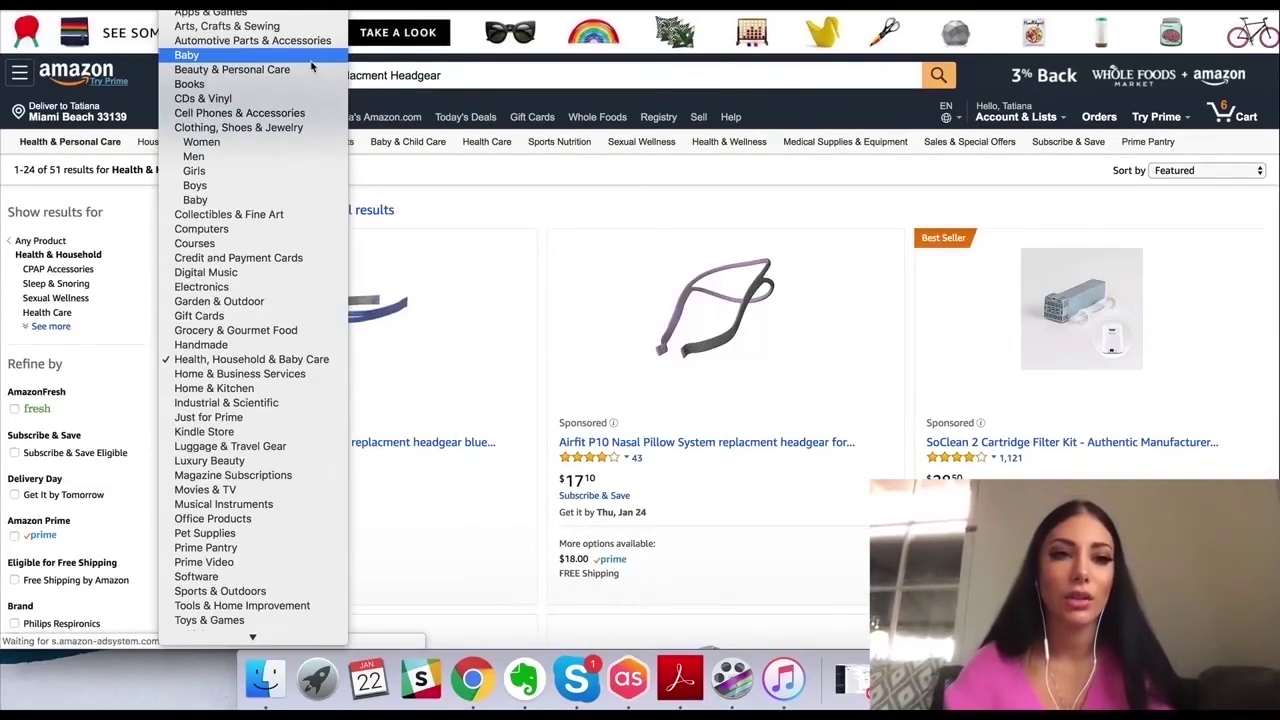
{"action": "left_click", "coordinate": [220, 5]}
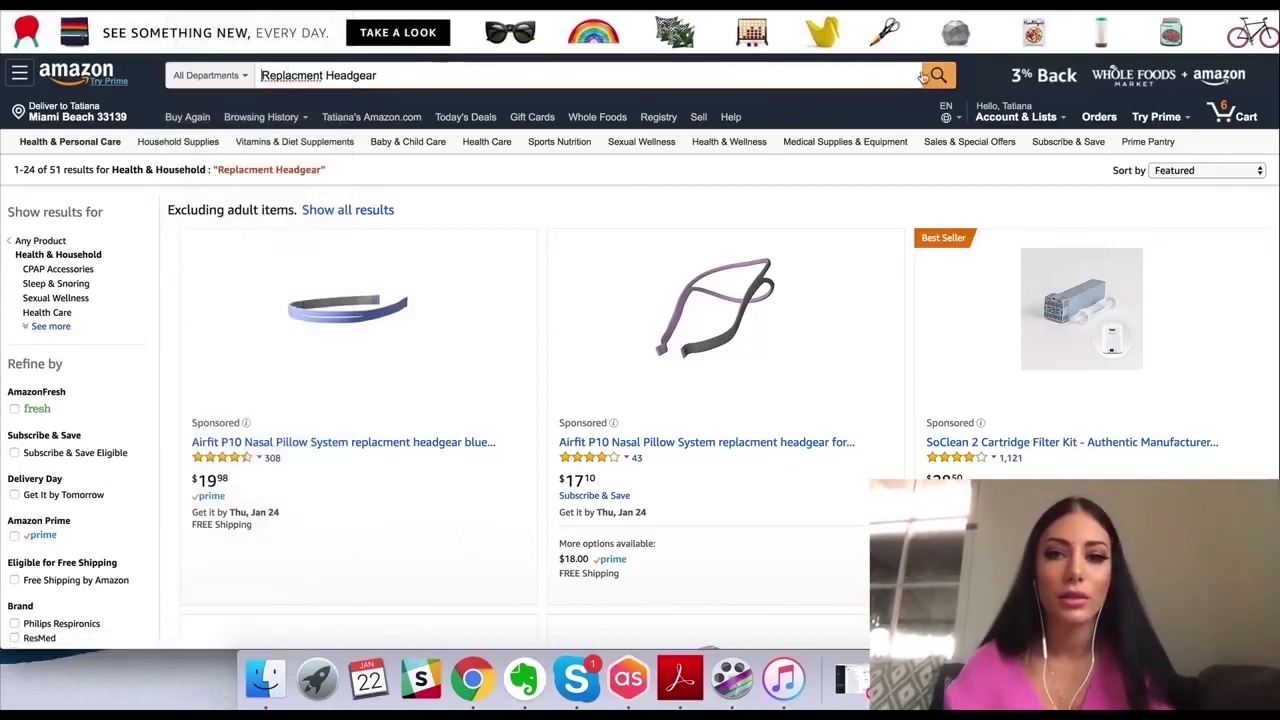
{"action": "left_click", "coordinate": [938, 75]}
Run the Jungle Scout extension on the search results and examine each product's sales, revenue, reviews and the opportunity score
{"action": "scroll", "coordinate": [602, 333], "scroll_direction": "down", "scroll_amount": 3}
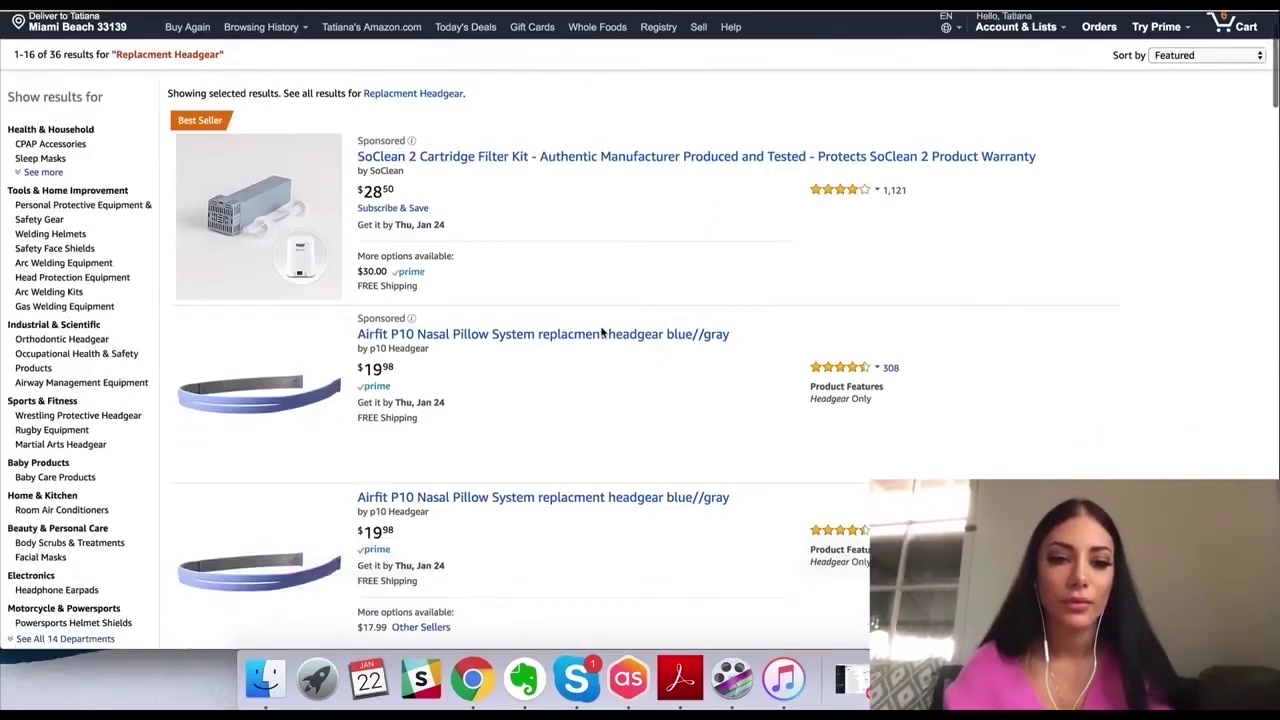
{"action": "scroll", "coordinate": [602, 333], "scroll_direction": "up", "scroll_amount": 3}
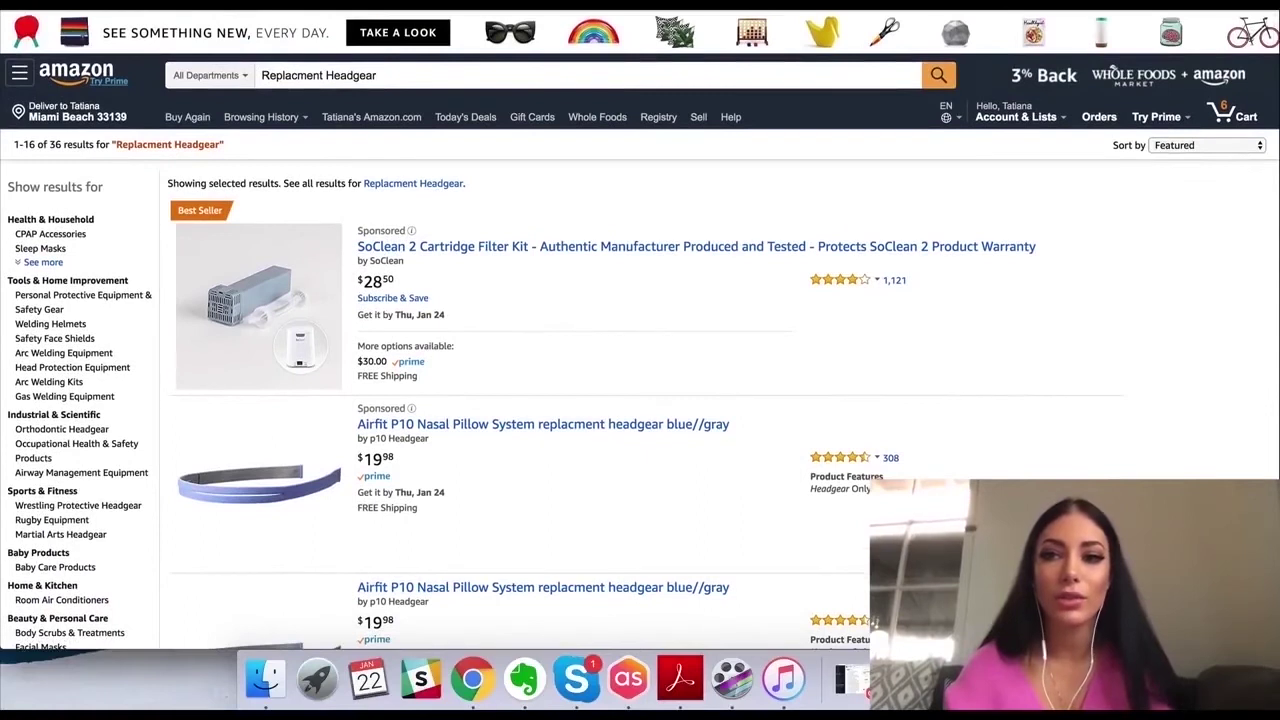
{"action": "left_click", "coordinate": [1266, 30]}
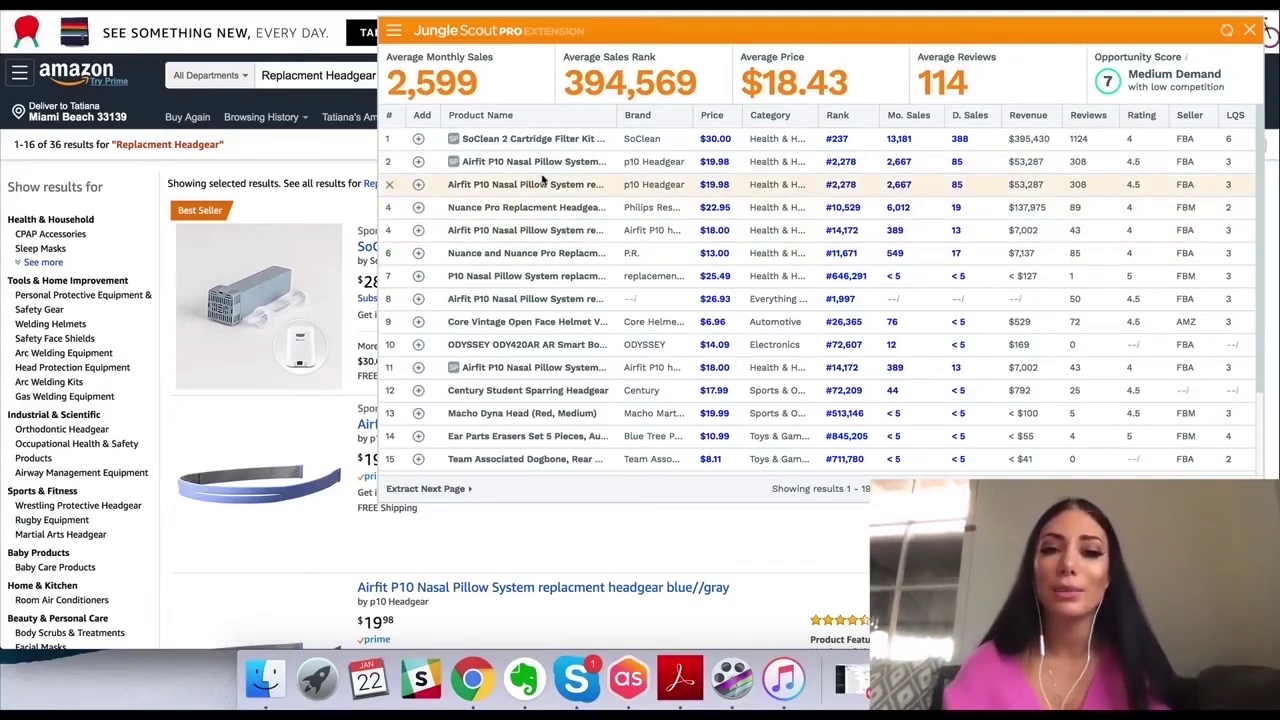
{"action": "mouse_move", "coordinate": [543, 178]}
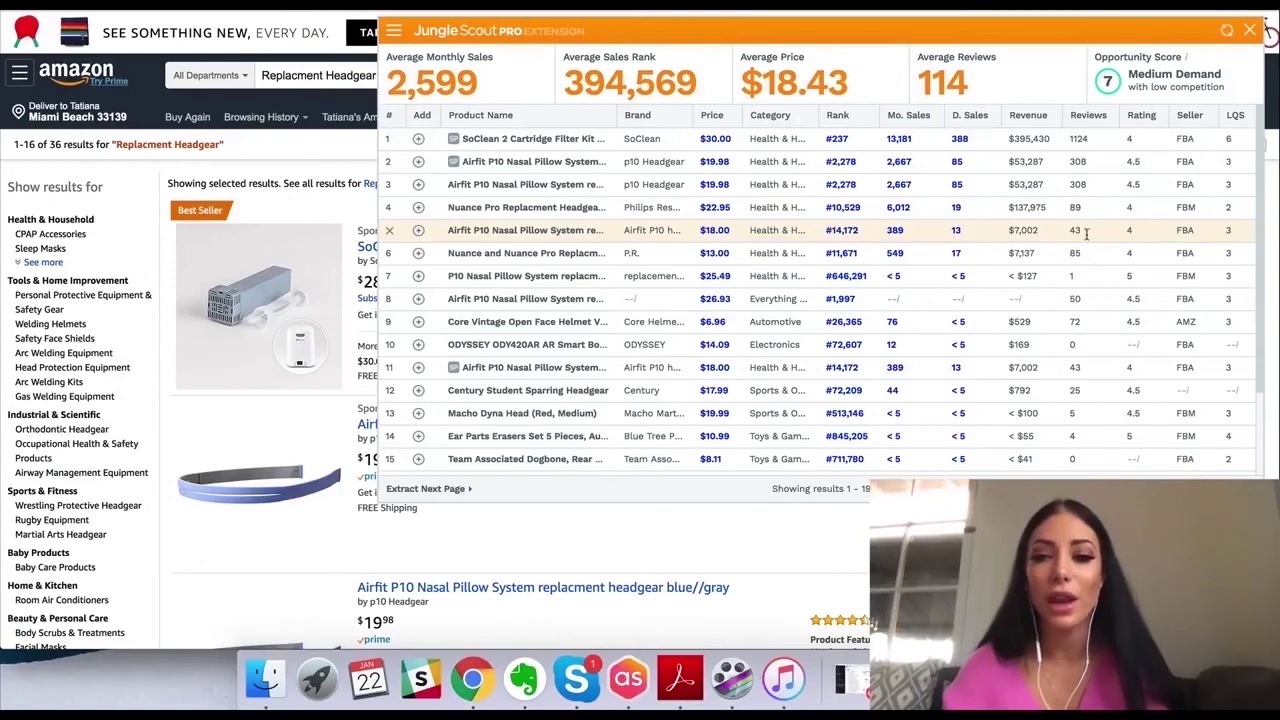
{"action": "scroll", "coordinate": [1089, 245], "scroll_direction": "down", "scroll_amount": 5}
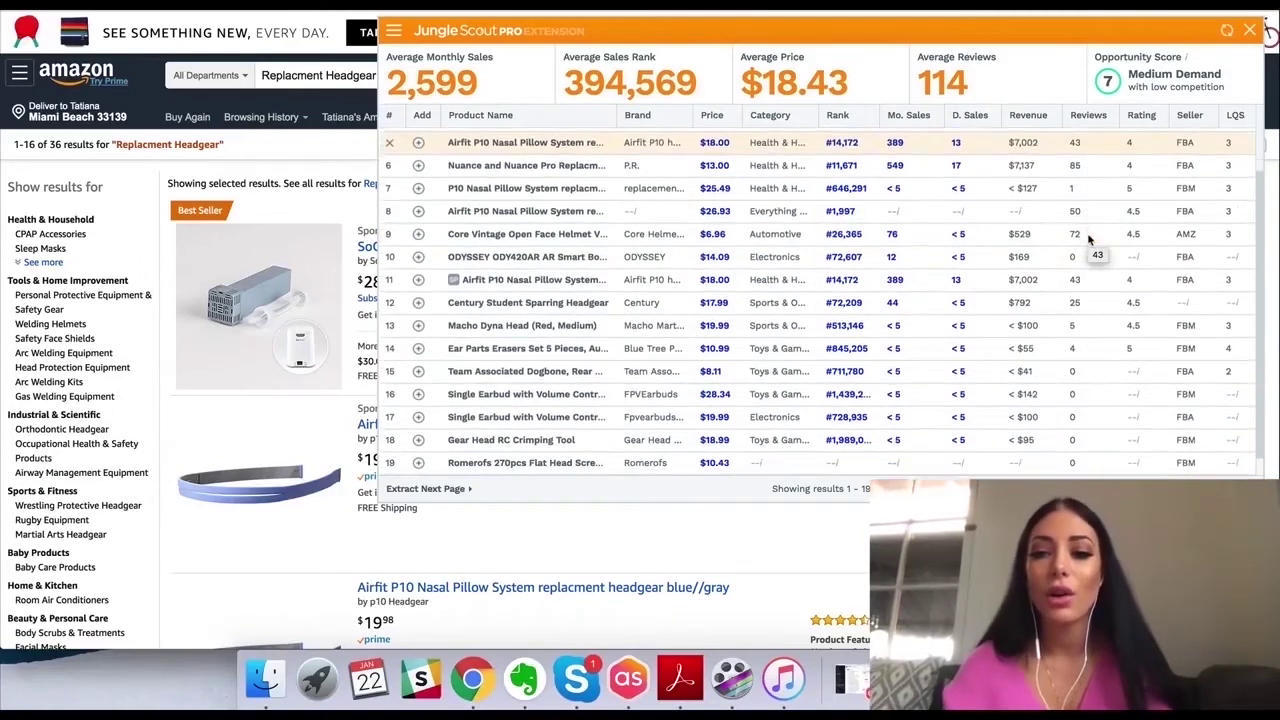
{"action": "scroll", "coordinate": [1092, 243], "scroll_direction": "up", "scroll_amount": 5}
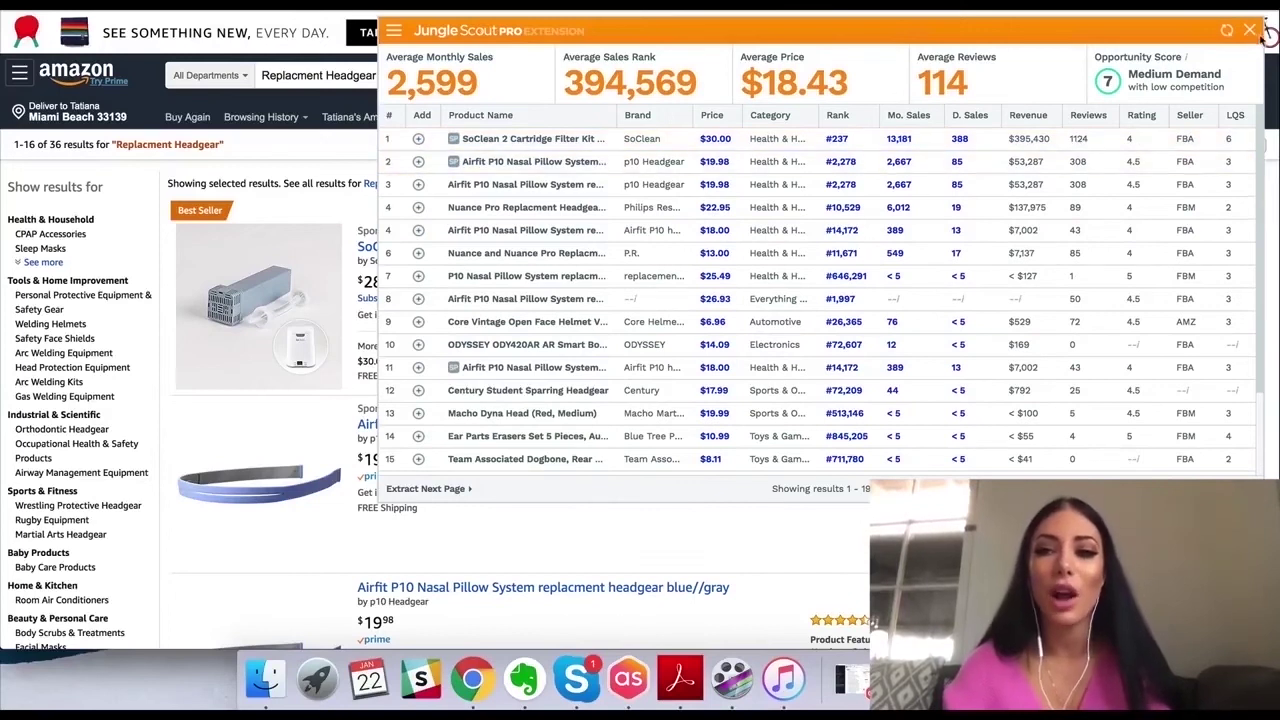
Close the extension's results and compare the Nuance Pro headgear listing with the similar products in the Amazon results
{"action": "left_click", "coordinate": [1250, 30]}
{"action": "scroll", "coordinate": [434, 463], "scroll_direction": "down", "scroll_amount": 5}
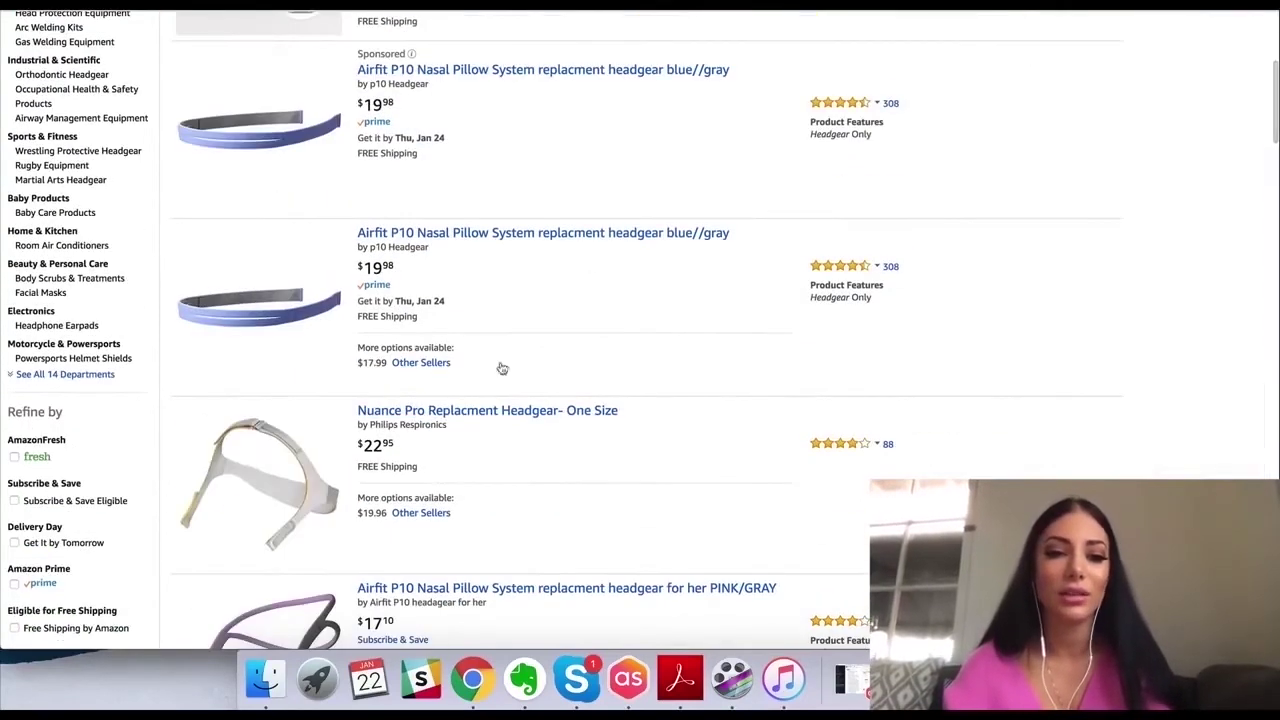
{"action": "scroll", "coordinate": [706, 368], "scroll_direction": "down", "scroll_amount": 6}
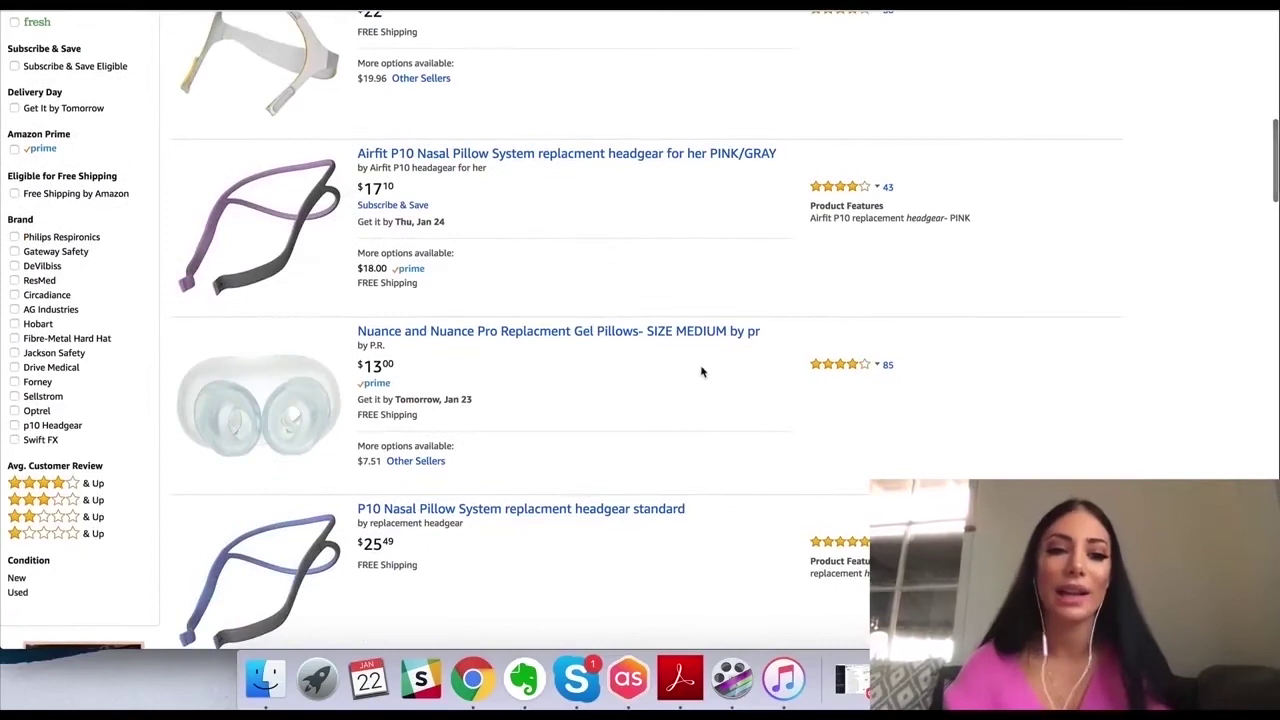
{"action": "scroll", "coordinate": [423, 443], "scroll_direction": "up", "scroll_amount": 3}
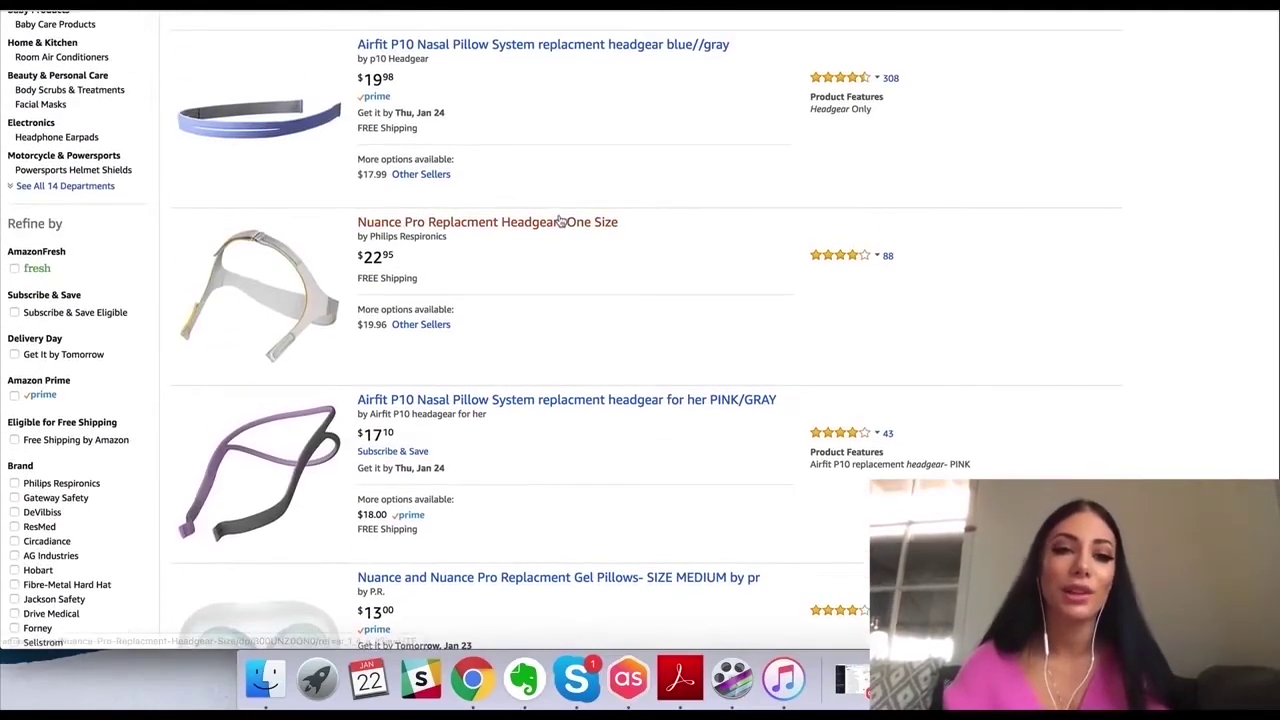
{"action": "scroll", "coordinate": [560, 220], "scroll_direction": "up", "scroll_amount": 3}
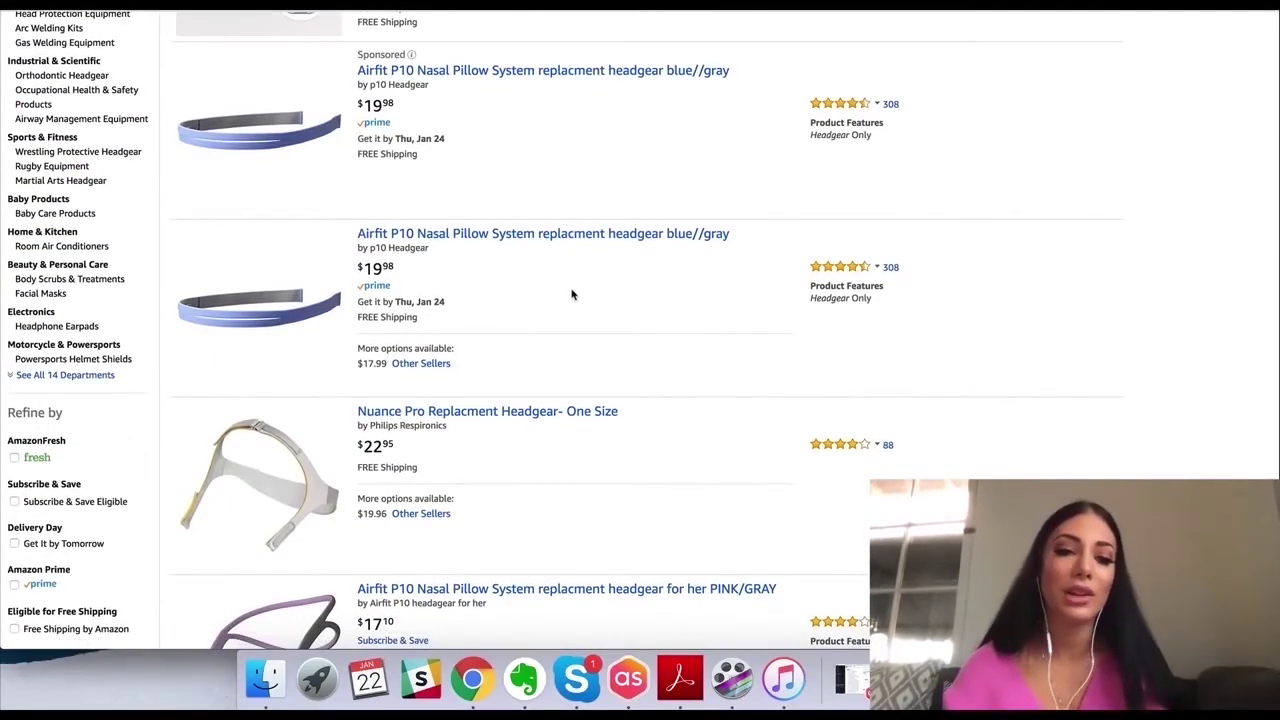
{"action": "scroll", "coordinate": [409, 420], "scroll_direction": "up", "scroll_amount": 5}
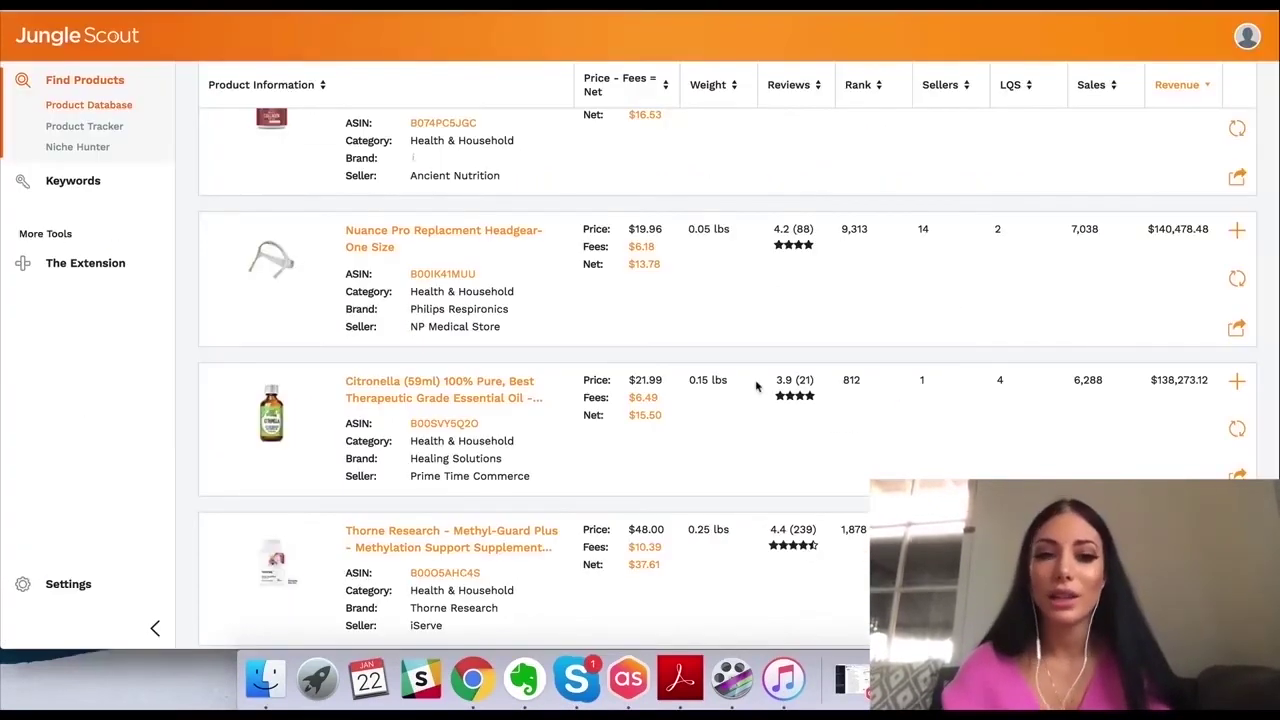
Look through more revenue-sorted products in the Jungle Scout Product Database and review the categories and filters used
{"action": "scroll", "coordinate": [756, 387], "scroll_direction": "down", "scroll_amount": 15}
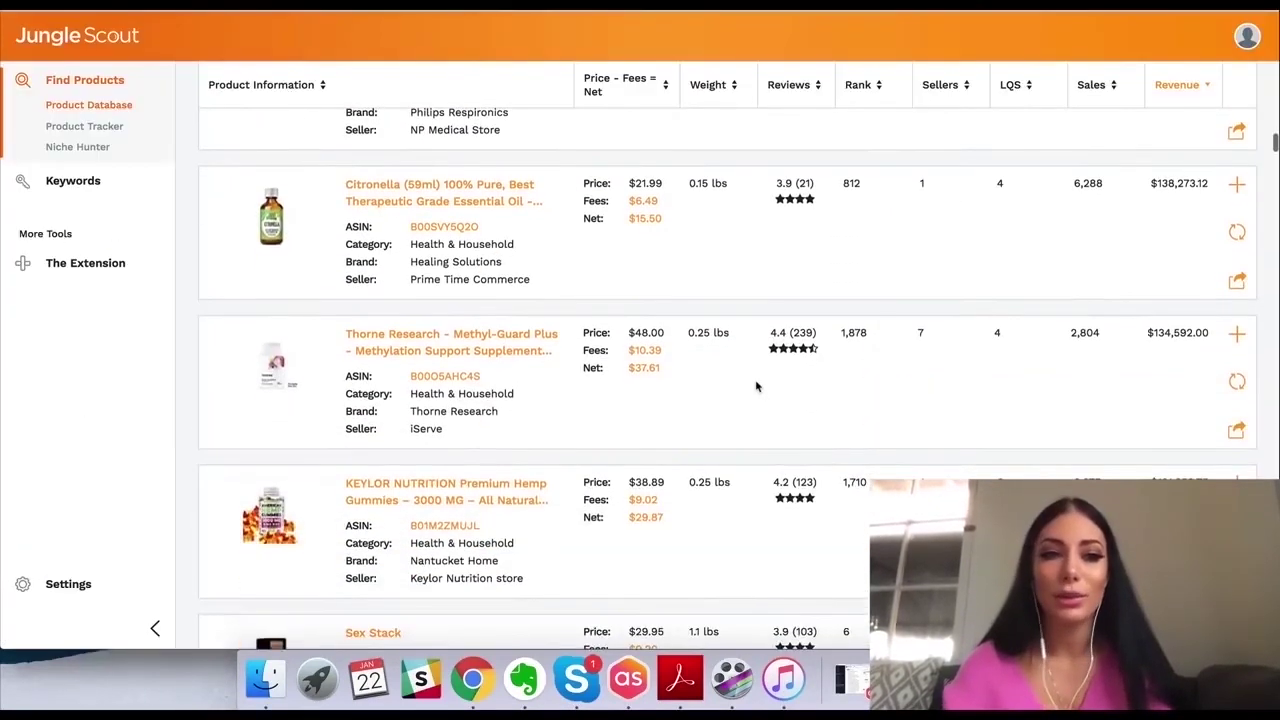
{"action": "scroll", "coordinate": [756, 387], "scroll_direction": "up", "scroll_amount": 20}
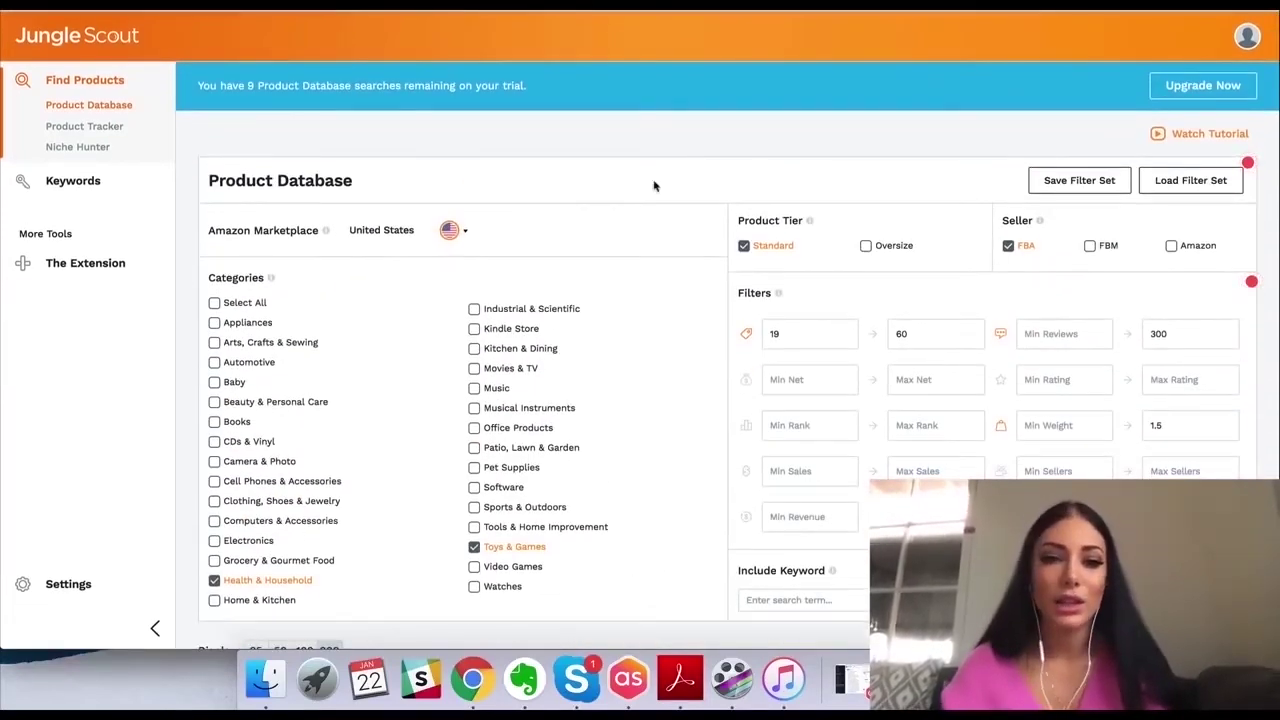
{"action": "scroll", "coordinate": [948, 163], "scroll_direction": "down", "scroll_amount": 3}
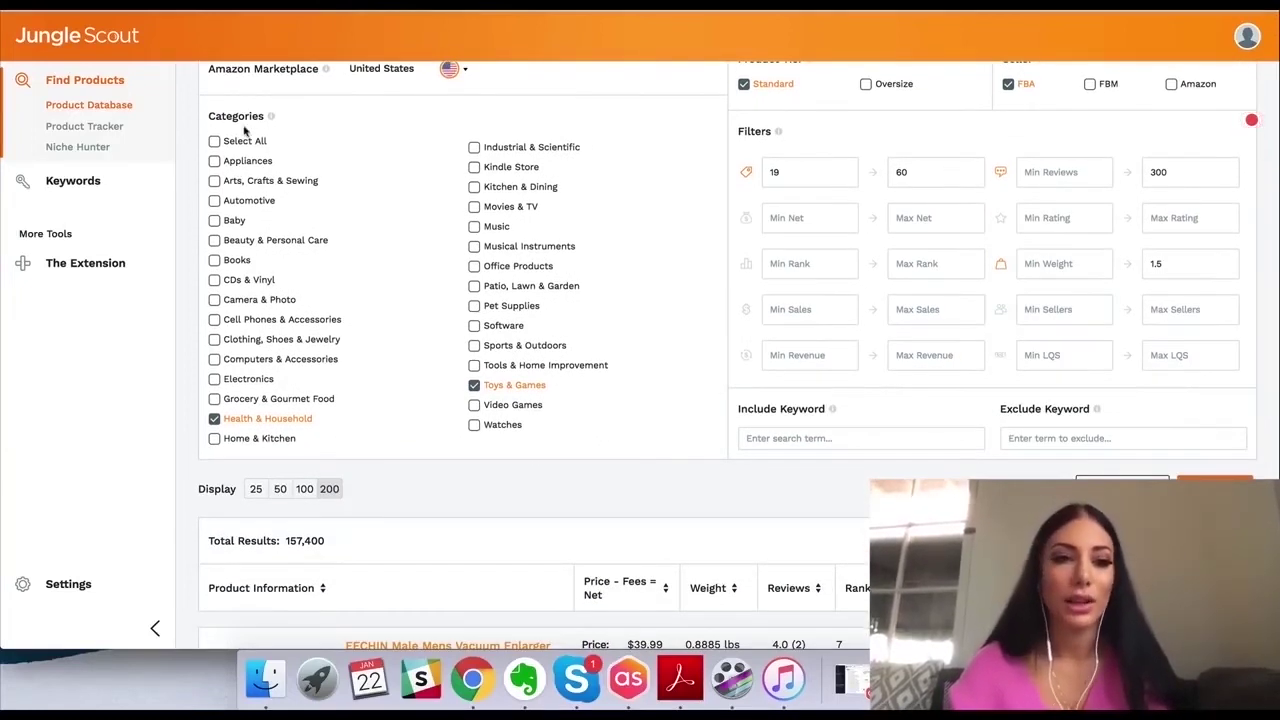
Open the Product Tracker, begin its guided setup and start a new group for the United States marketplace
{"action": "left_click", "coordinate": [104, 127]}
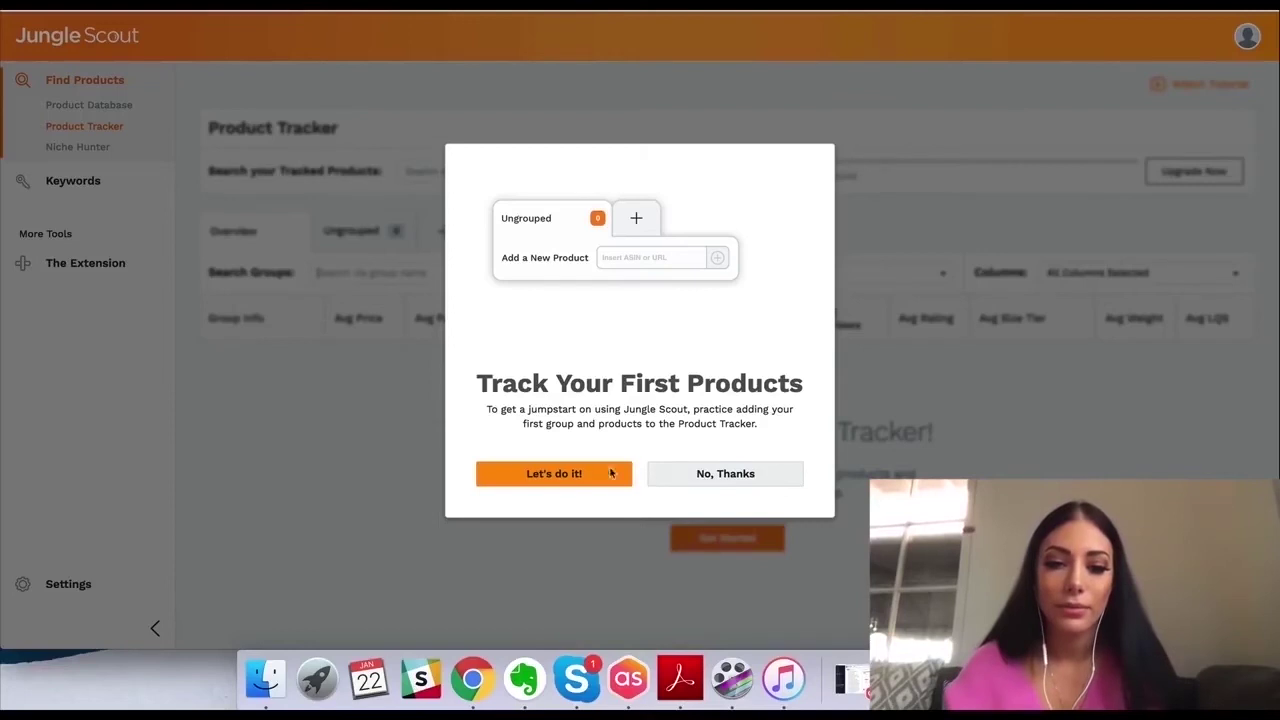
{"action": "left_click", "coordinate": [561, 473]}
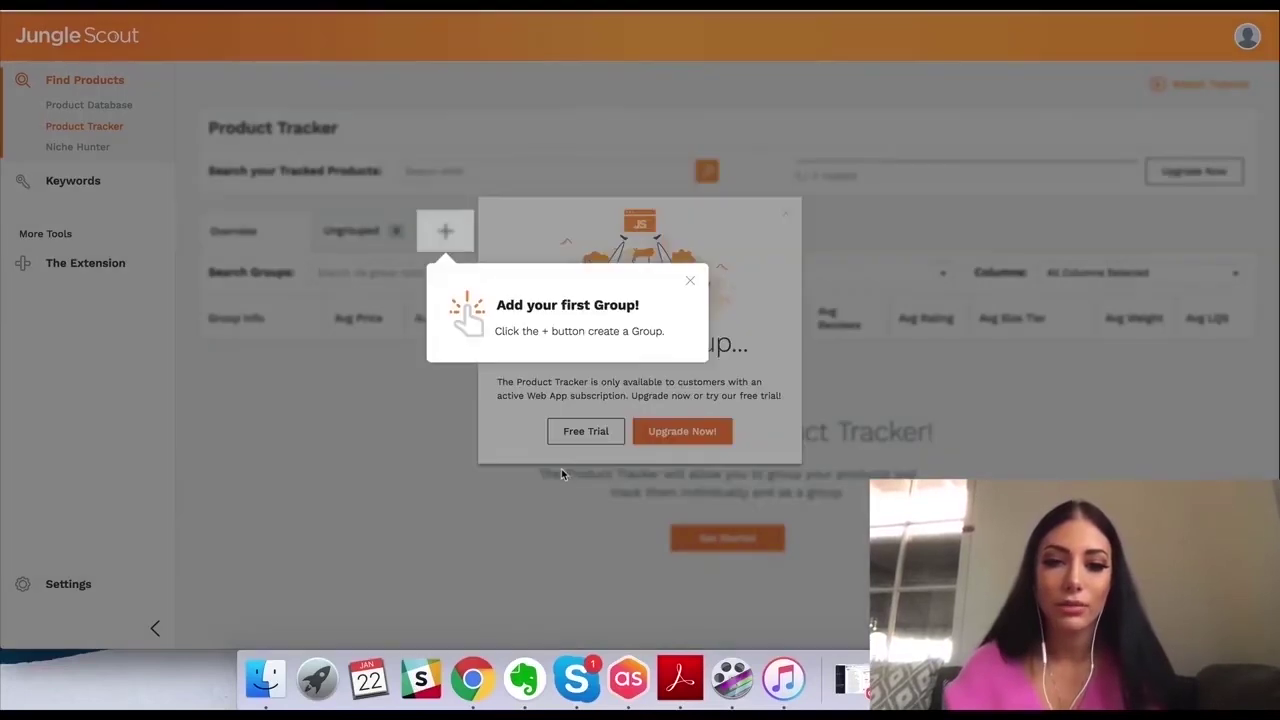
{"action": "left_click", "coordinate": [447, 243]}
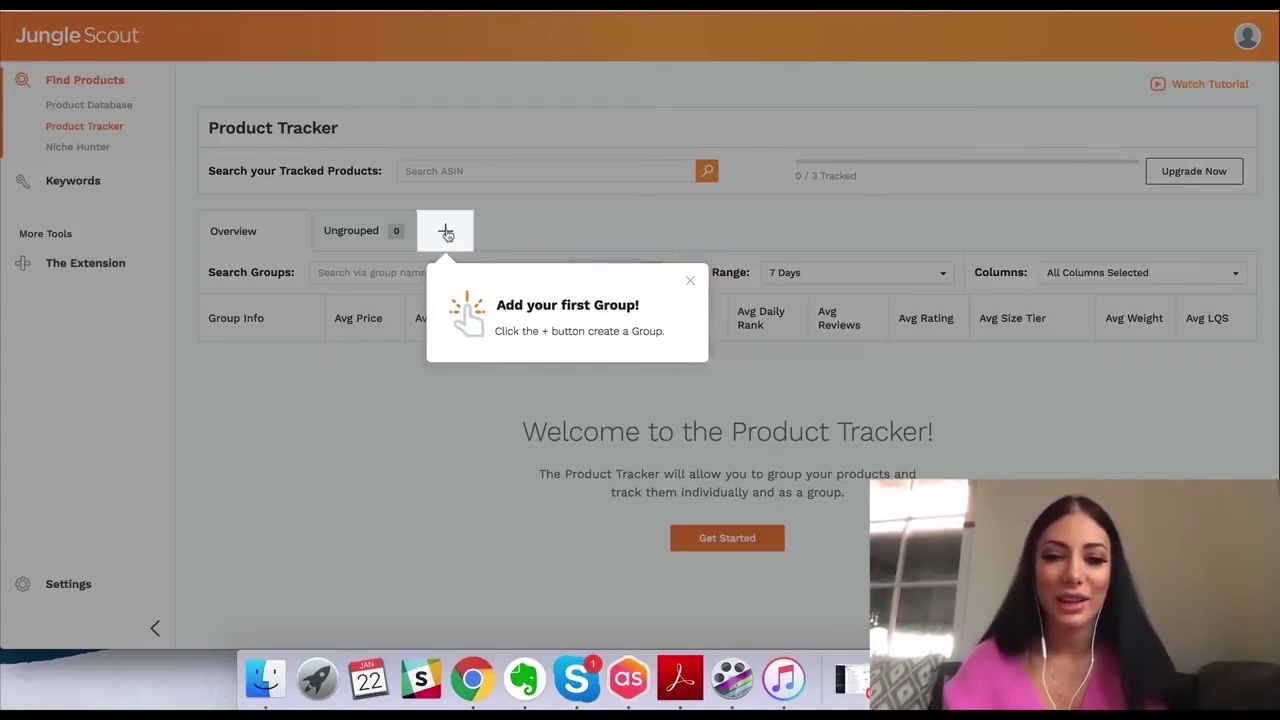
{"action": "left_click", "coordinate": [446, 232]}
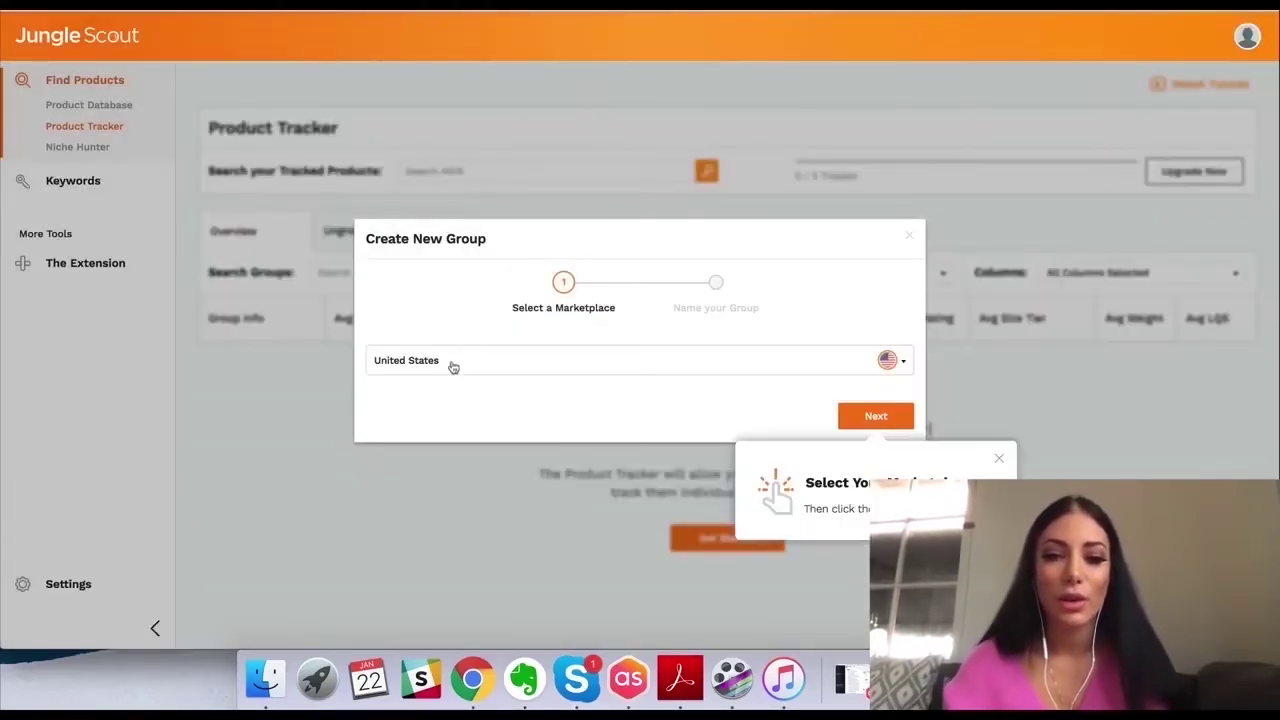
{"action": "left_click", "coordinate": [893, 415]}
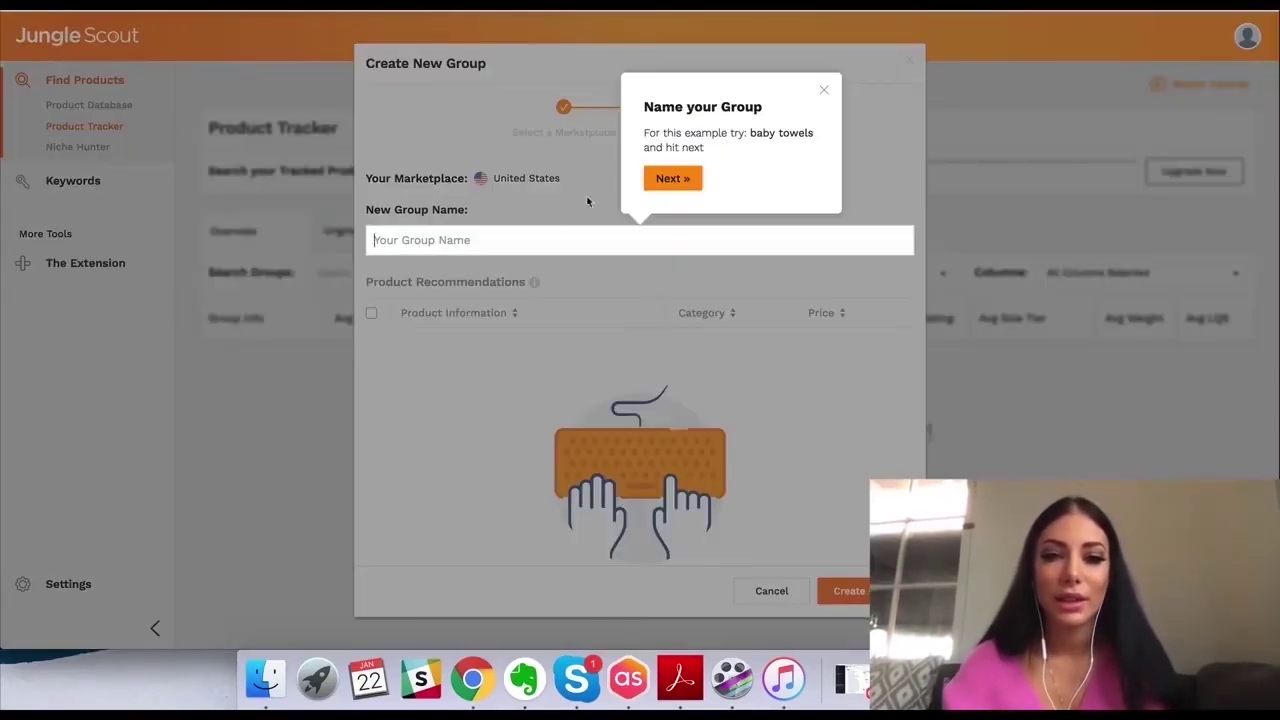
Name the new tracker group "Cell phone case" and continue to the product selection
{"action": "left_click", "coordinate": [541, 239]}
{"action": "type", "text": "Cell Pho"}
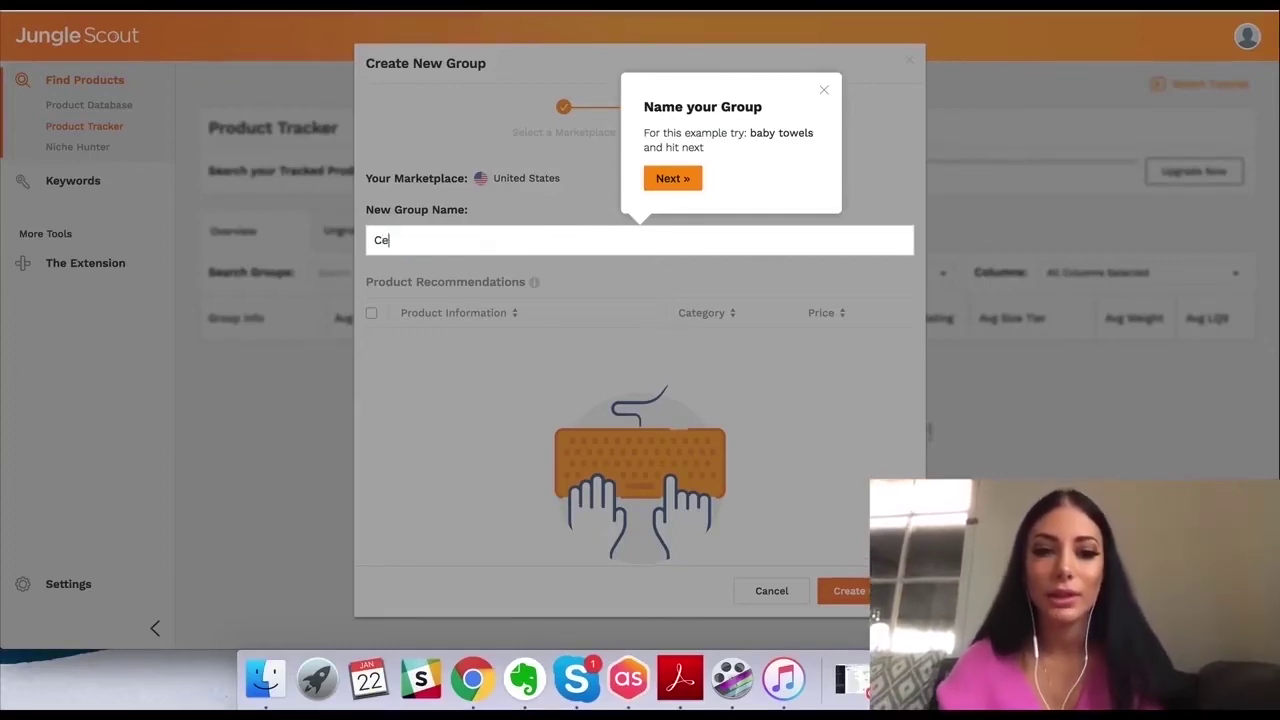
{"action": "key", "text": "BackSpace"}
{"action": "key", "text": "BackSpace"}
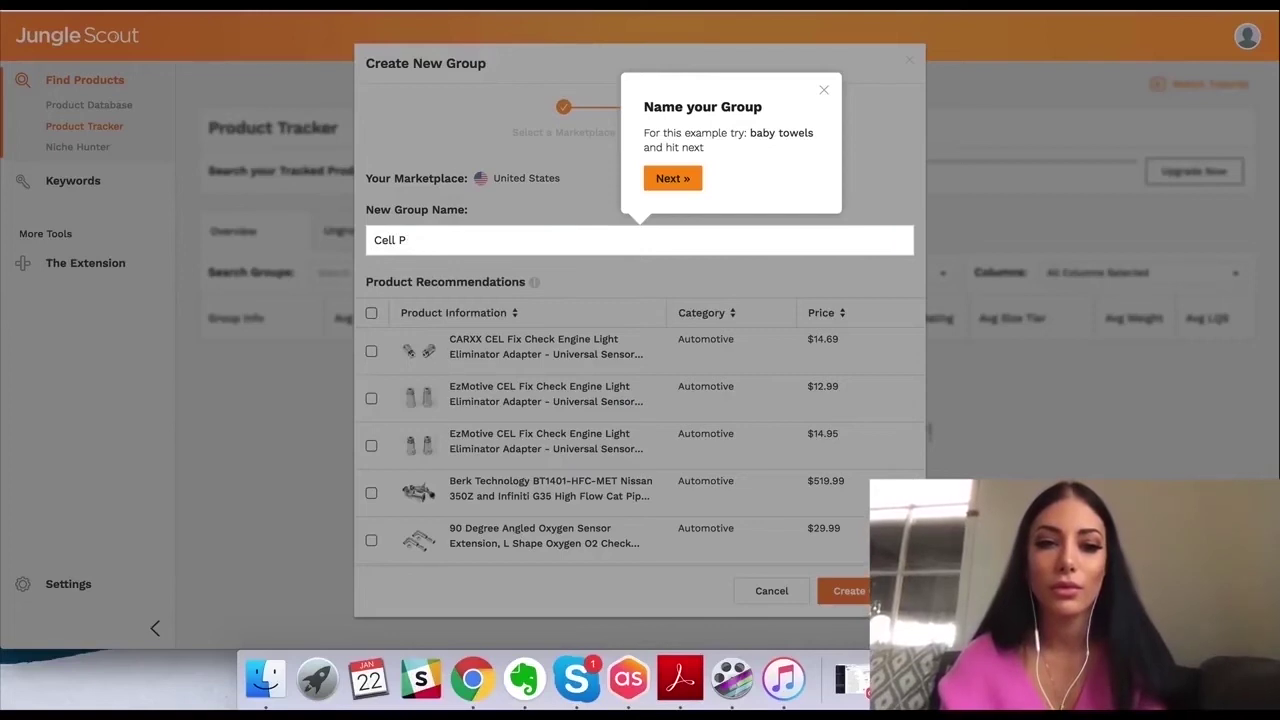
{"action": "type", "text": "HONE"}
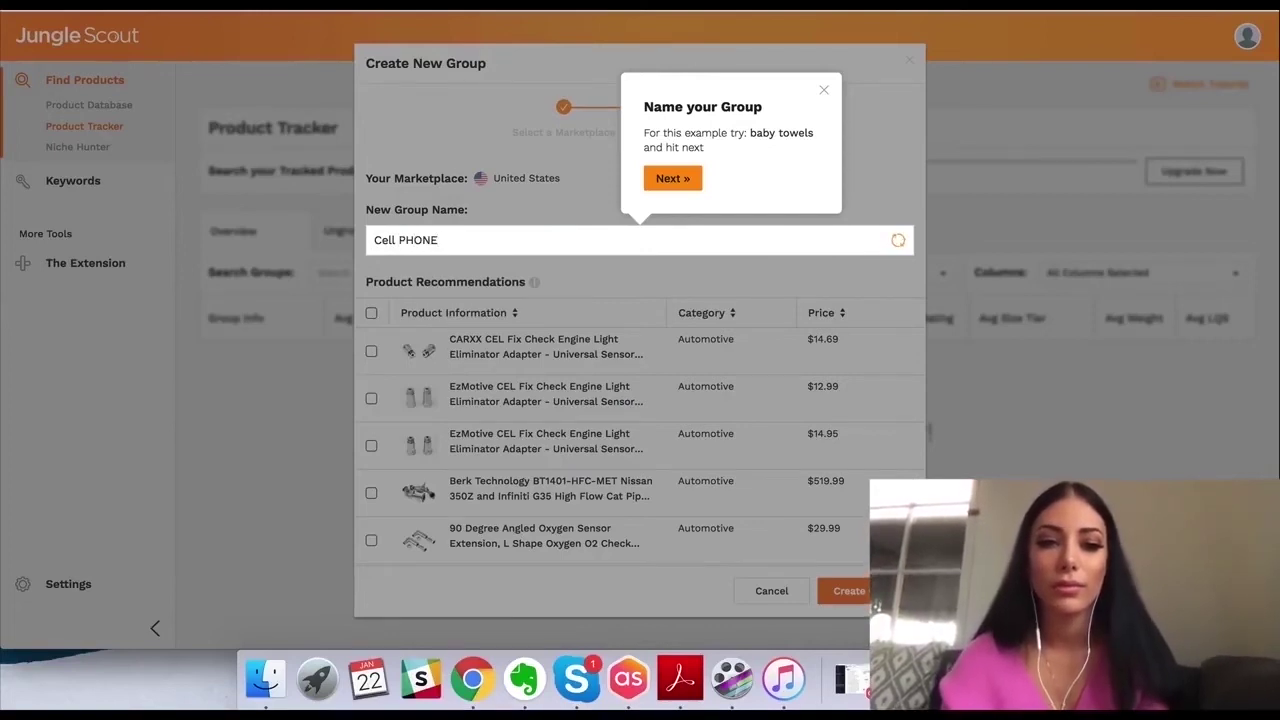
{"action": "key", "text": "BackSpace"}
{"action": "key", "text": "BackSpace"}
{"action": "key", "text": "BackSpace"}
{"action": "key", "text": "BackSpace"}
{"action": "key", "text": "BackSpace"}
{"action": "key", "text": "BackSpace"}
{"action": "type", "text": "phone cas"}
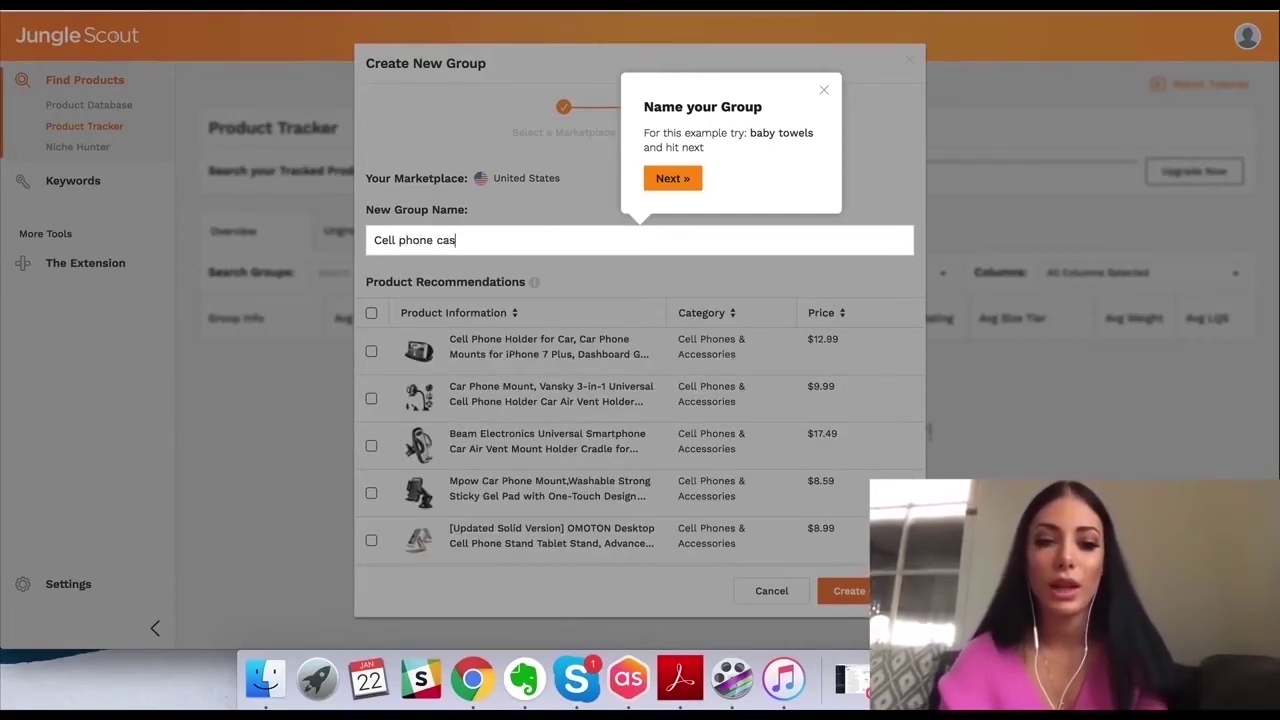
{"action": "type", "text": "e"}
{"action": "left_click", "coordinate": [673, 178]}
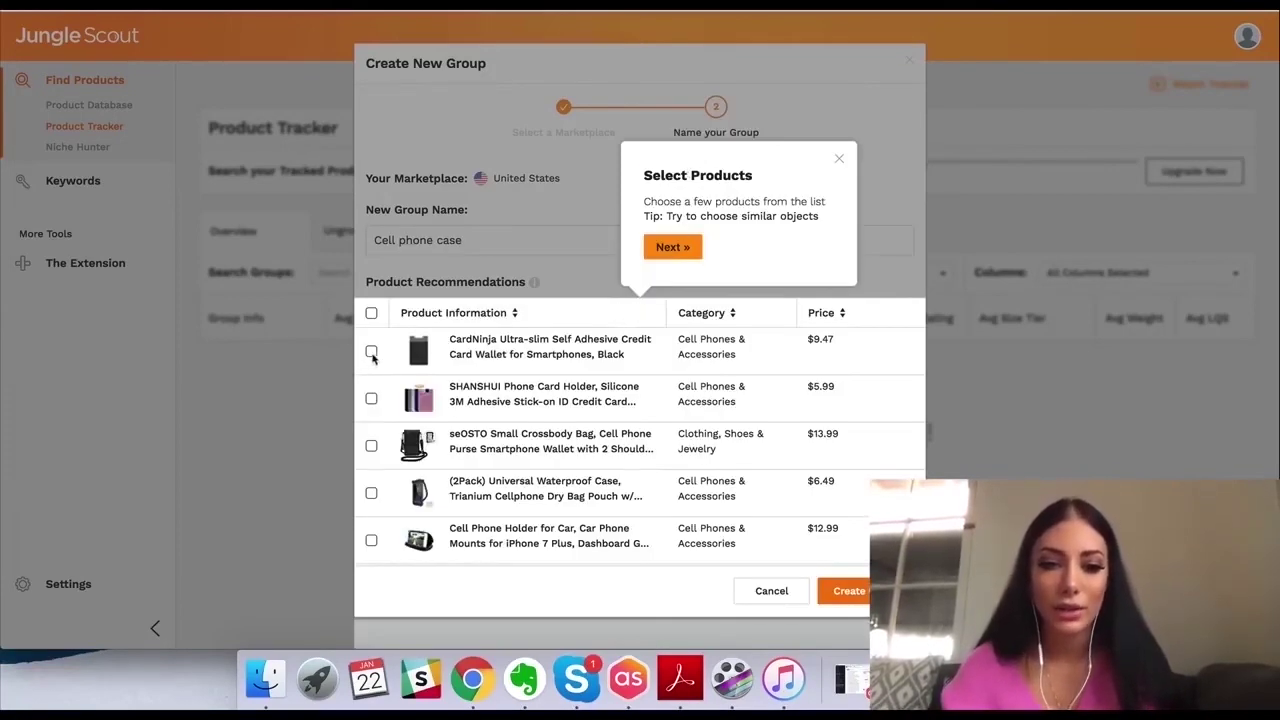
Select the CardNinja wallet, SHANSHUI card holder and seOSTO crossbody bag, try to create the group with them, and leave the guide
{"action": "left_click", "coordinate": [371, 353]}
{"action": "left_click", "coordinate": [371, 399]}
{"action": "left_click", "coordinate": [371, 446]}
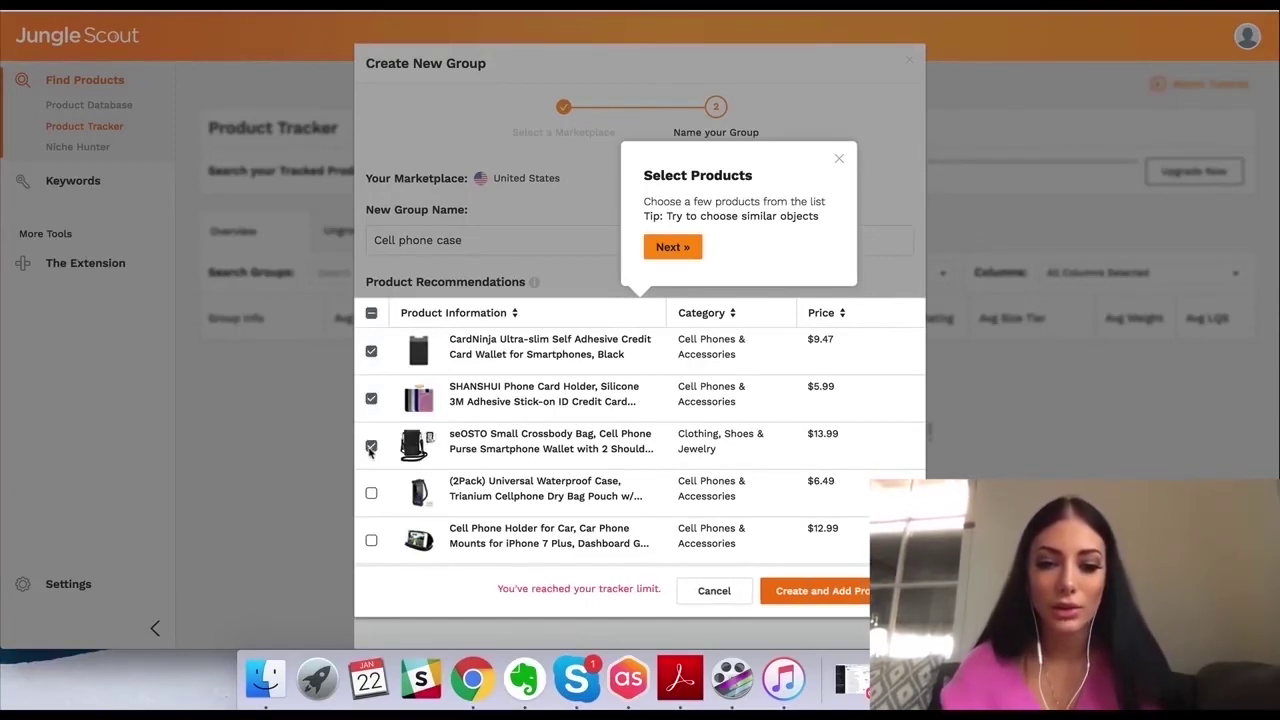
{"action": "left_click", "coordinate": [673, 248]}
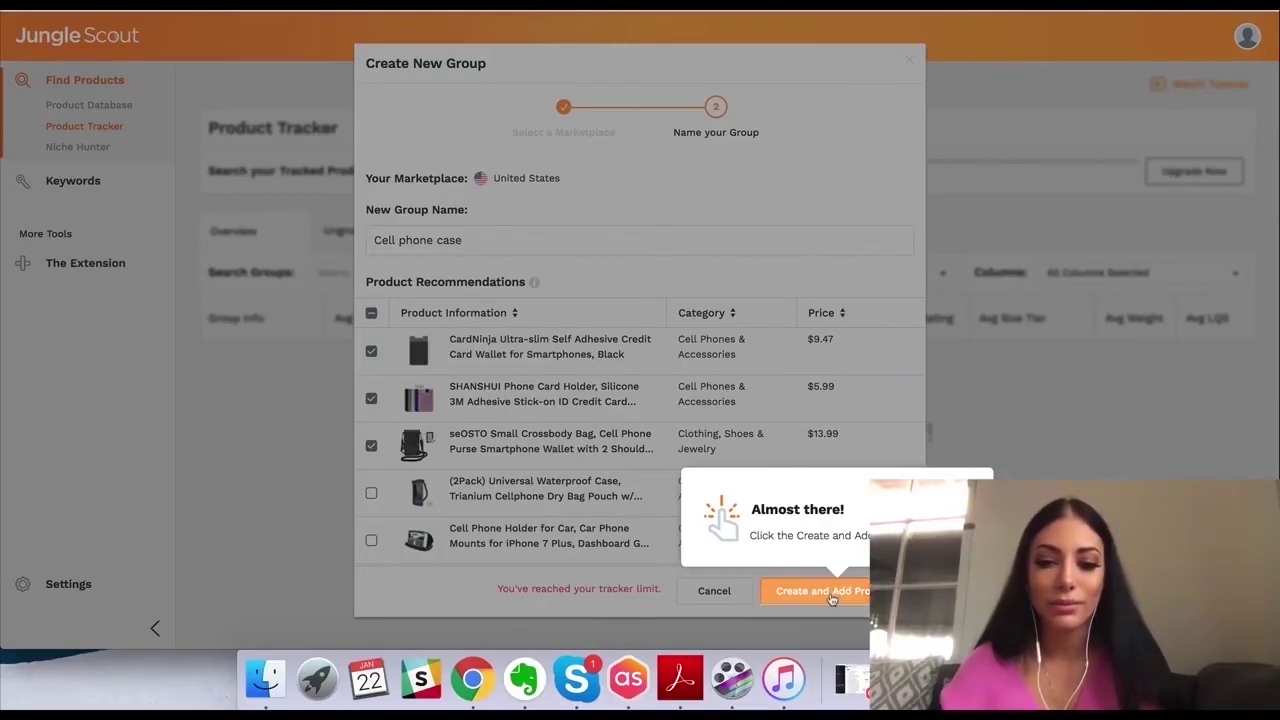
{"action": "left_click", "coordinate": [800, 590]}
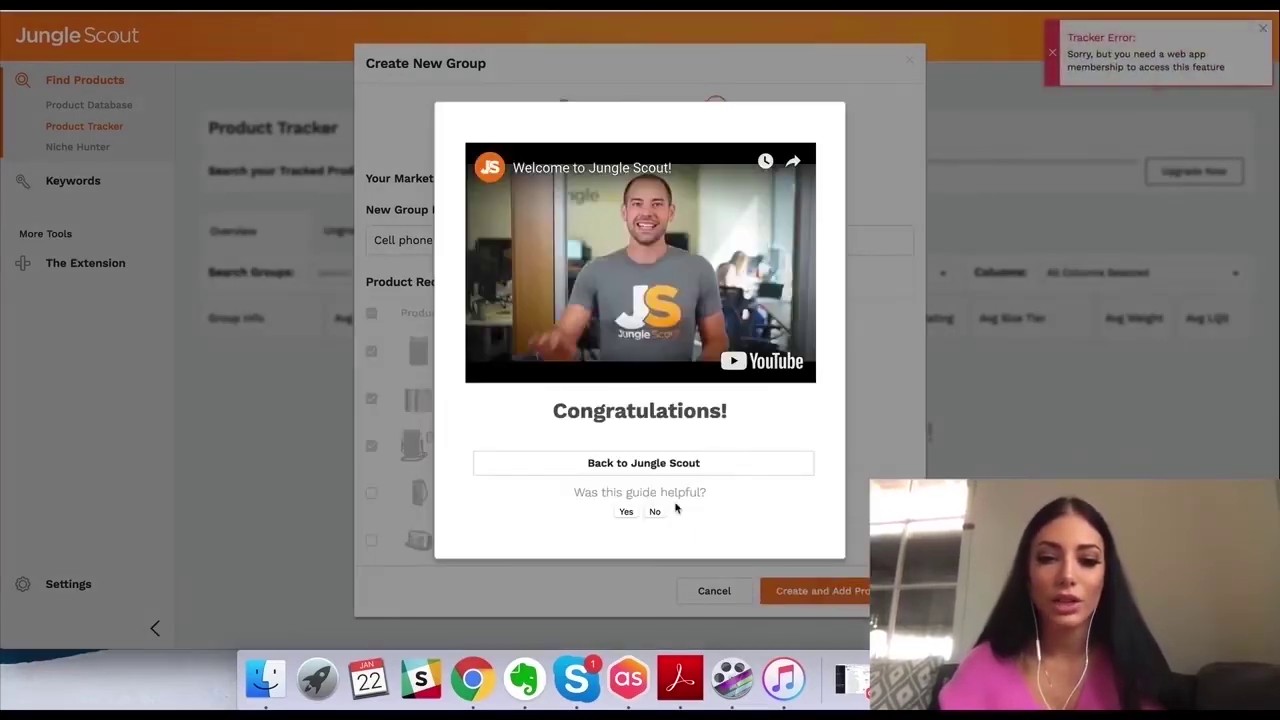
{"action": "left_click", "coordinate": [641, 468]}
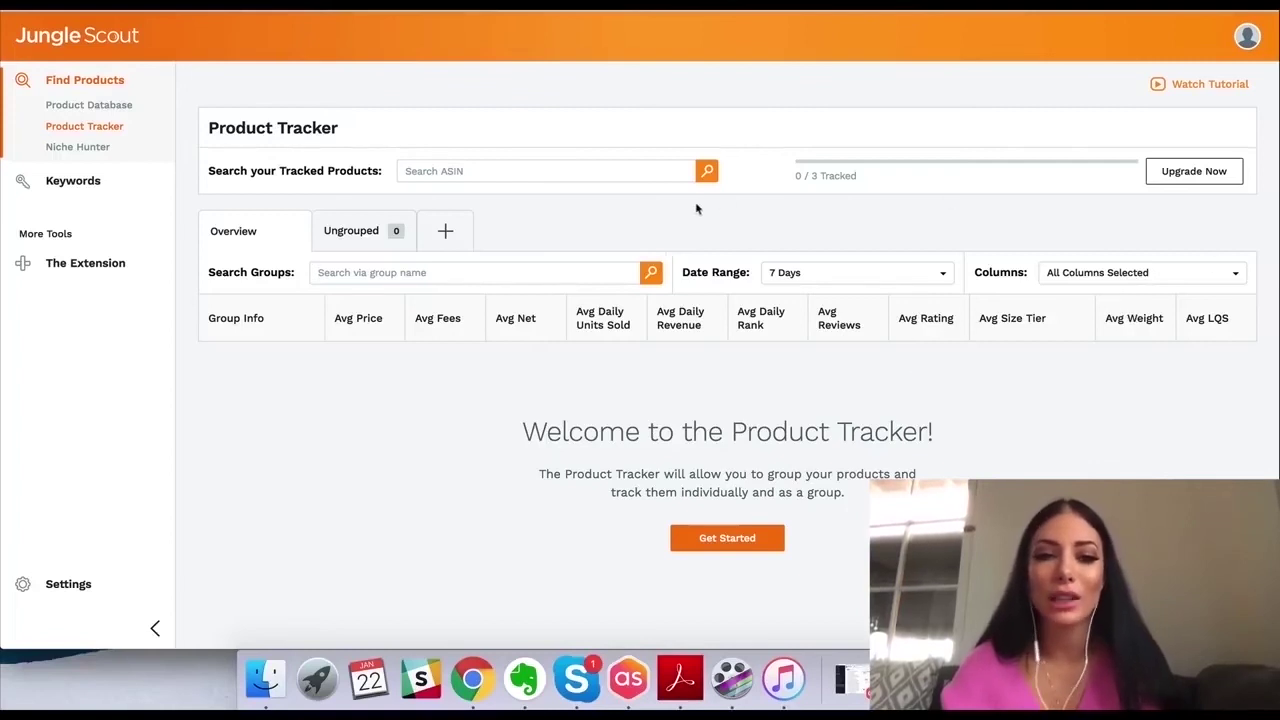
Open Niche Hunter and select the Health & Household category
{"action": "left_click", "coordinate": [104, 158]}
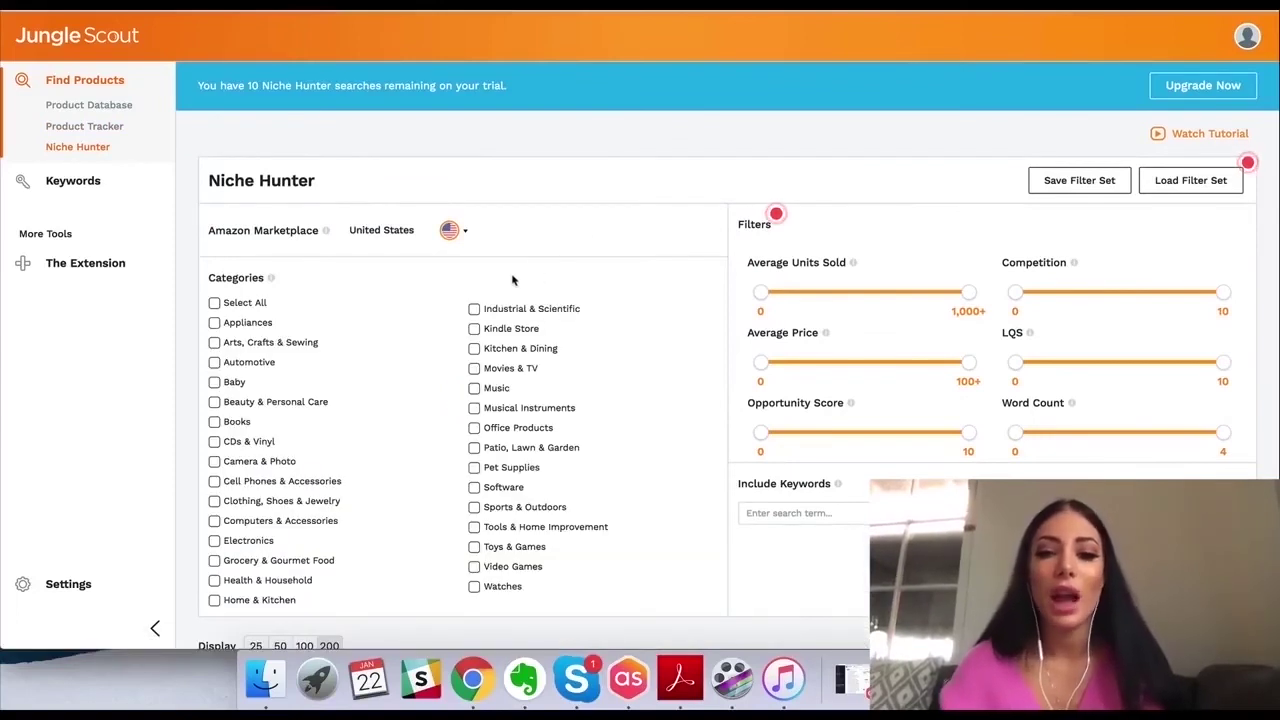
{"action": "scroll", "coordinate": [505, 270], "scroll_direction": "down", "scroll_amount": 2}
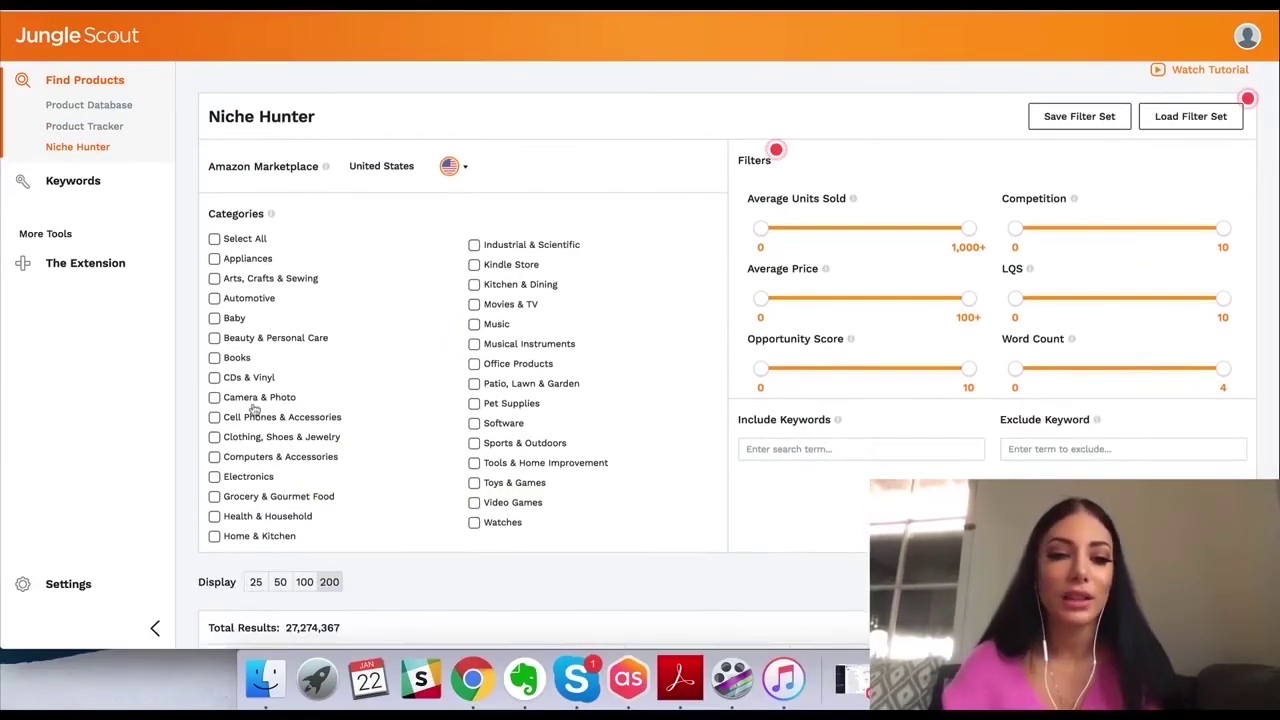
{"action": "left_click", "coordinate": [215, 518]}
{"action": "scroll", "coordinate": [864, 211], "scroll_direction": "up", "scroll_amount": 1}
{"action": "scroll", "coordinate": [864, 211], "scroll_direction": "up", "scroll_amount": 1}
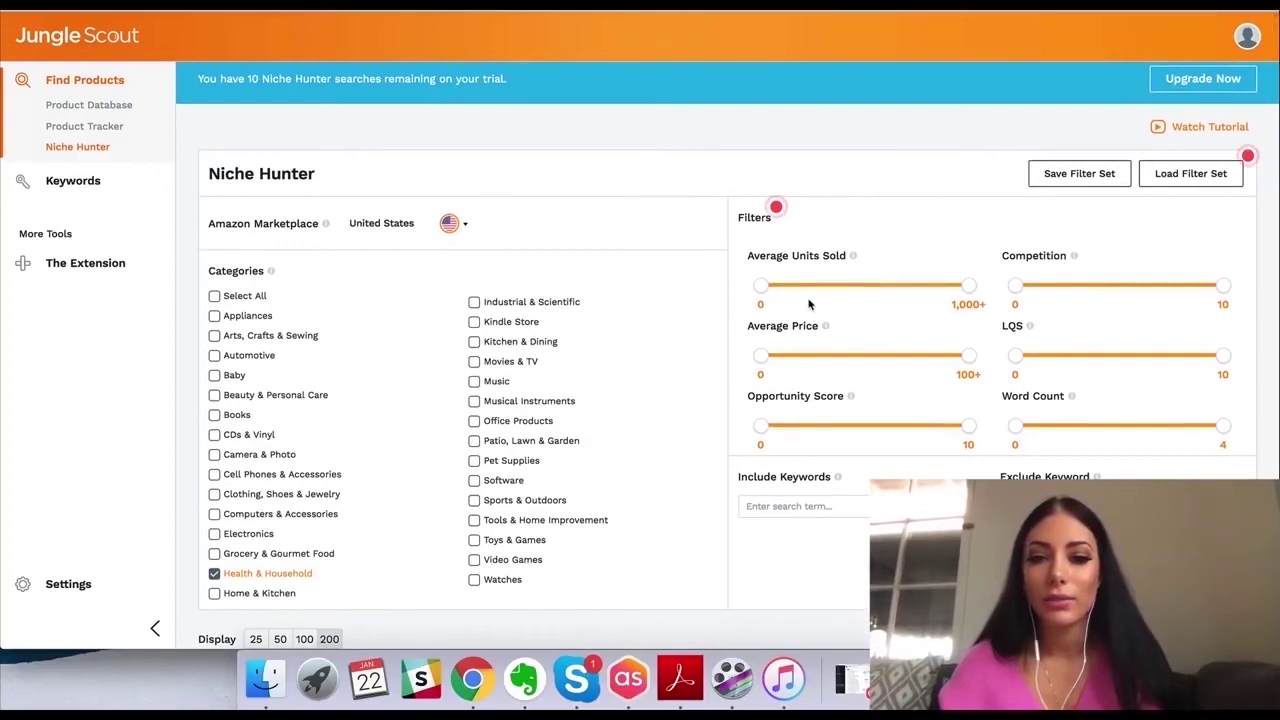
Set the average price range to 34–56 and the minimum average units sold to 289
{"action": "left_click_drag", "start_coordinate": [969, 361], "coordinate": [892, 358]}
{"action": "left_click_drag", "start_coordinate": [765, 363], "coordinate": [878, 362]}
{"action": "left_click_drag", "start_coordinate": [767, 292], "coordinate": [822, 298]}
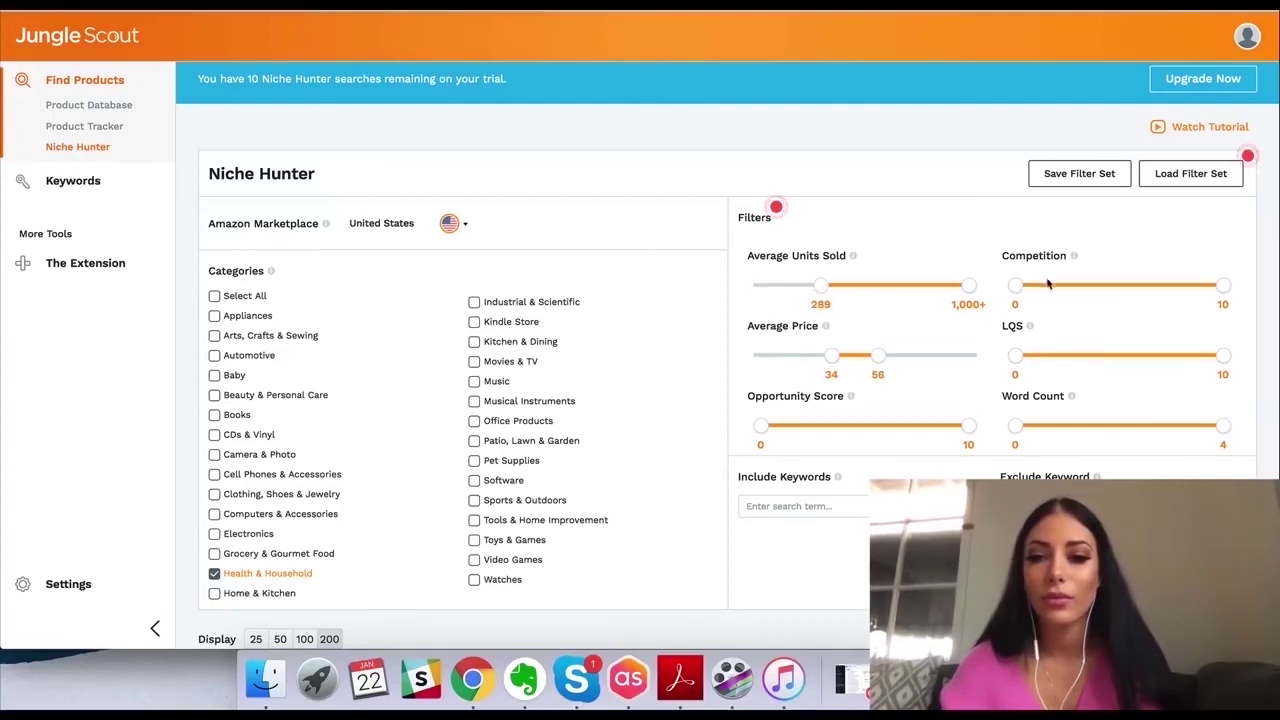
Limit the niche competition to a maximum of 5 and set the minimum opportunity score to 4
{"action": "left_click_drag", "start_coordinate": [1224, 287], "coordinate": [1110, 294]}
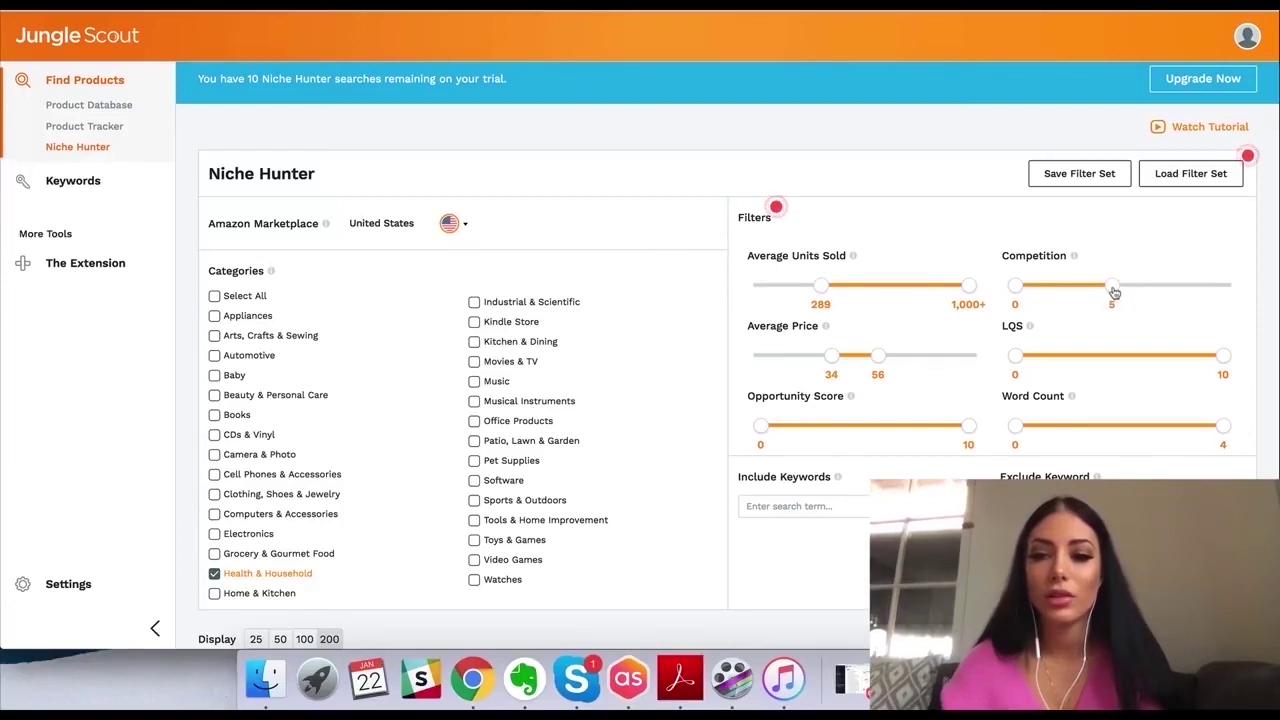
{"action": "scroll", "coordinate": [1010, 454], "scroll_direction": "down", "scroll_amount": 1}
{"action": "left_click_drag", "start_coordinate": [761, 378], "coordinate": [849, 386]}
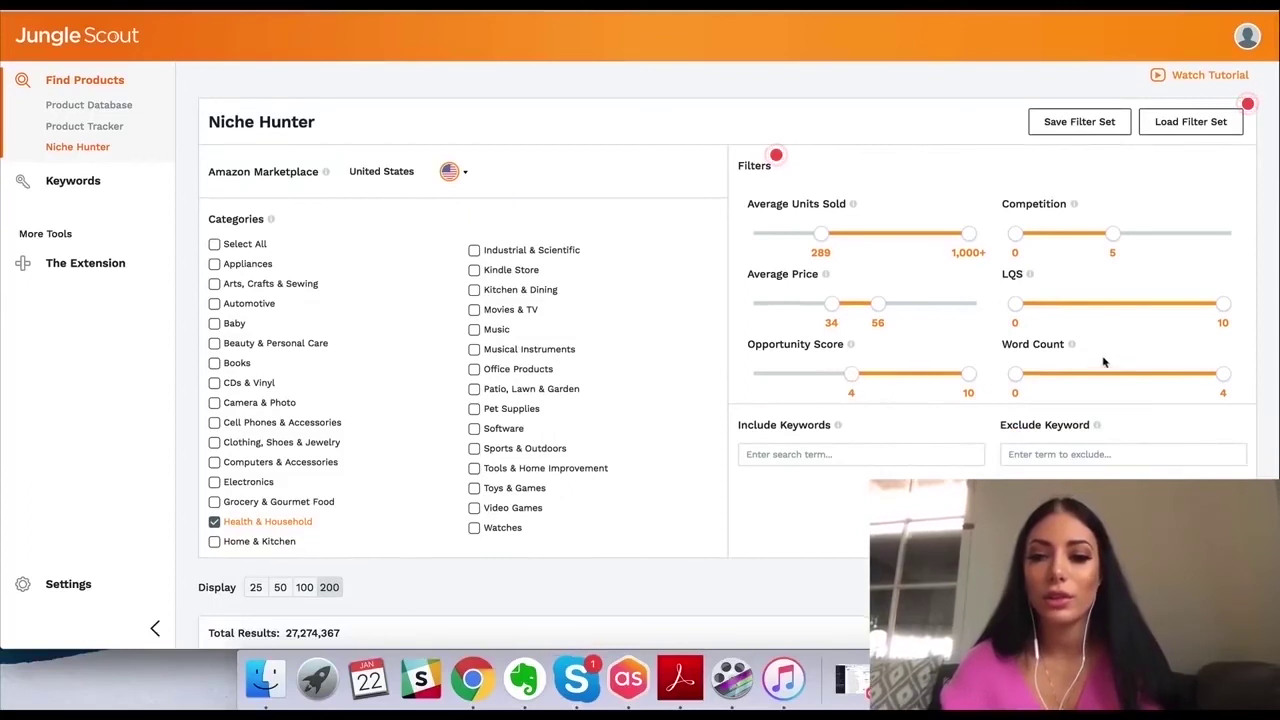
Run the niche search with the chosen filters and look through the resulting niches
{"action": "scroll", "coordinate": [1106, 363], "scroll_direction": "down", "scroll_amount": 1}
{"action": "scroll", "coordinate": [1106, 365], "scroll_direction": "down", "scroll_amount": 2}
{"action": "left_click", "coordinate": [1214, 428]}
{"action": "scroll", "coordinate": [816, 297], "scroll_direction": "down", "scroll_amount": 6}
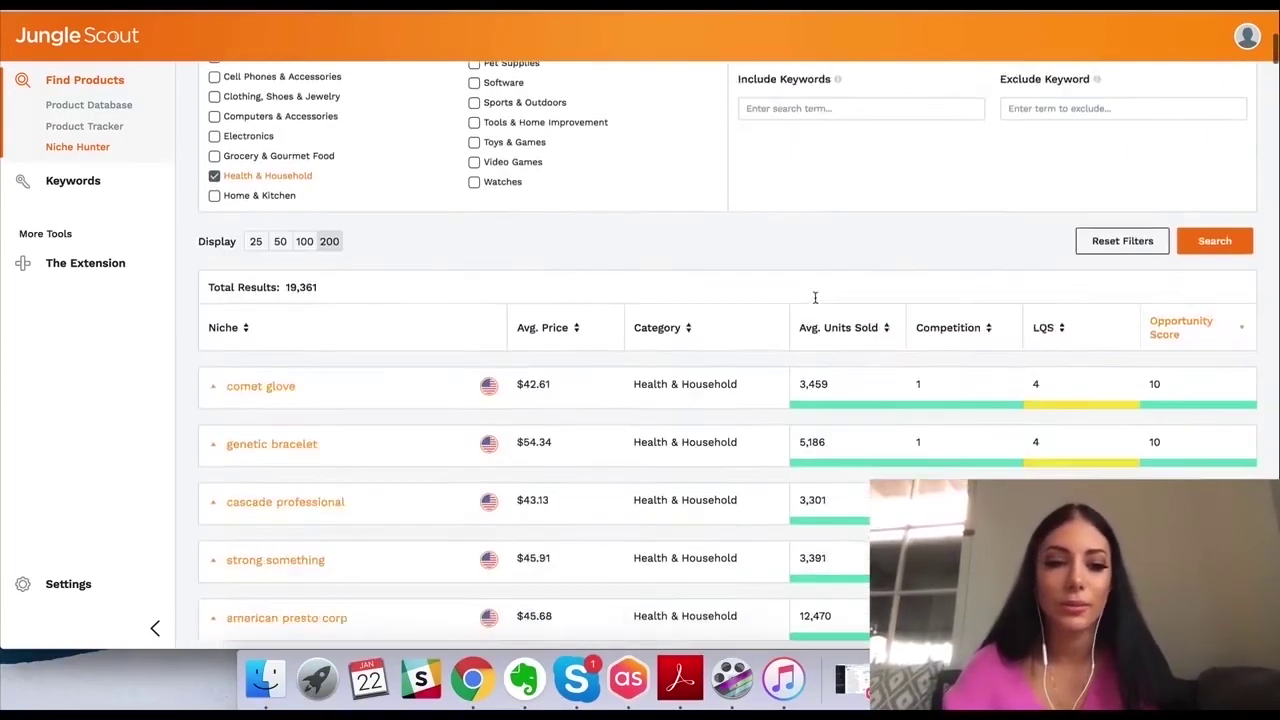
{"action": "scroll", "coordinate": [449, 120], "scroll_direction": "up", "scroll_amount": 1}
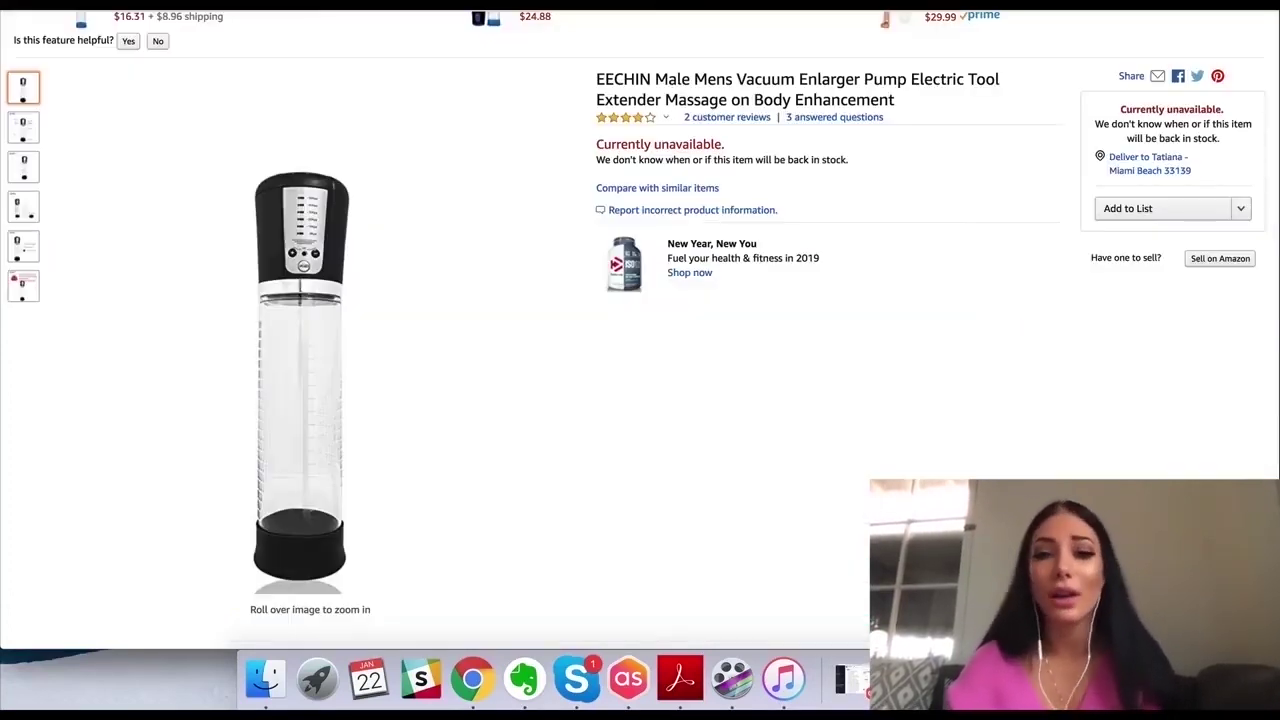
Switch to the Amazon product page, search for "slippers" and browse the listed products
{"action": "scroll", "coordinate": [464, 166], "scroll_direction": "up", "scroll_amount": 5}
{"action": "left_click", "coordinate": [314, 76]}
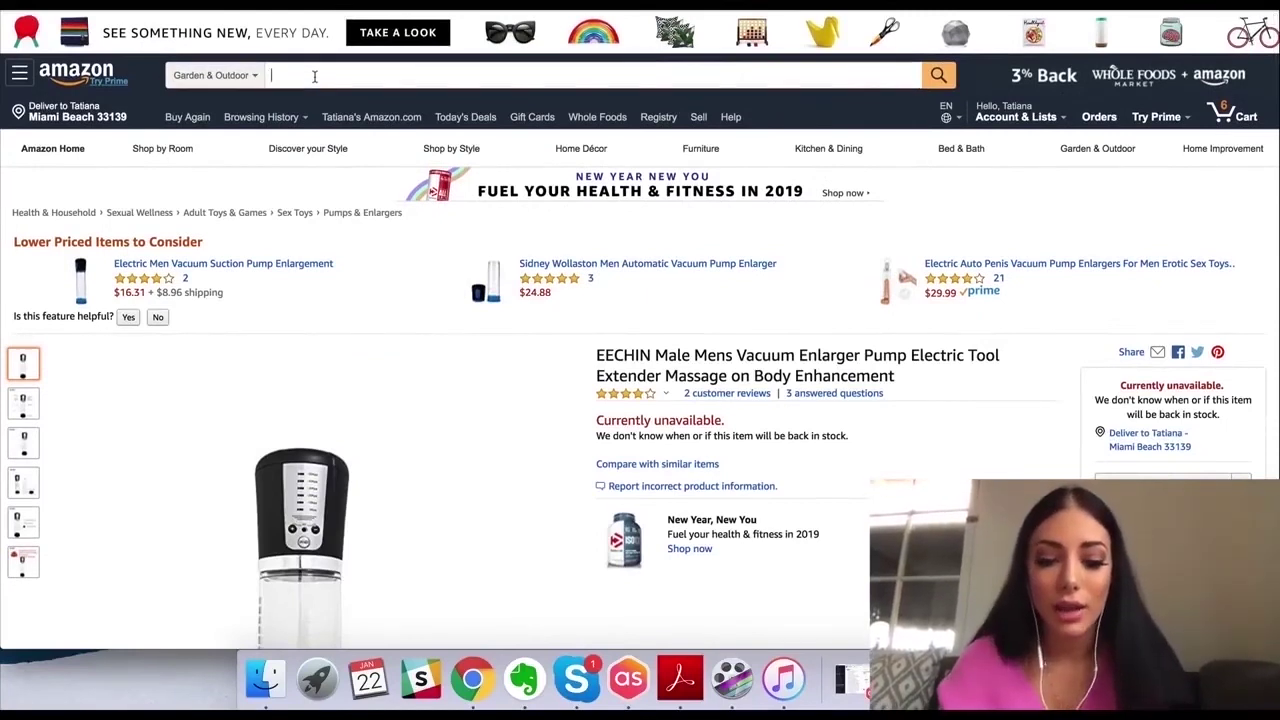
{"action": "type", "text": "slippers"}
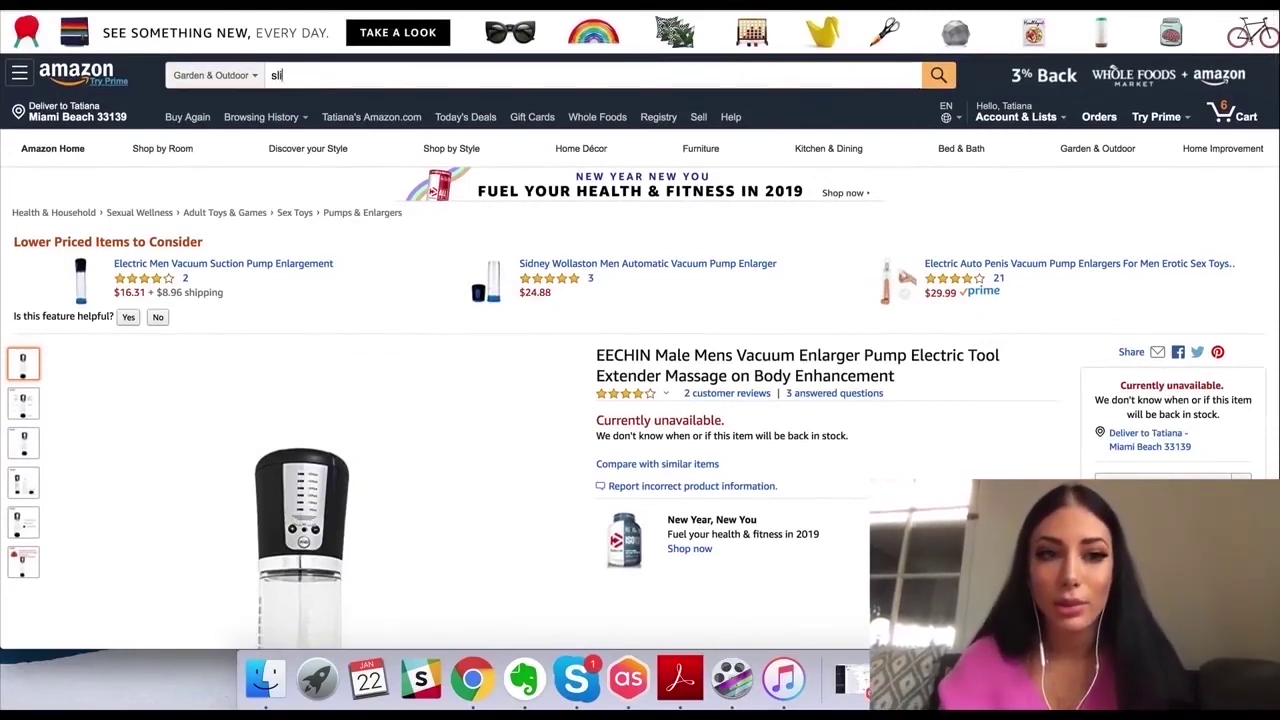
{"action": "key", "text": "Return"}
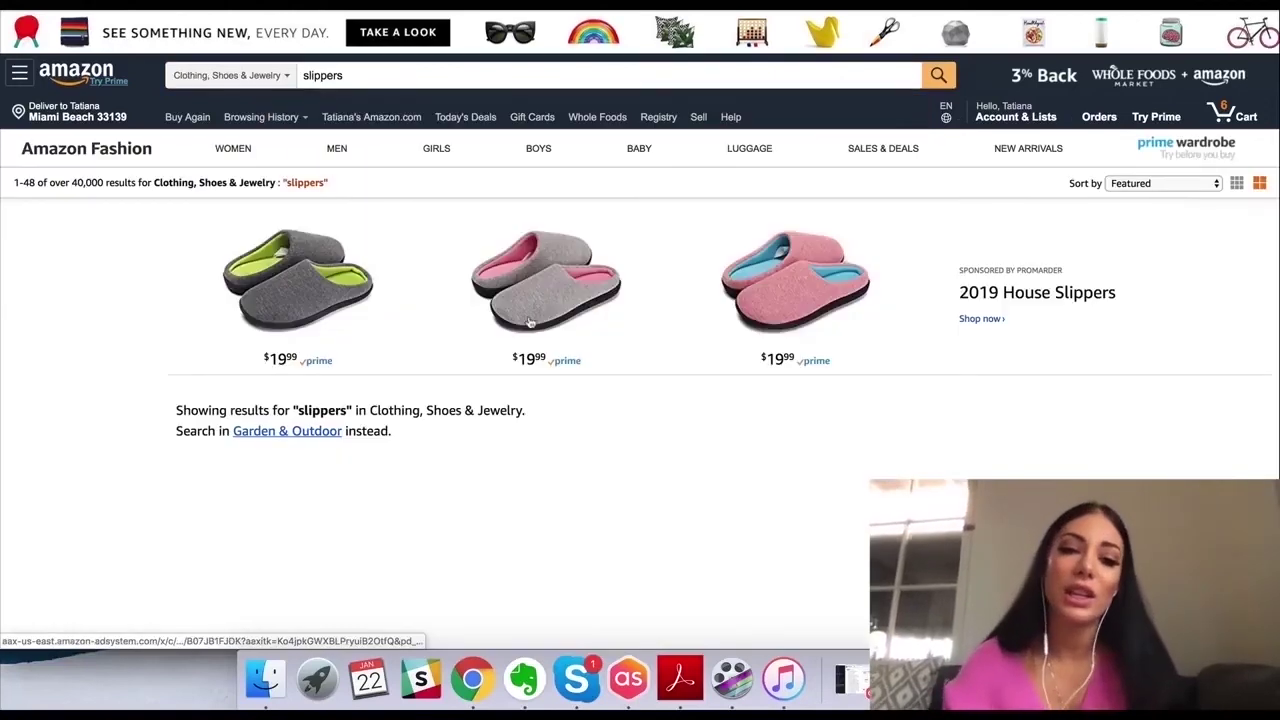
{"action": "scroll", "coordinate": [531, 323], "scroll_direction": "down", "scroll_amount": 5}
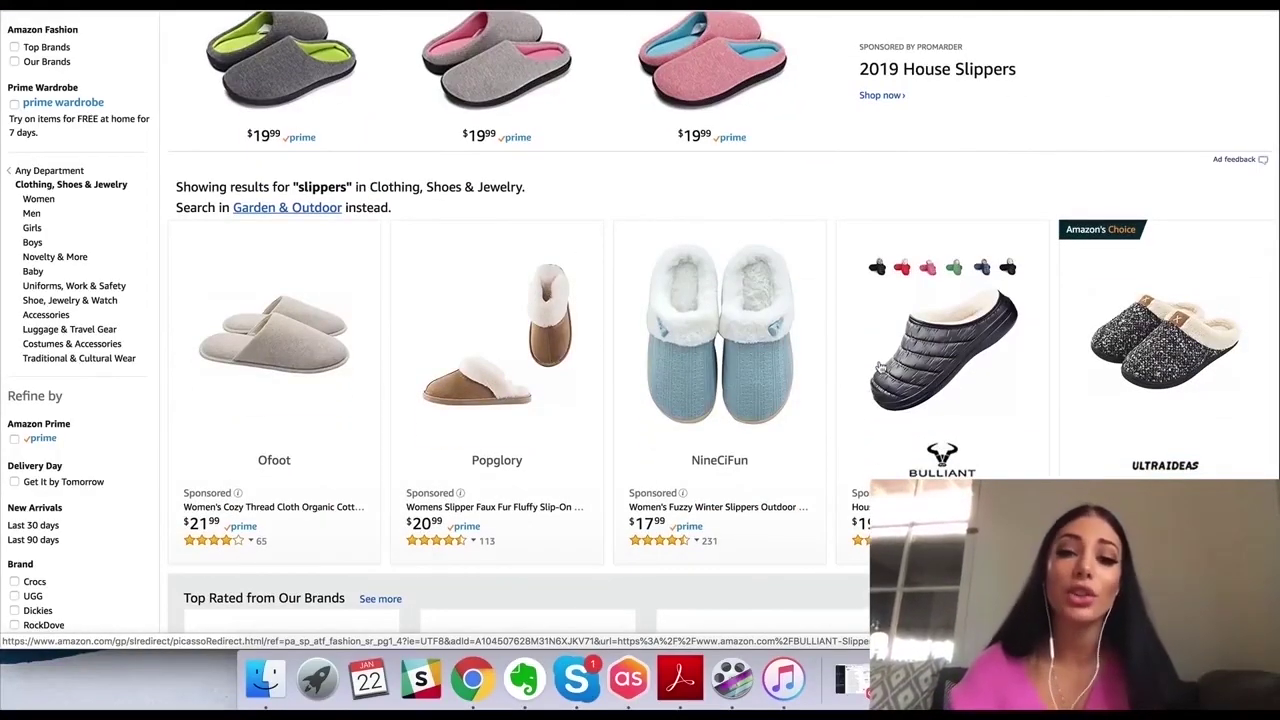
{"action": "scroll", "coordinate": [878, 368], "scroll_direction": "down", "scroll_amount": 3}
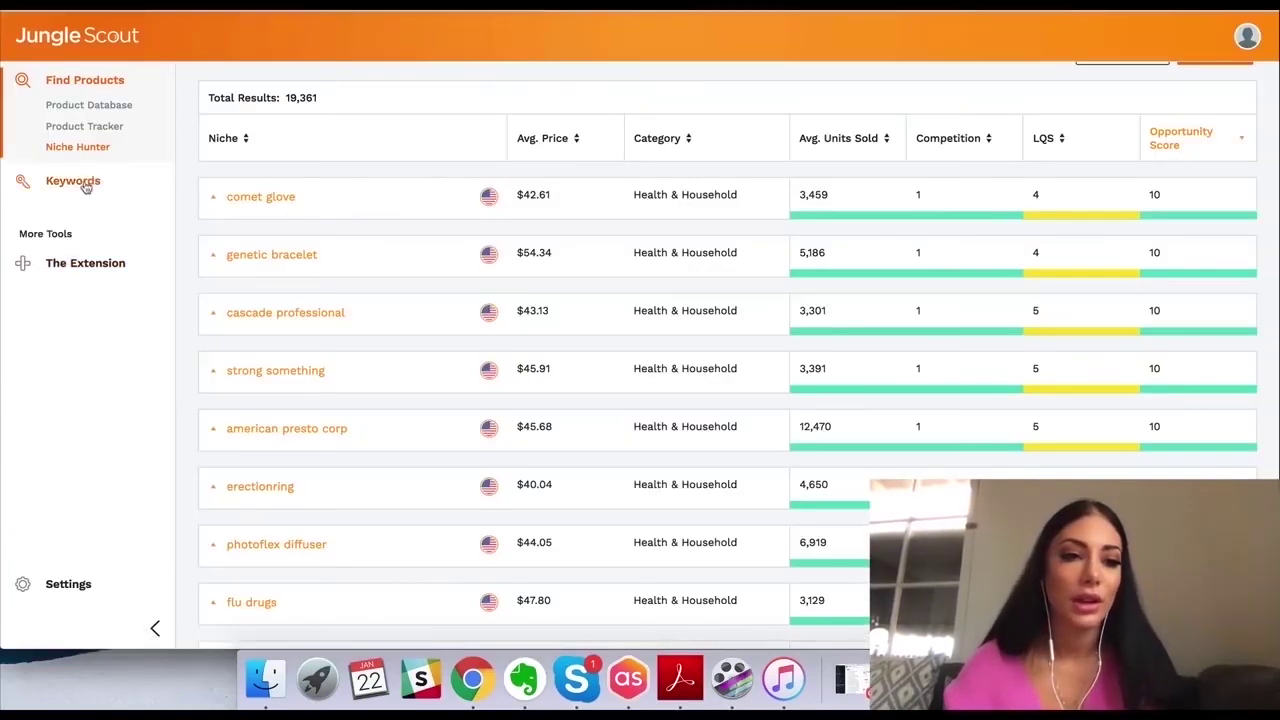
Return to Jungle Scout and open the Listing Builder among the keyword tools
{"action": "left_click", "coordinate": [86, 186]}
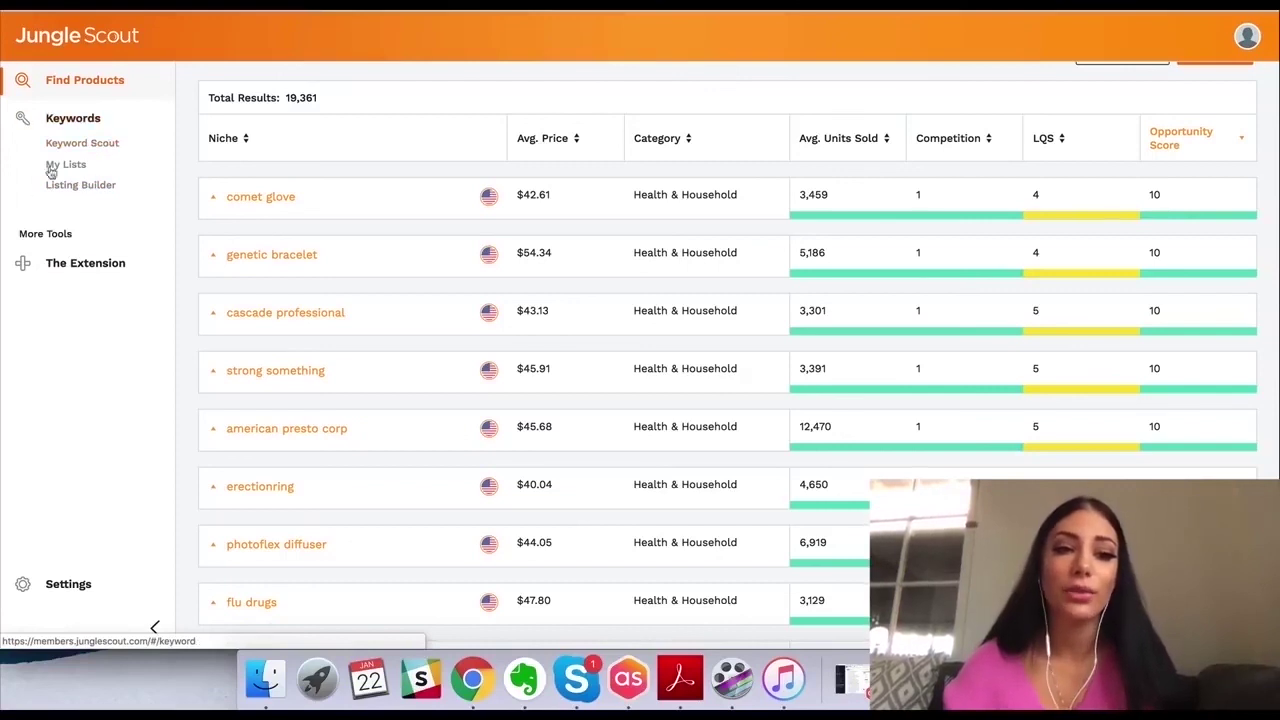
{"action": "left_click", "coordinate": [97, 195]}
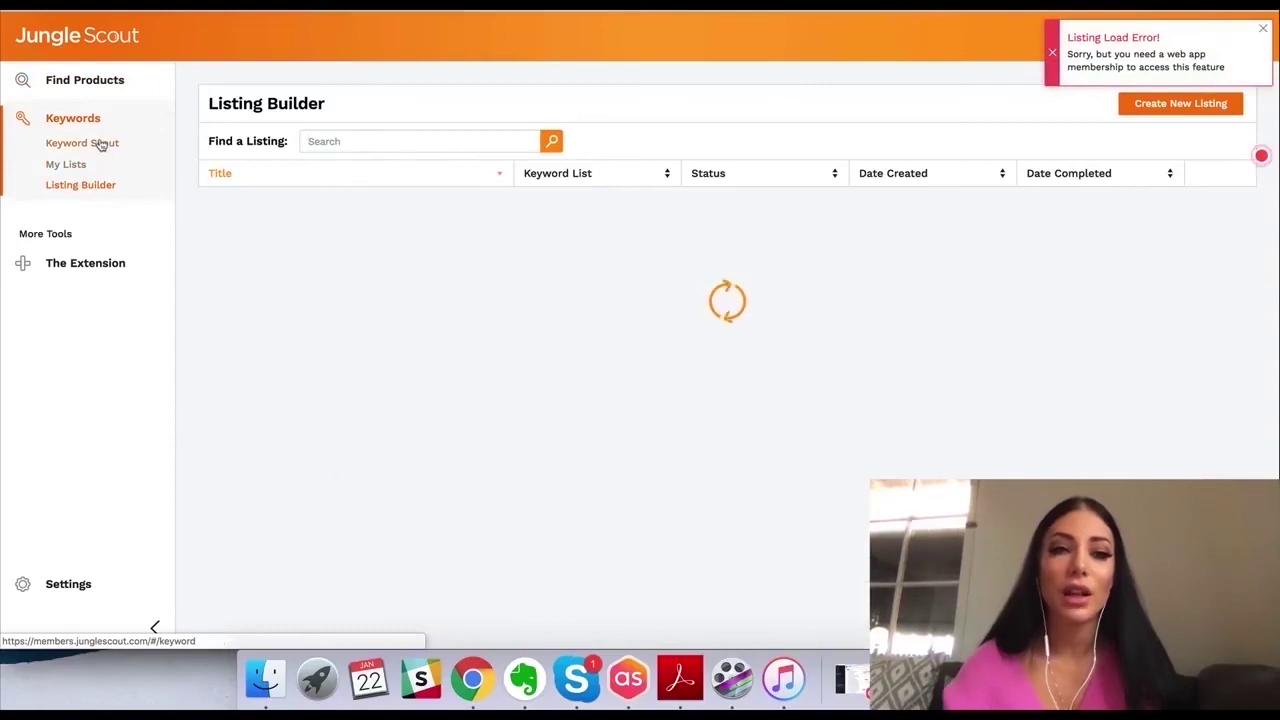